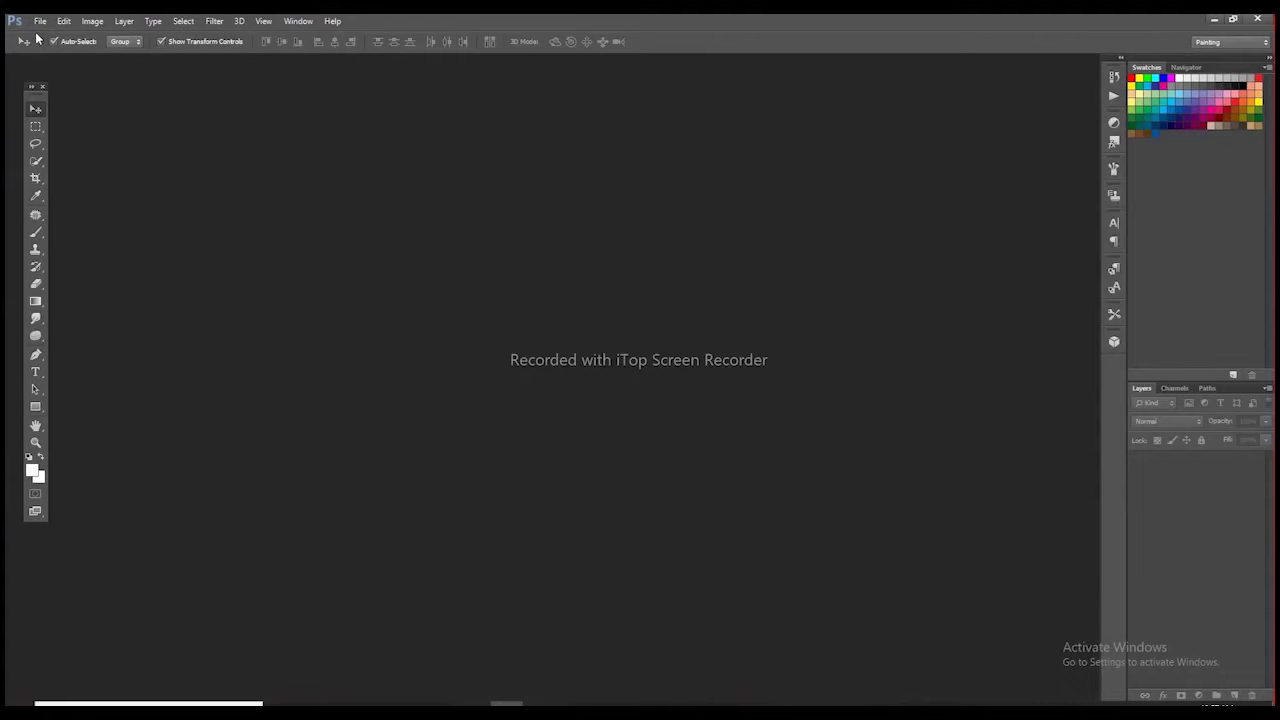
Open the sivakarthikeyan photo from the Downloads folder
click(40, 21)
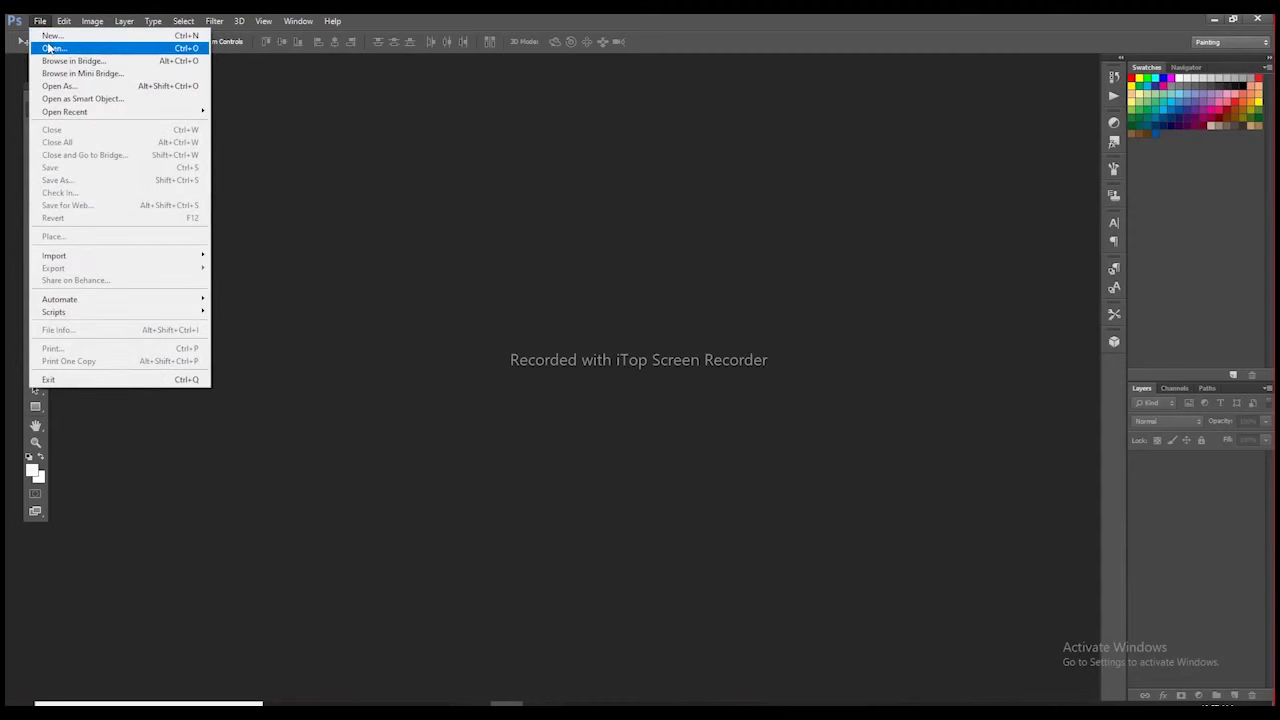
click(49, 48)
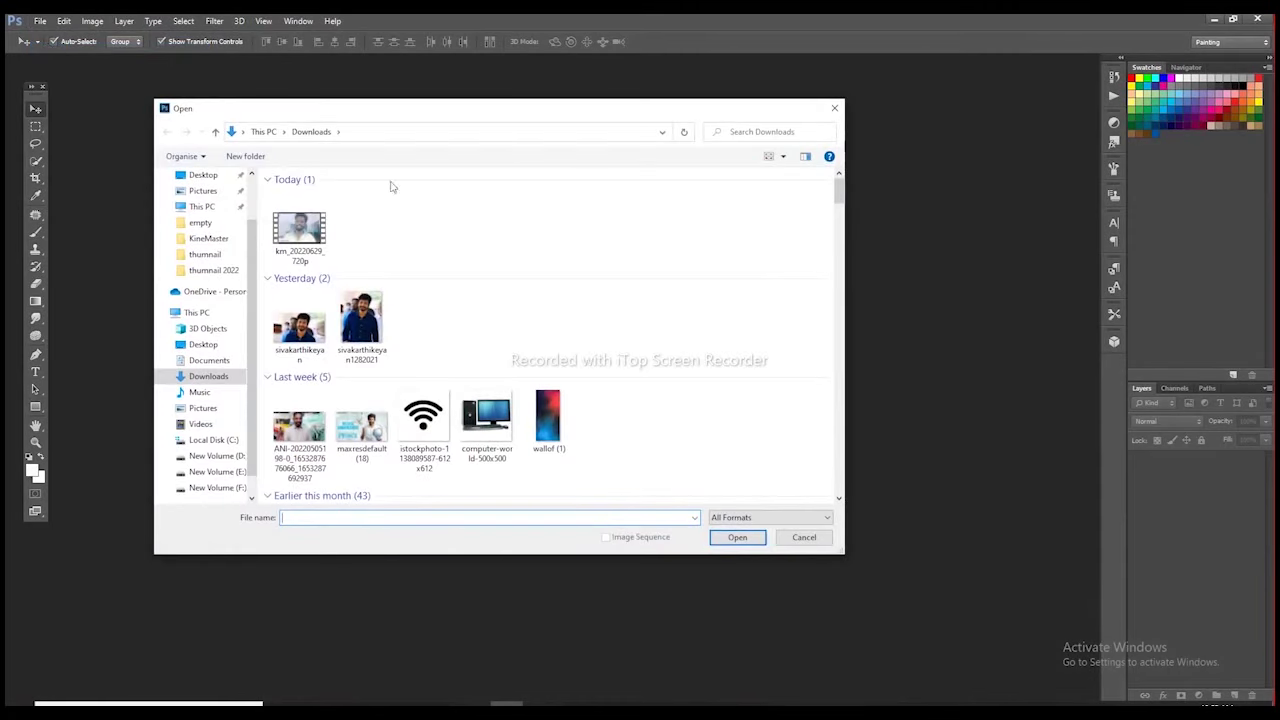
click(291, 347)
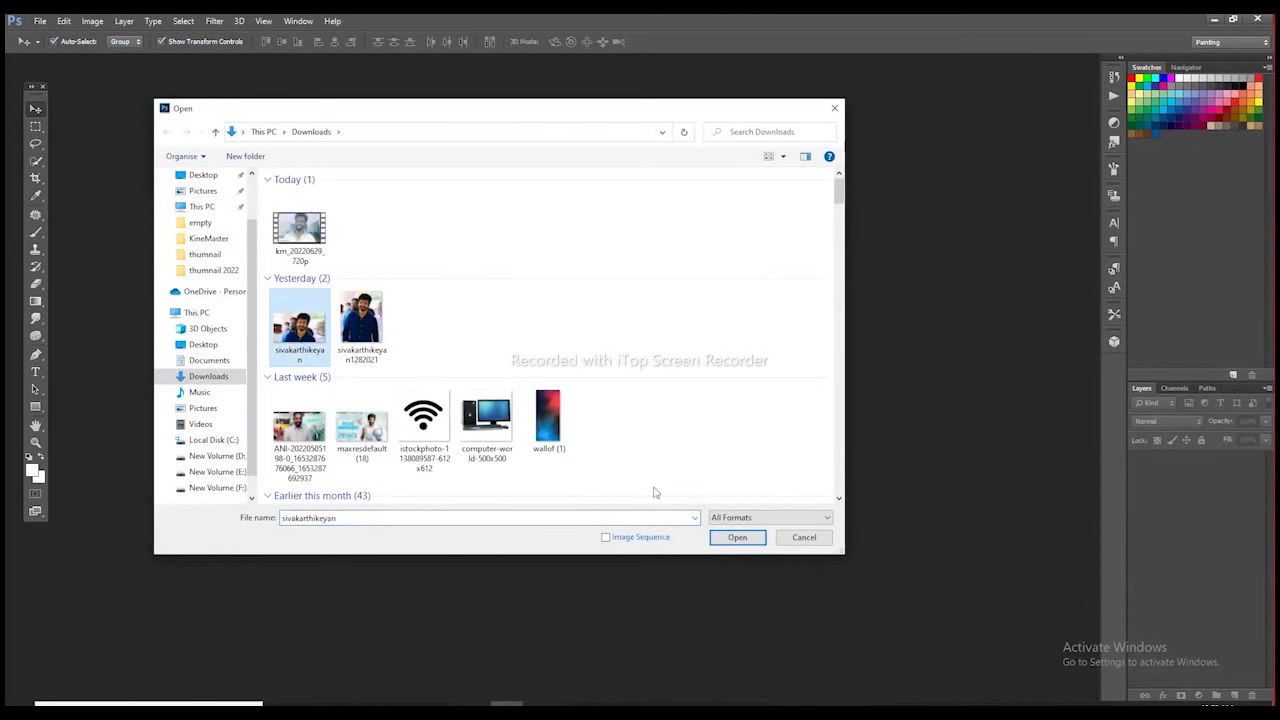
click(733, 537)
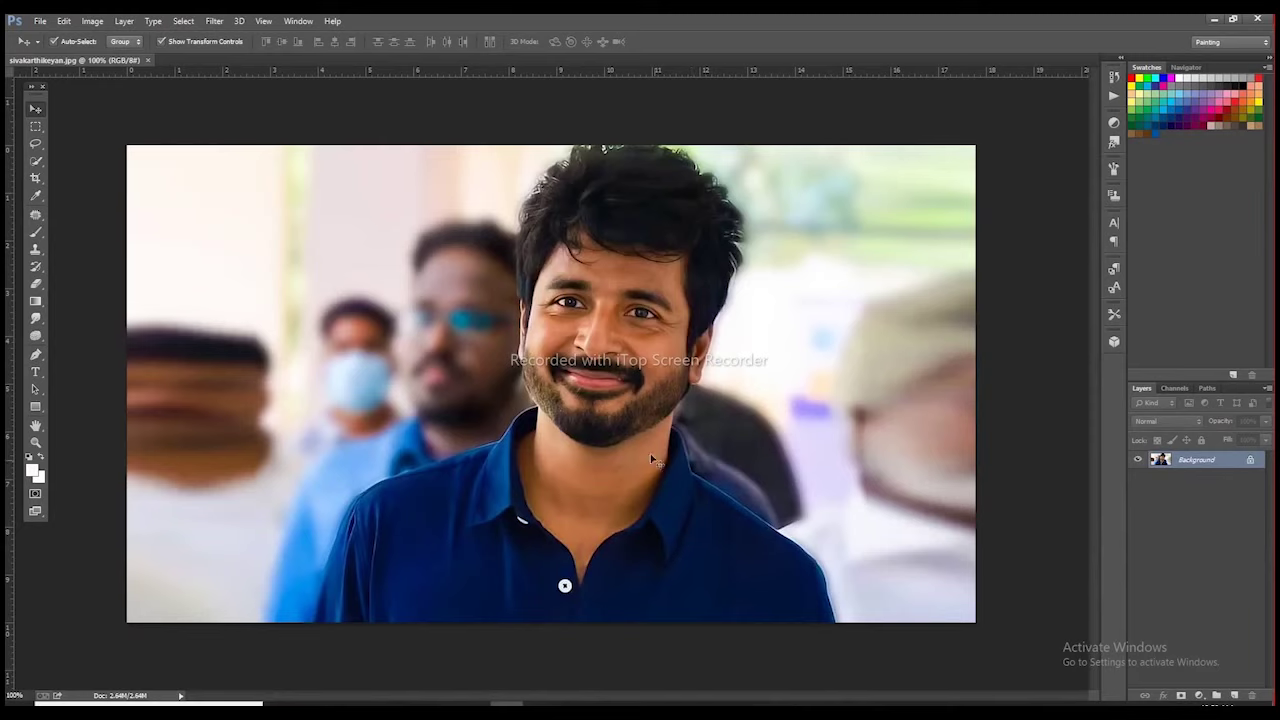
Create a new 1000 x 1000 pixel RGB document at 300 pixels/inch with a white background
click(39, 22)
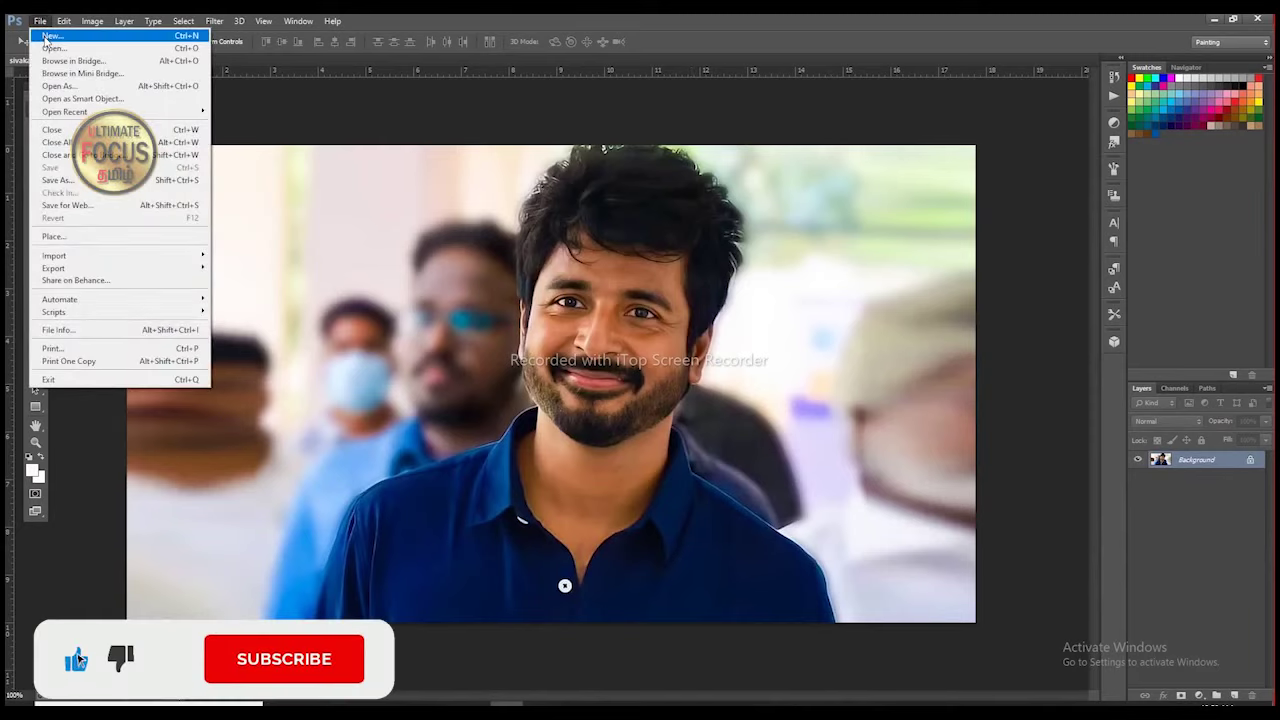
click(48, 36)
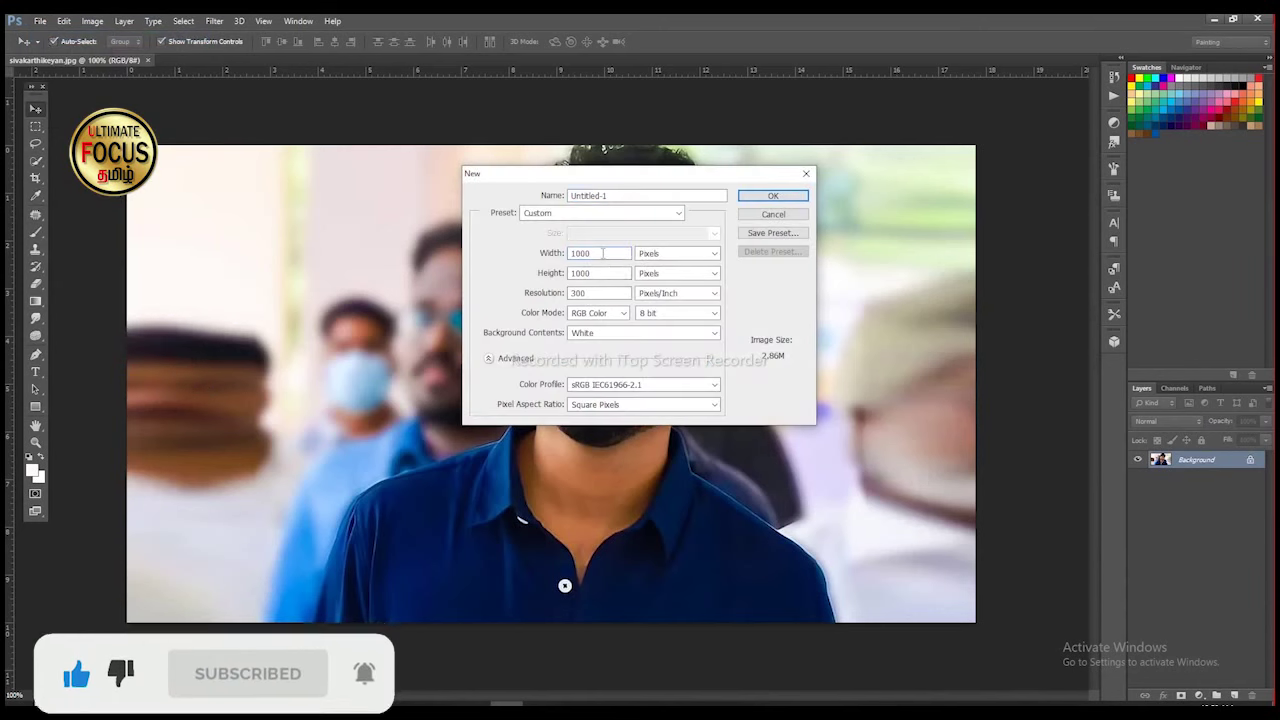
double_click(596, 253)
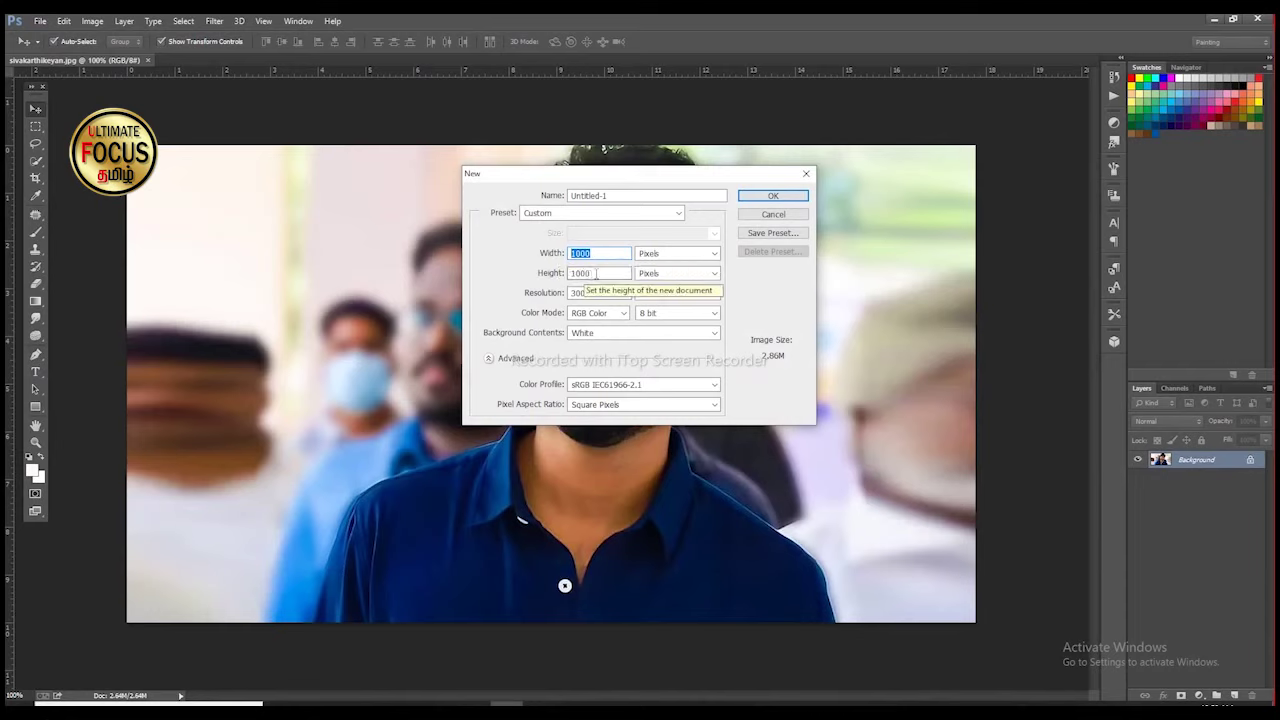
click(596, 273)
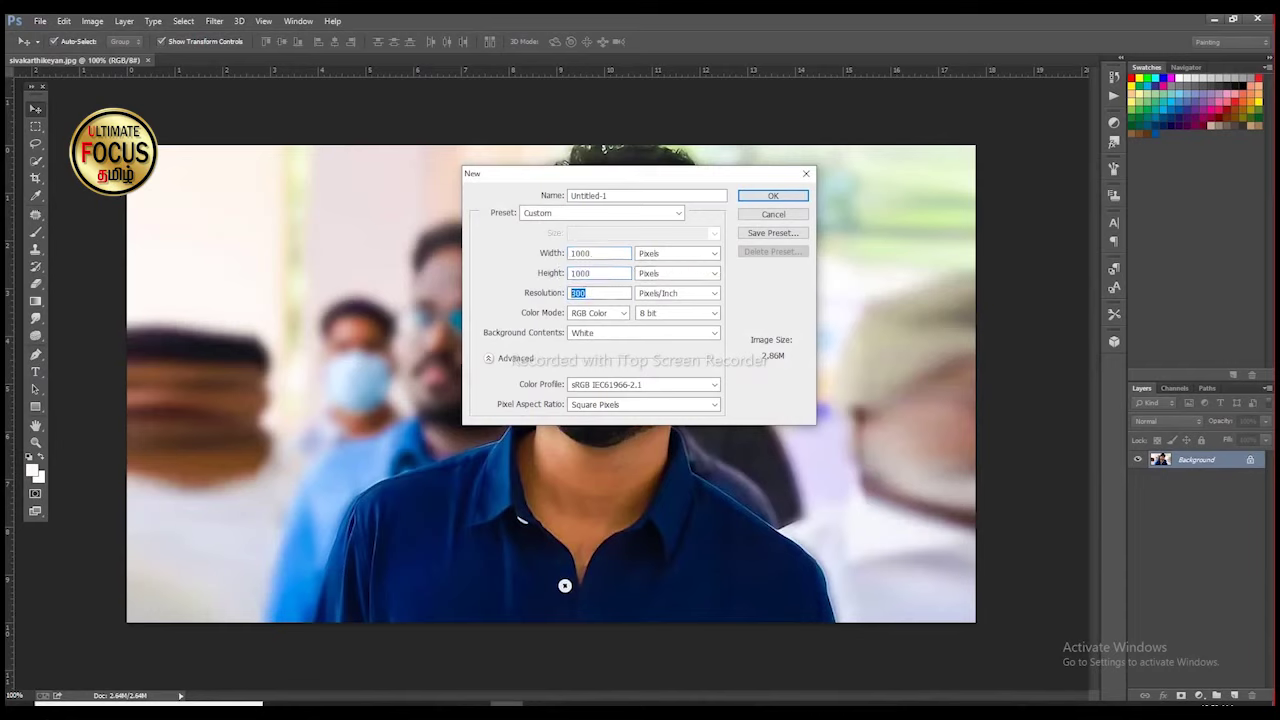
click(790, 196)
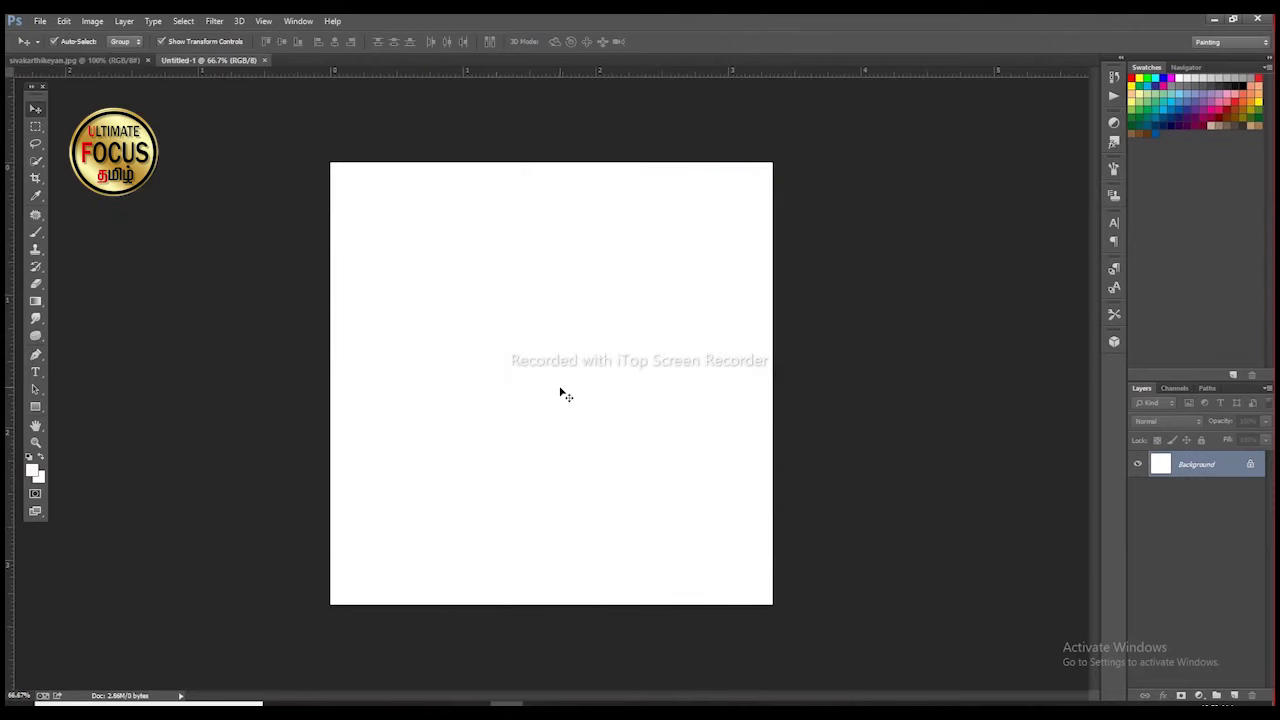
Copy the opened photo into the new square document, then enlarge and position it so the man's portrait fills the canvas
click(102, 61)
drag(584, 483, 543, 428)
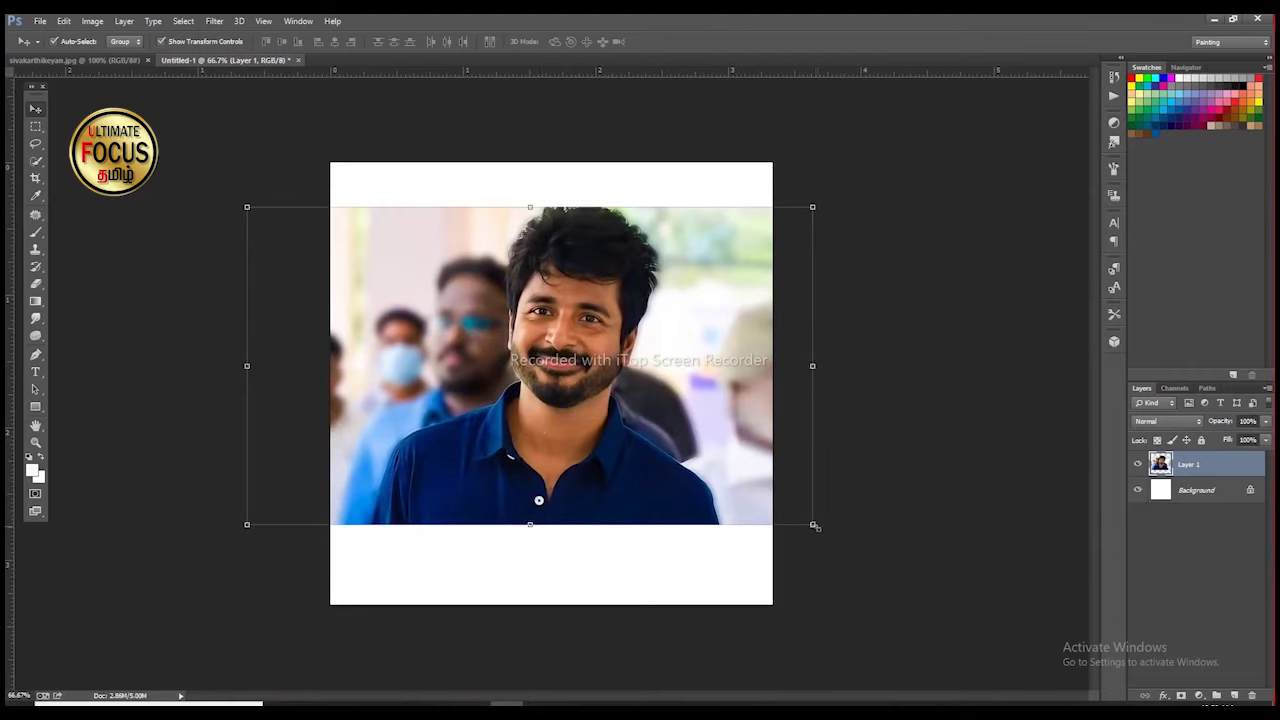
drag(814, 525, 963, 670)
drag(652, 538, 534, 507)
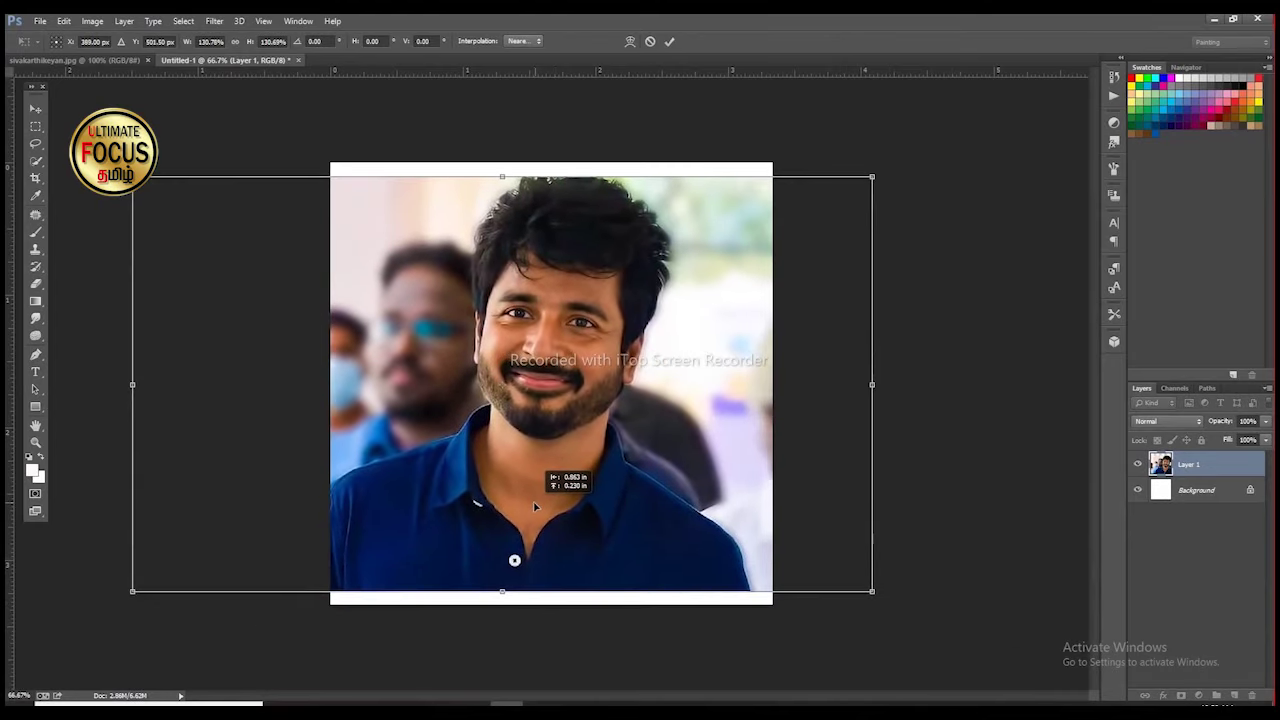
drag(873, 593, 909, 611)
drag(645, 535, 653, 528)
click(669, 42)
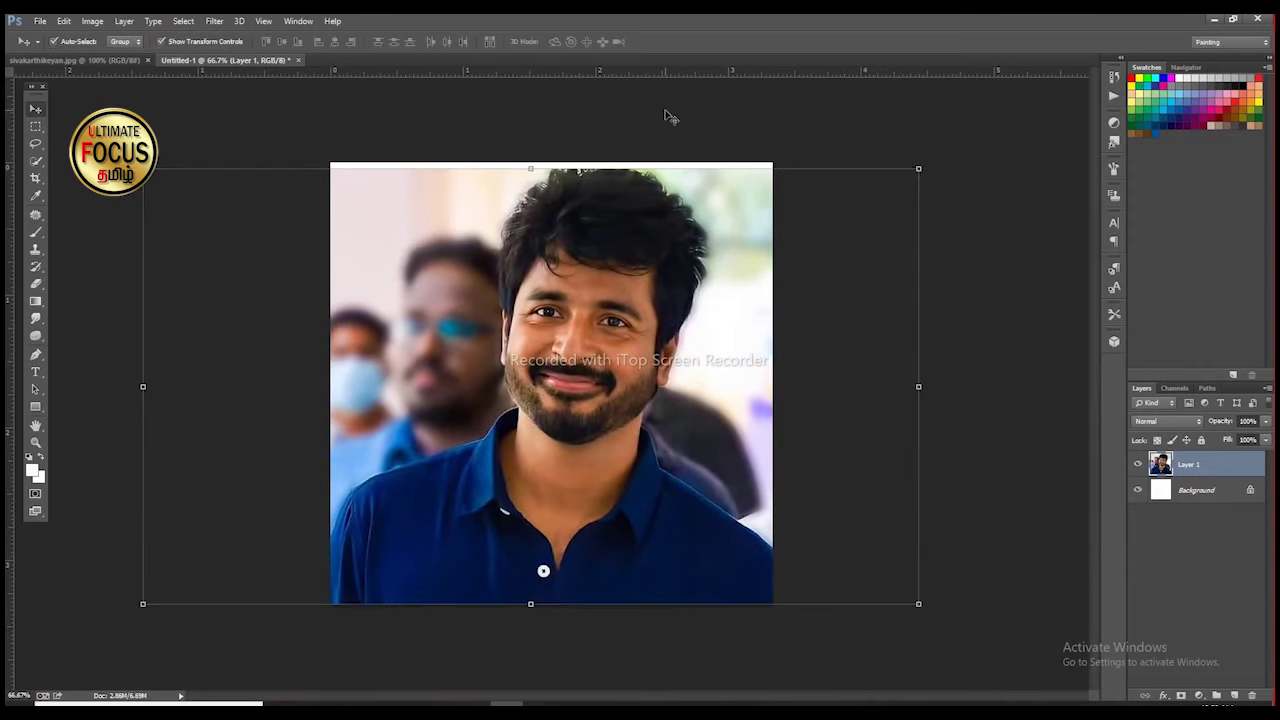
drag(674, 232, 671, 235)
click(718, 155)
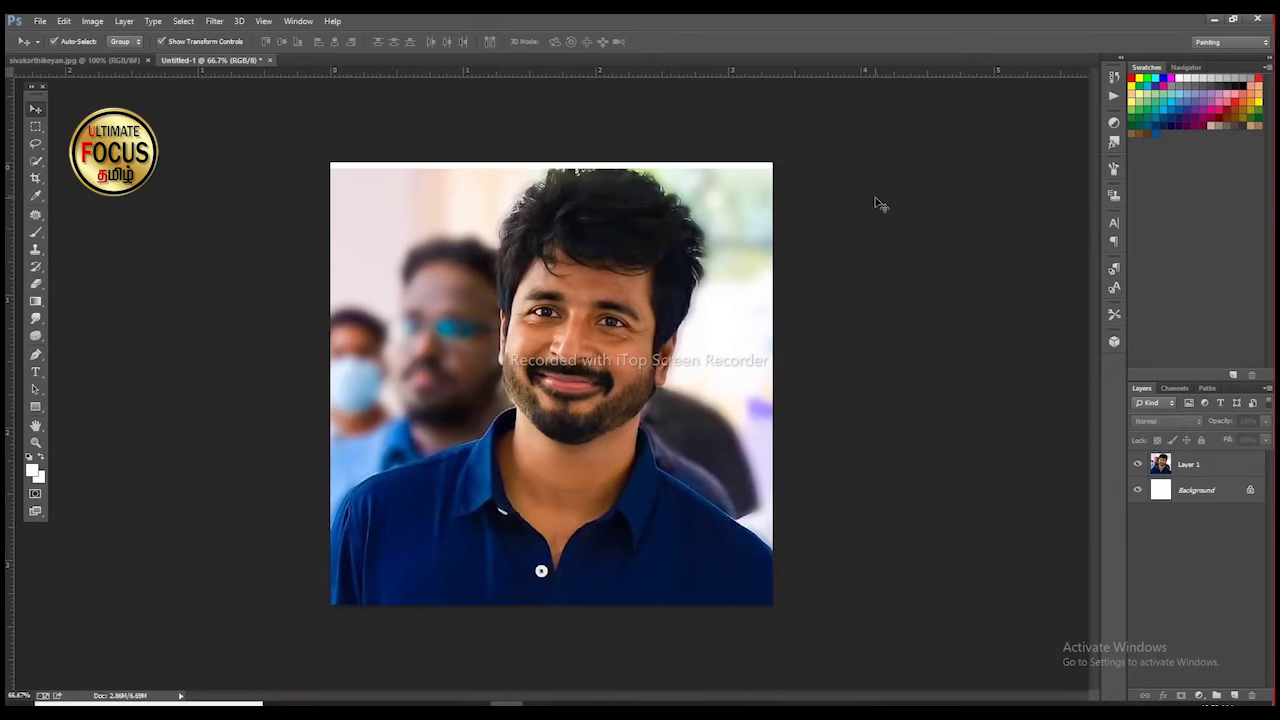
Save the square portrait as a JPEG in Downloads under a new file name, with maximum quality 12 and the Progressive format
key(ctrl+s)
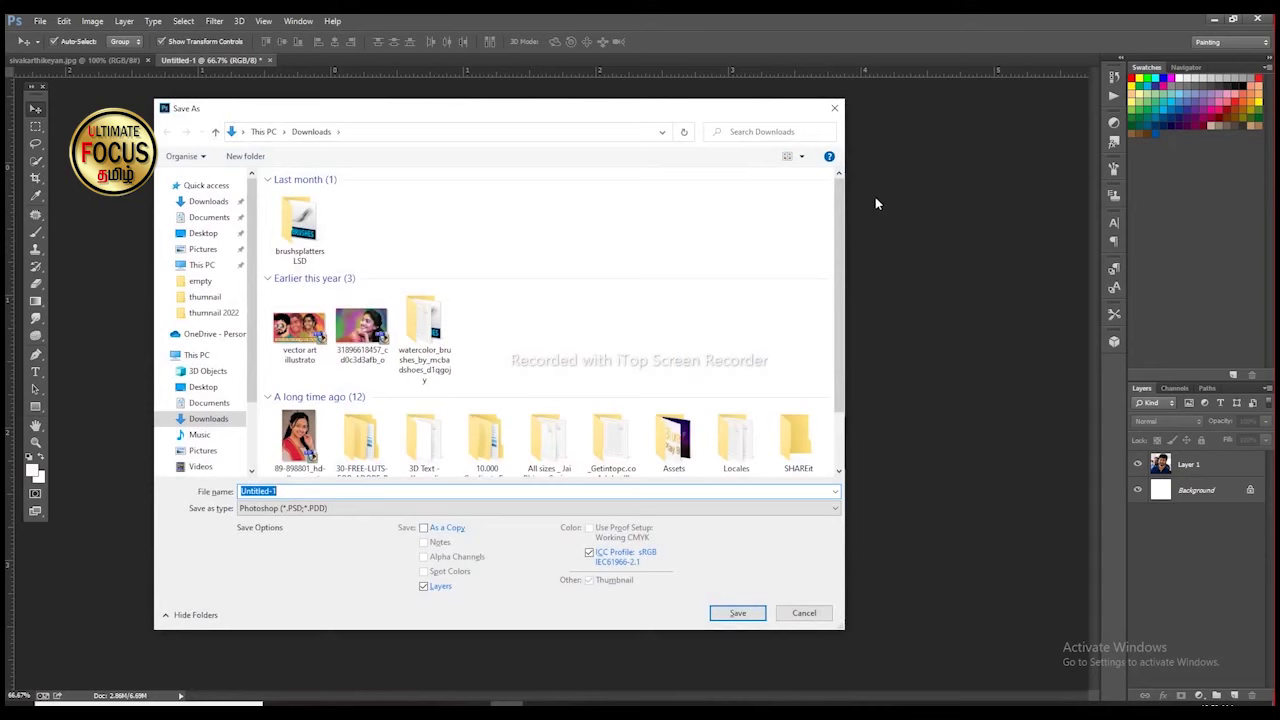
click(488, 510)
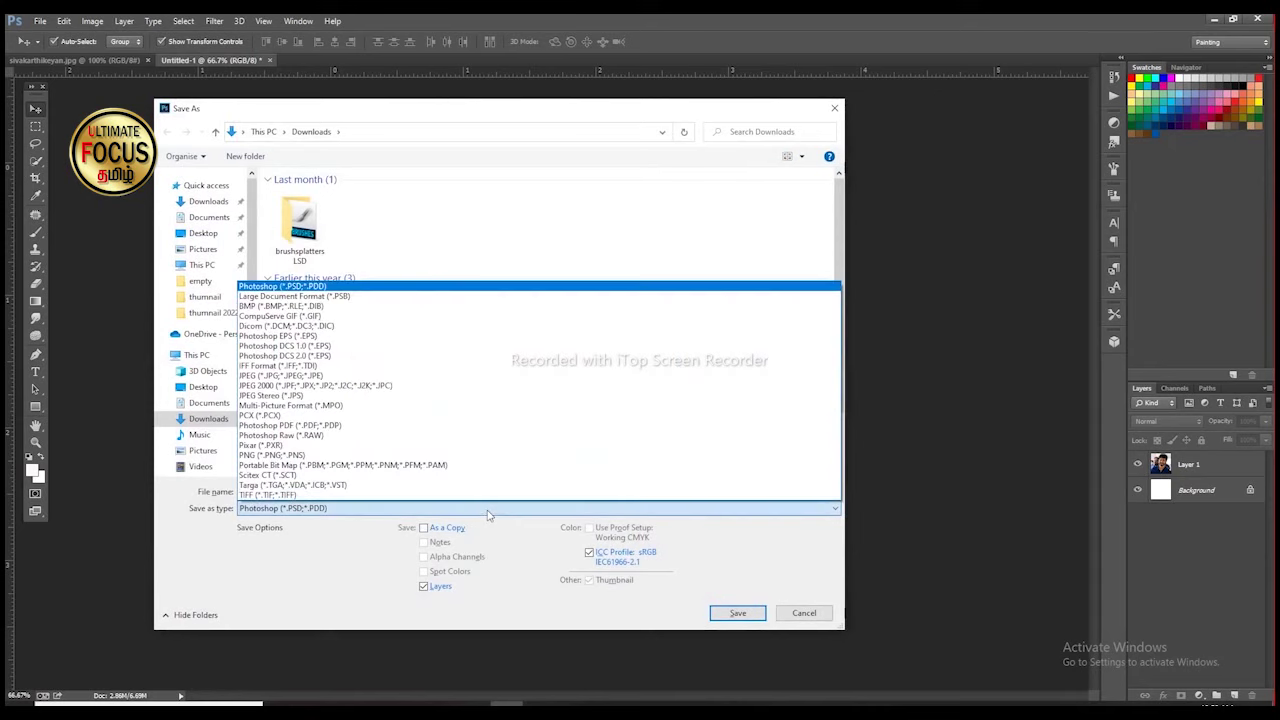
click(311, 376)
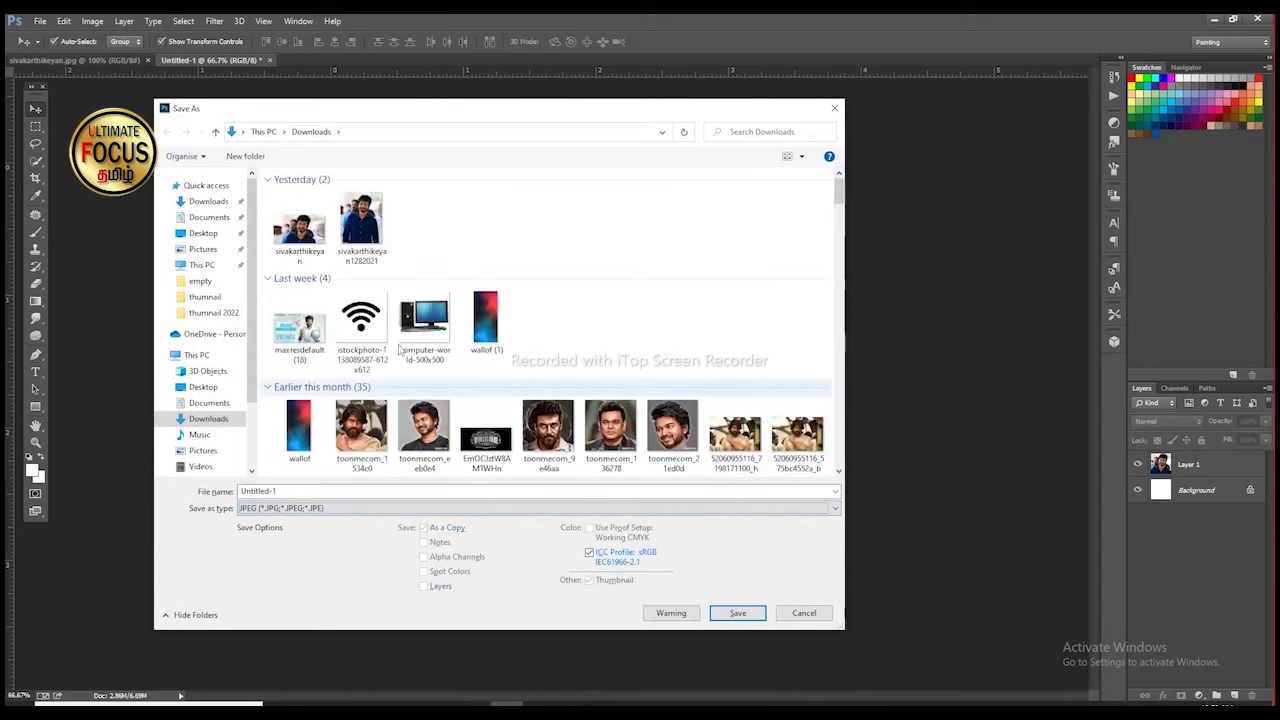
click(293, 490)
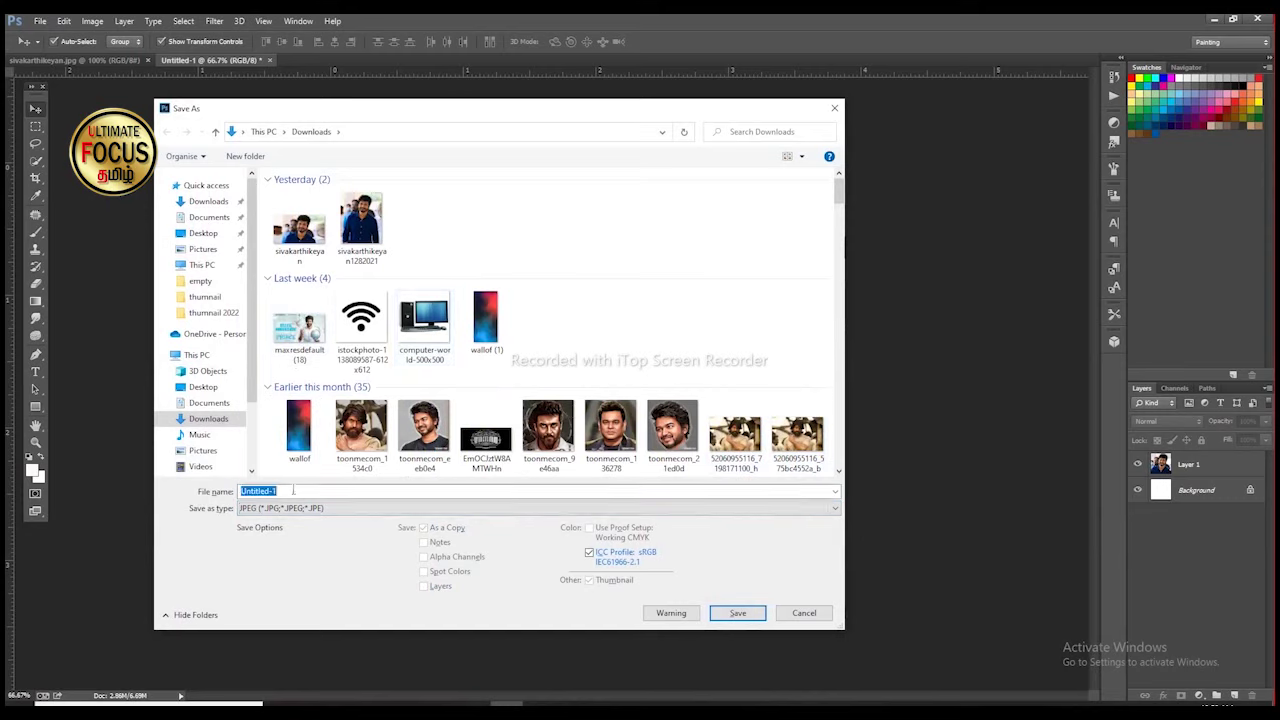
text(459+)
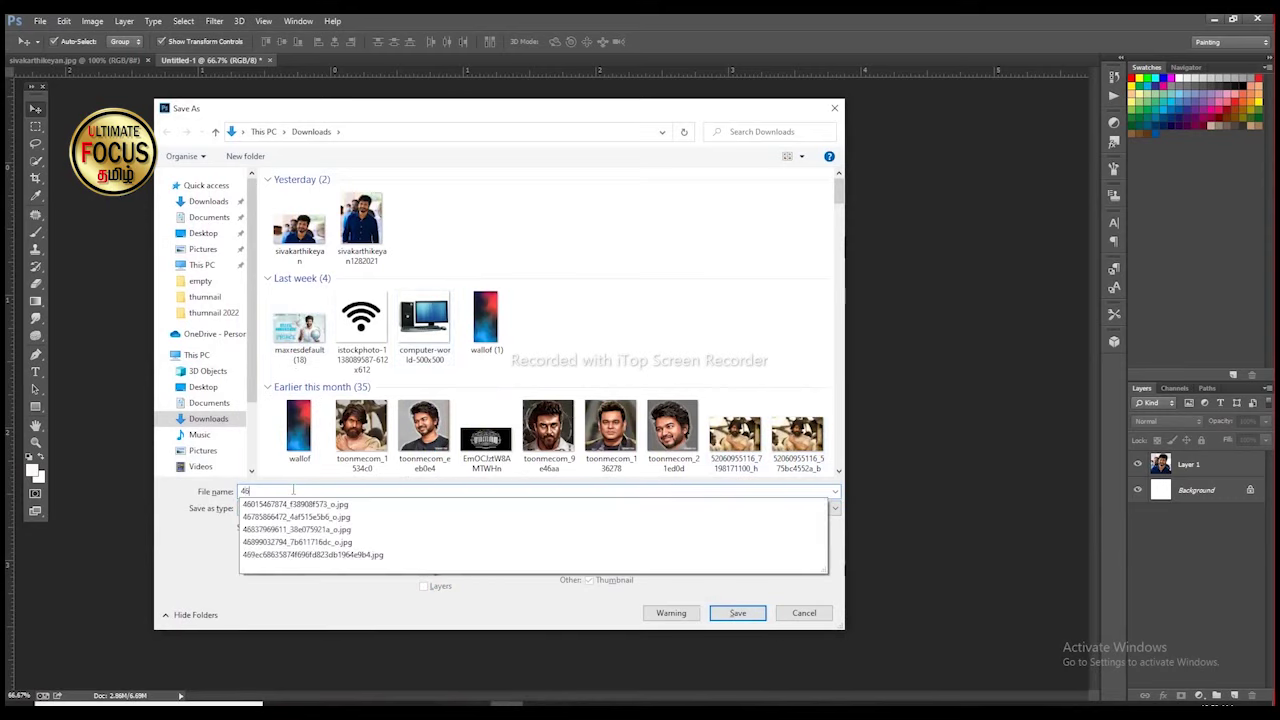
click(733, 613)
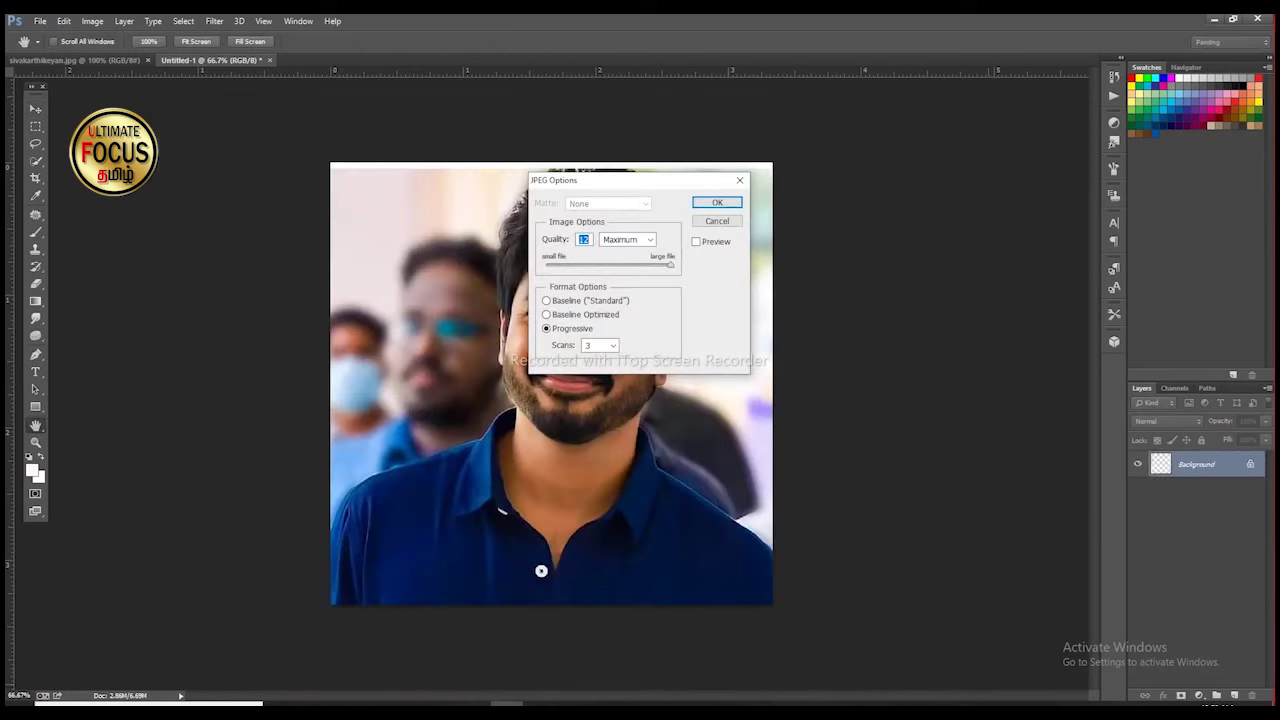
click(717, 204)
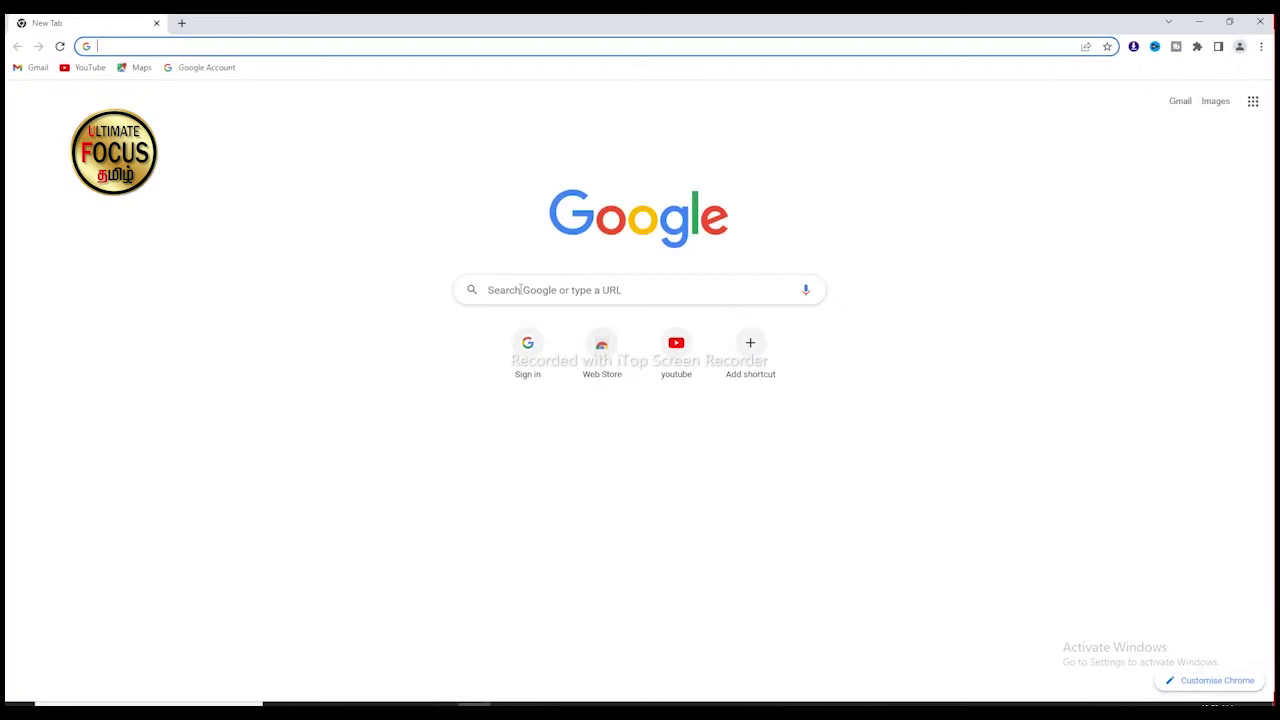
Switch to Chrome, search Google for "toon mw.com" and open the toonme.com website
click(520, 289)
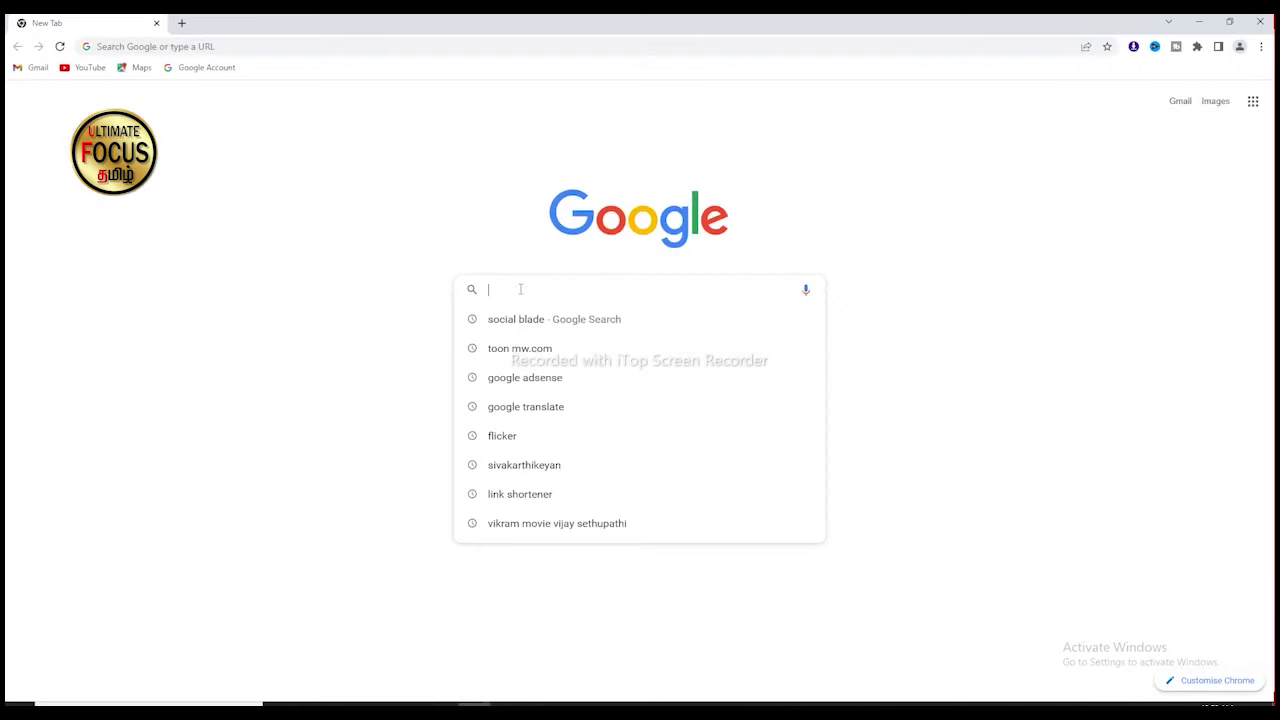
text(too)
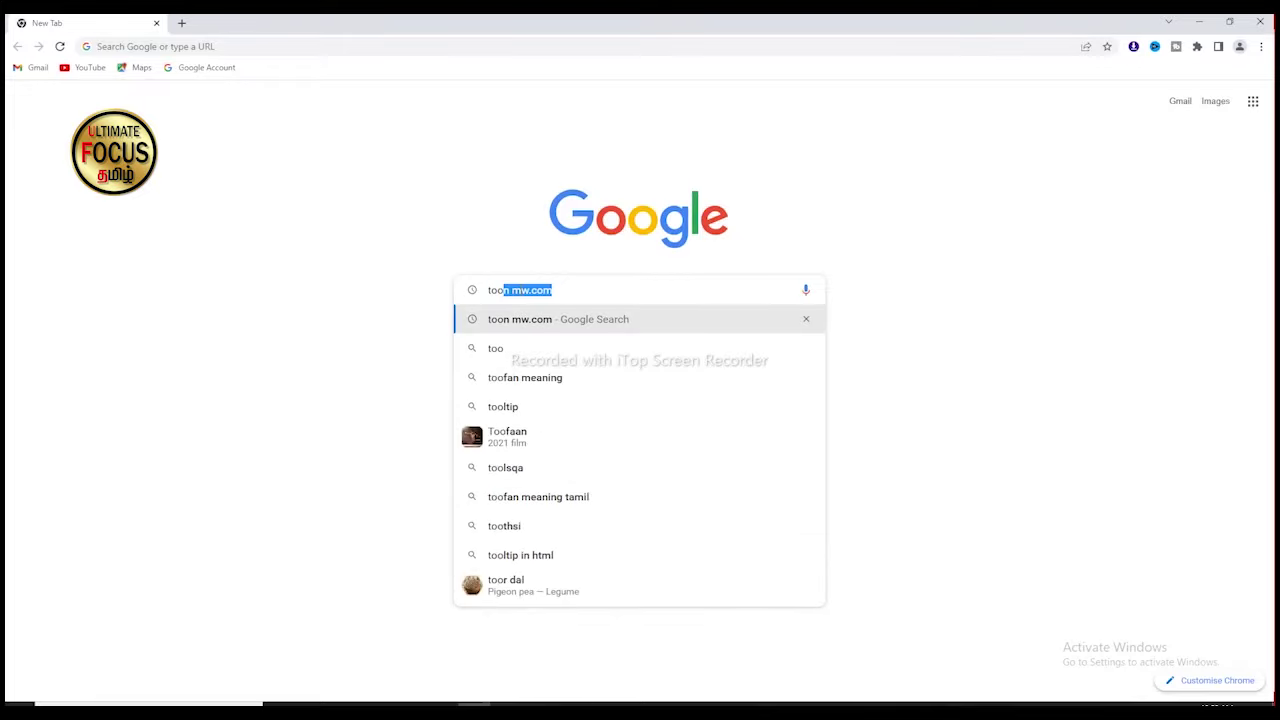
text(n mw.com)
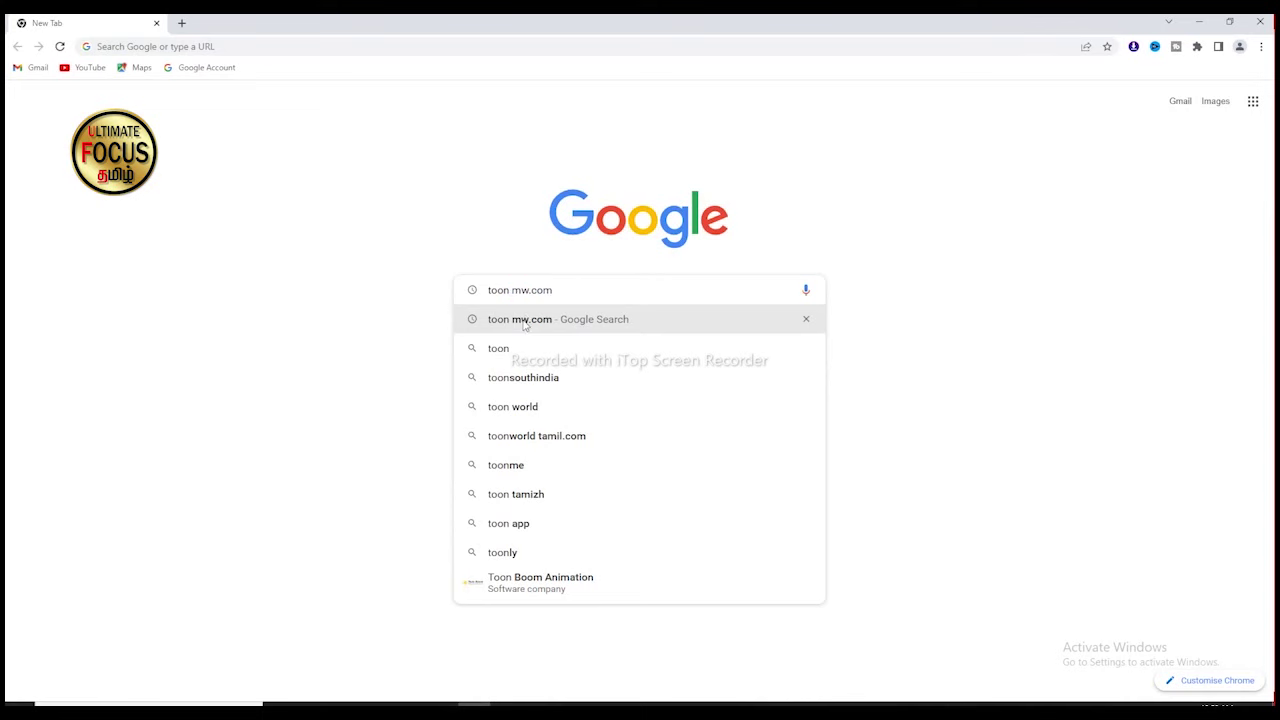
click(524, 321)
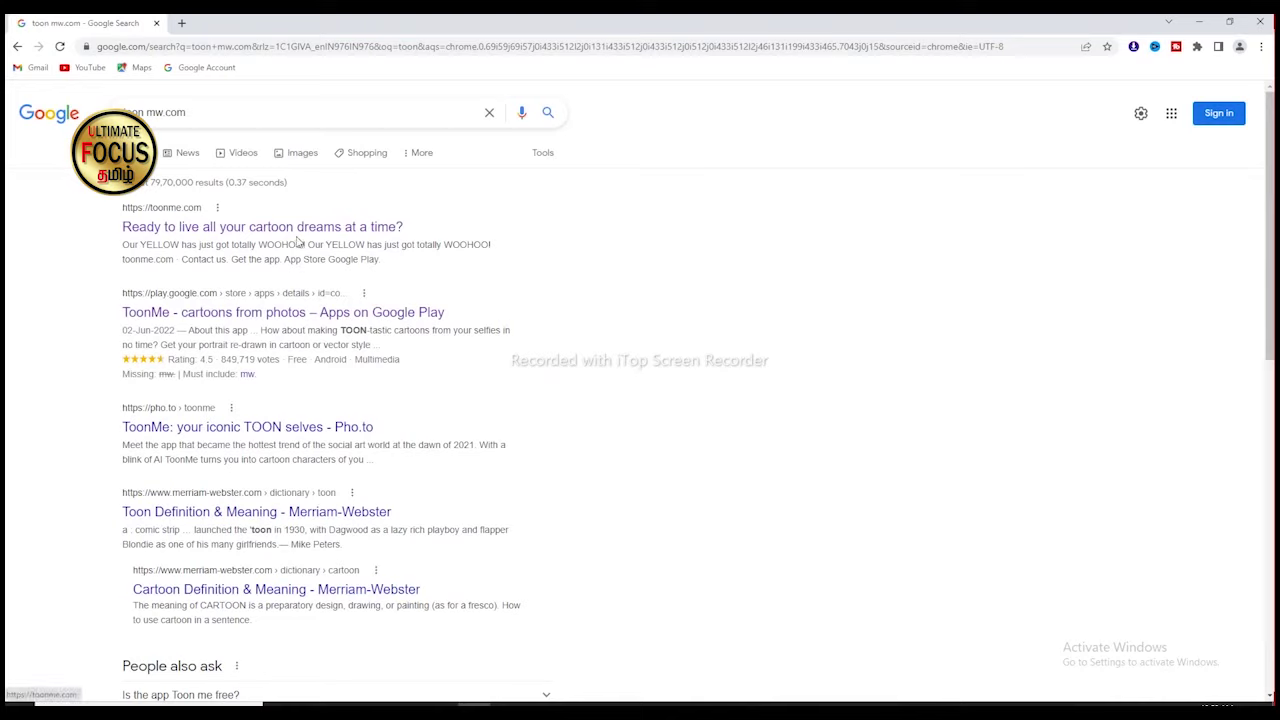
click(330, 232)
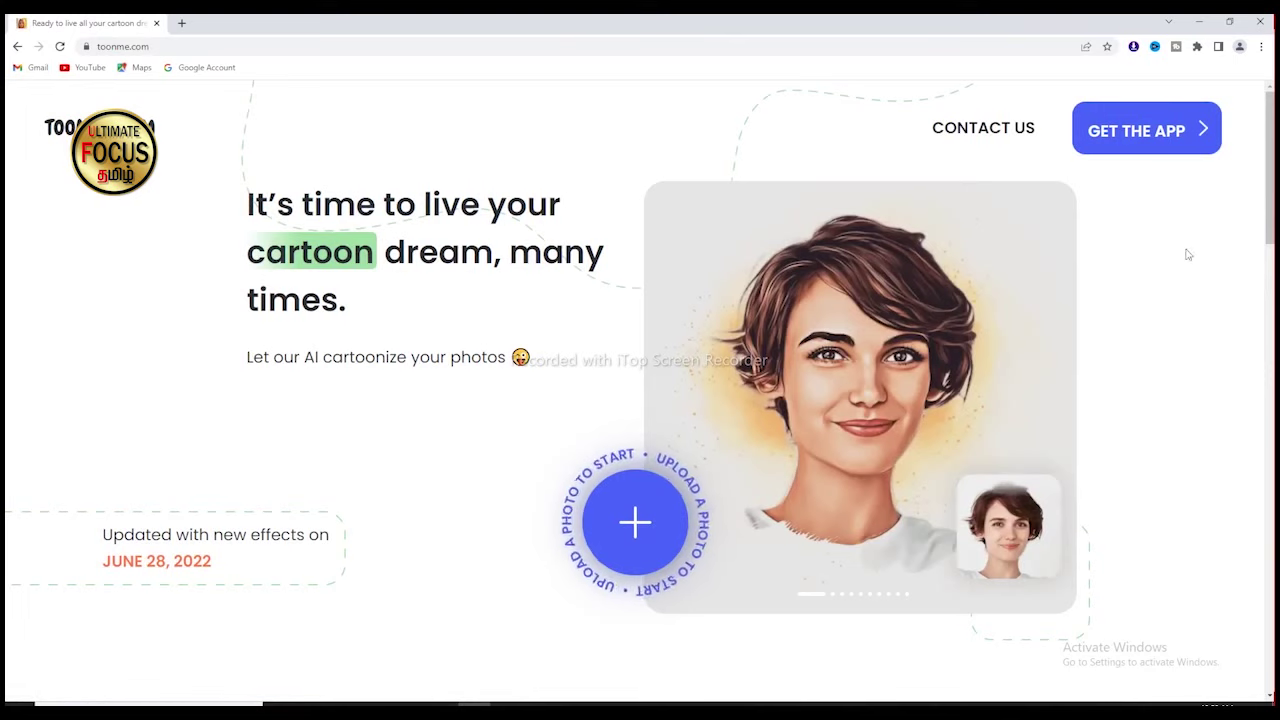
Upload the sivakarthikeyan photo from the Downloads folder to ToonMe for cartoon conversion
scroll(640, 400, down, 1)
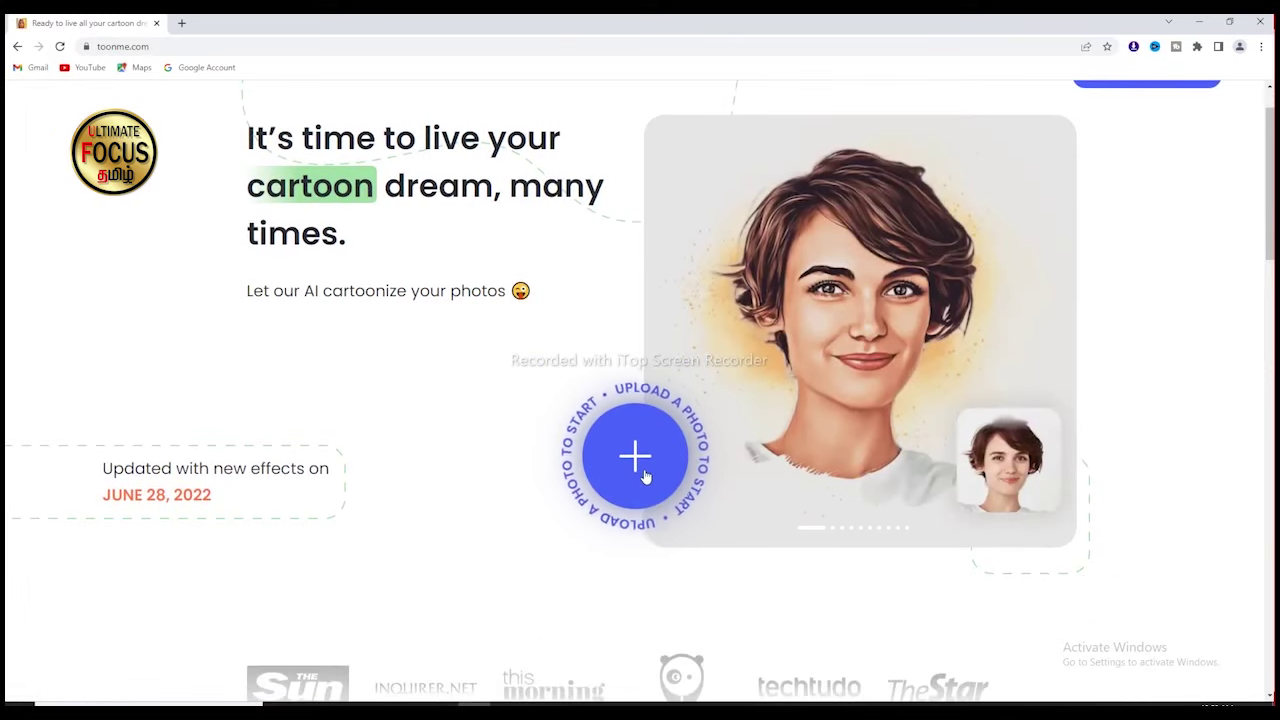
click(644, 476)
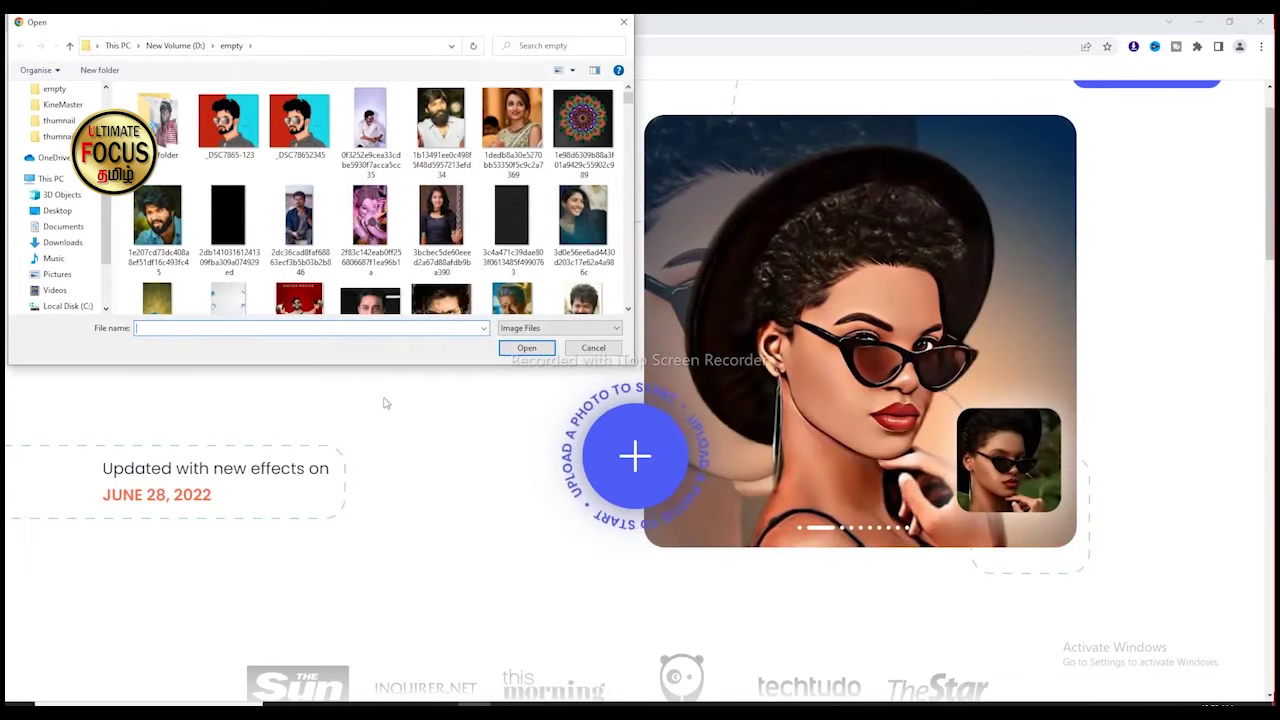
click(64, 242)
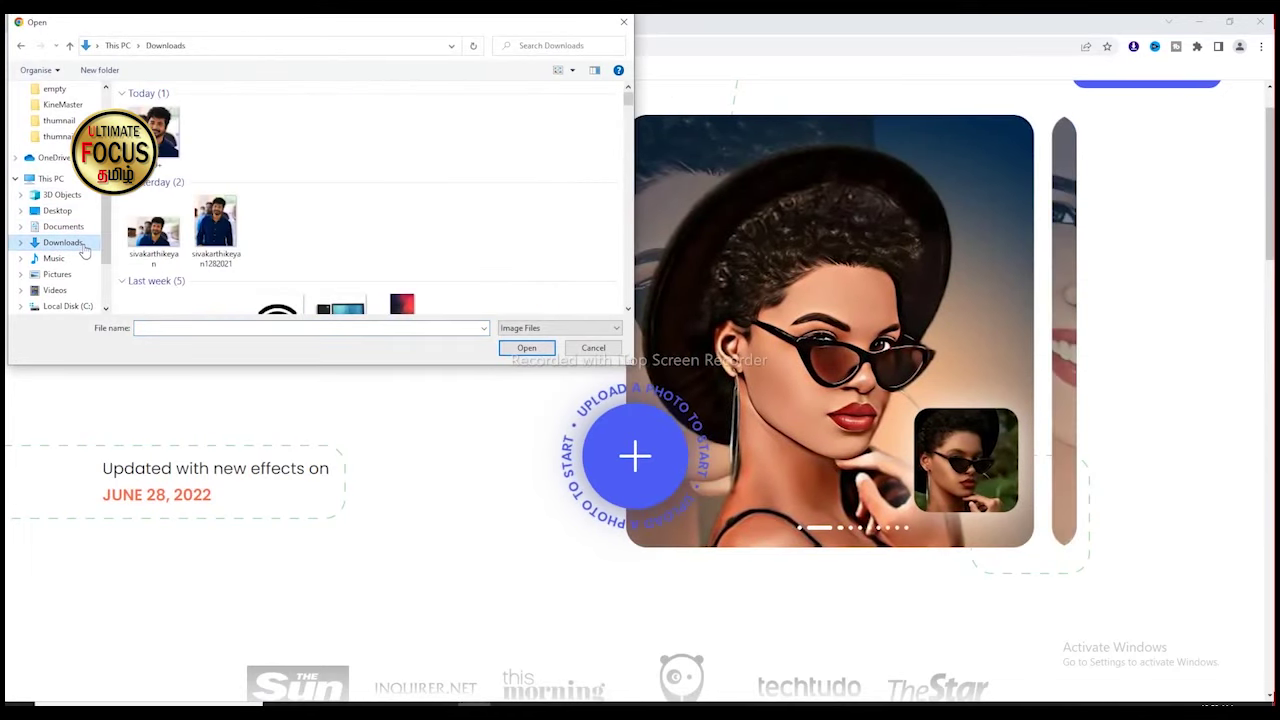
click(153, 228)
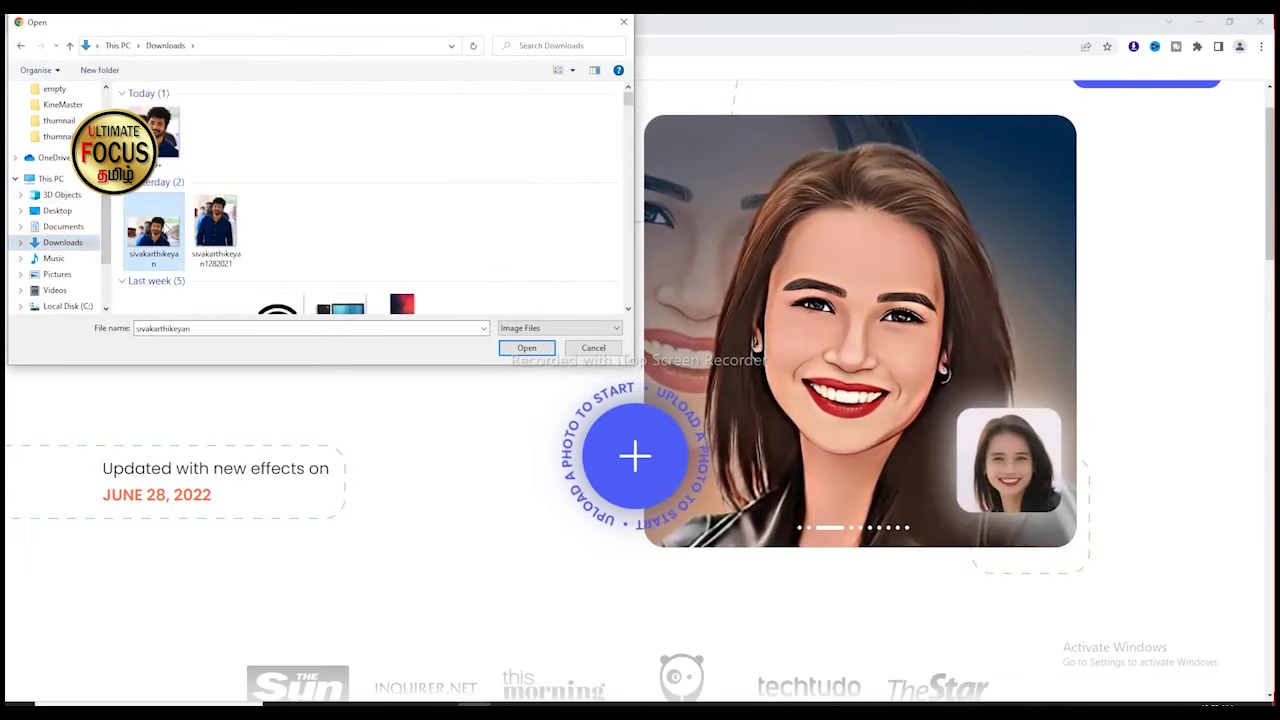
click(520, 347)
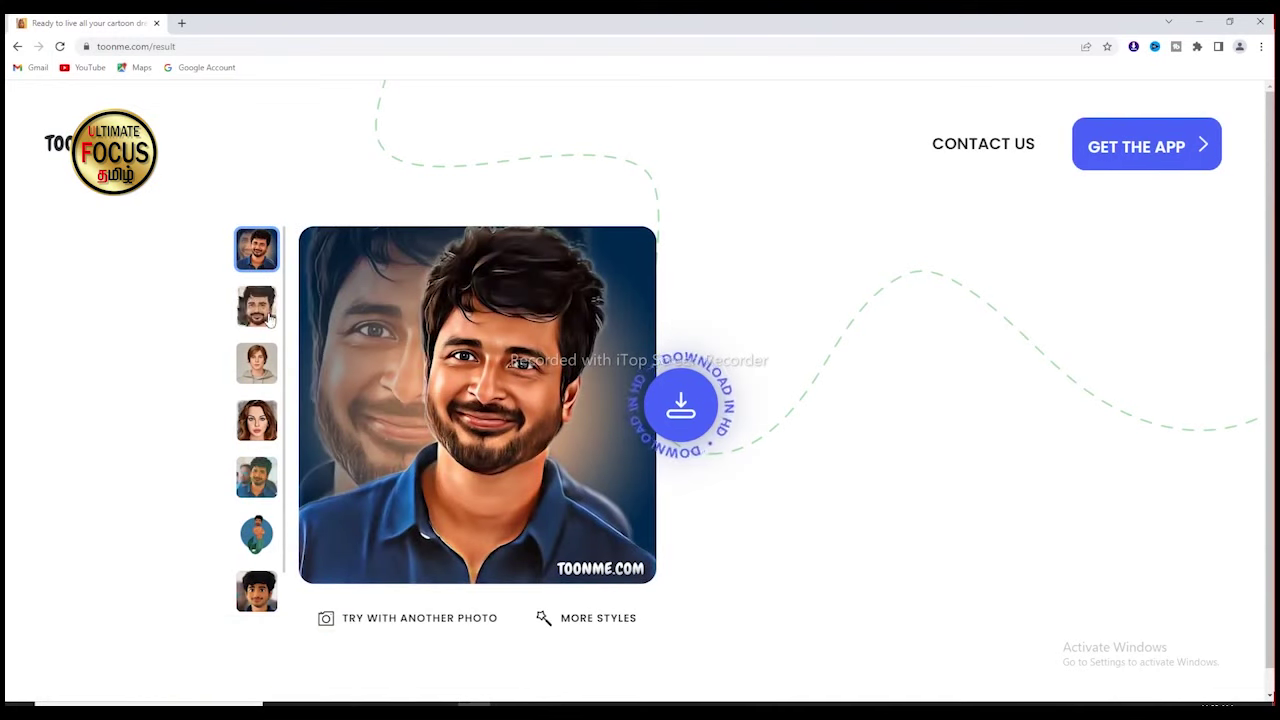
Preview several alternative cartoon styles and download the double-portrait style with the dark blue background in HD
click(268, 318)
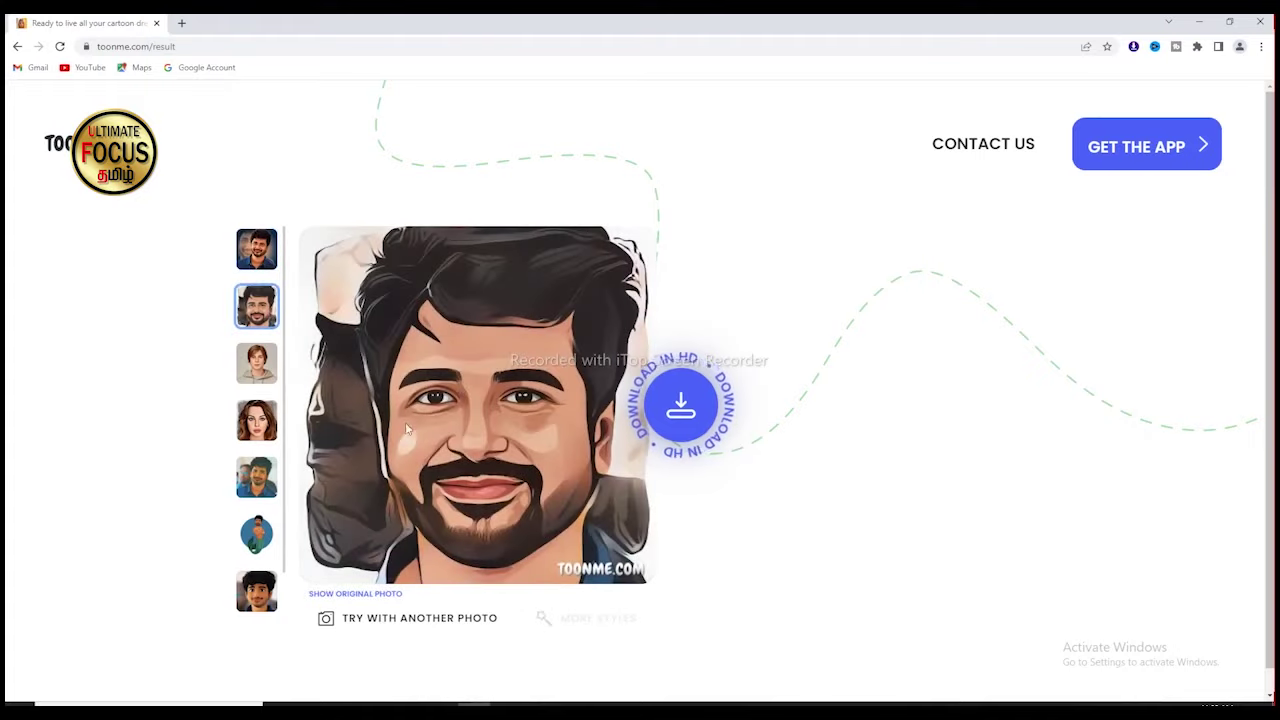
click(260, 378)
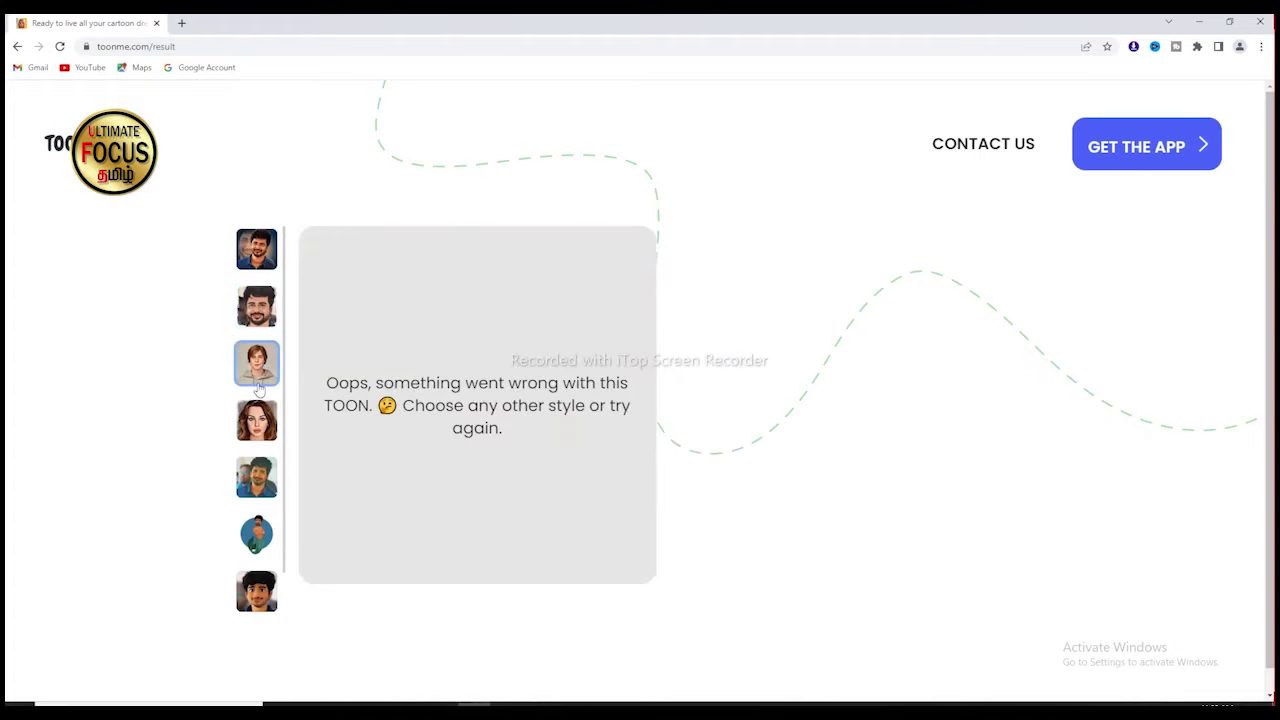
click(257, 477)
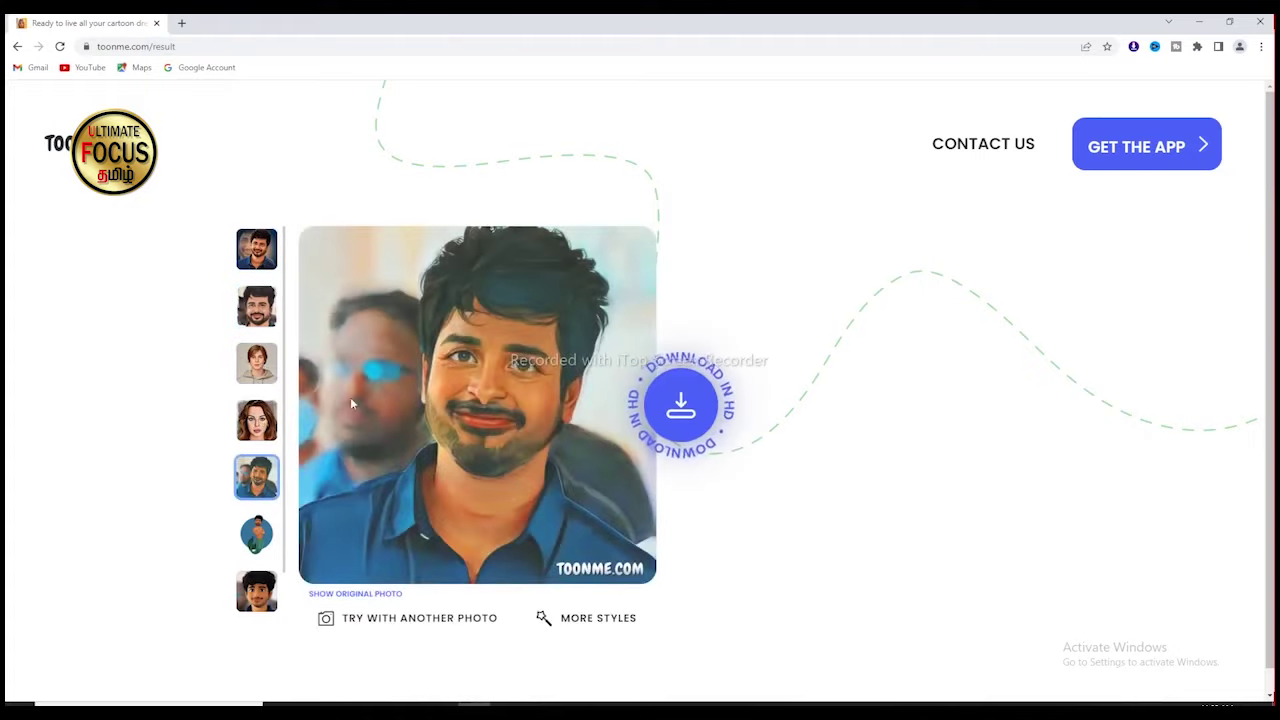
click(258, 250)
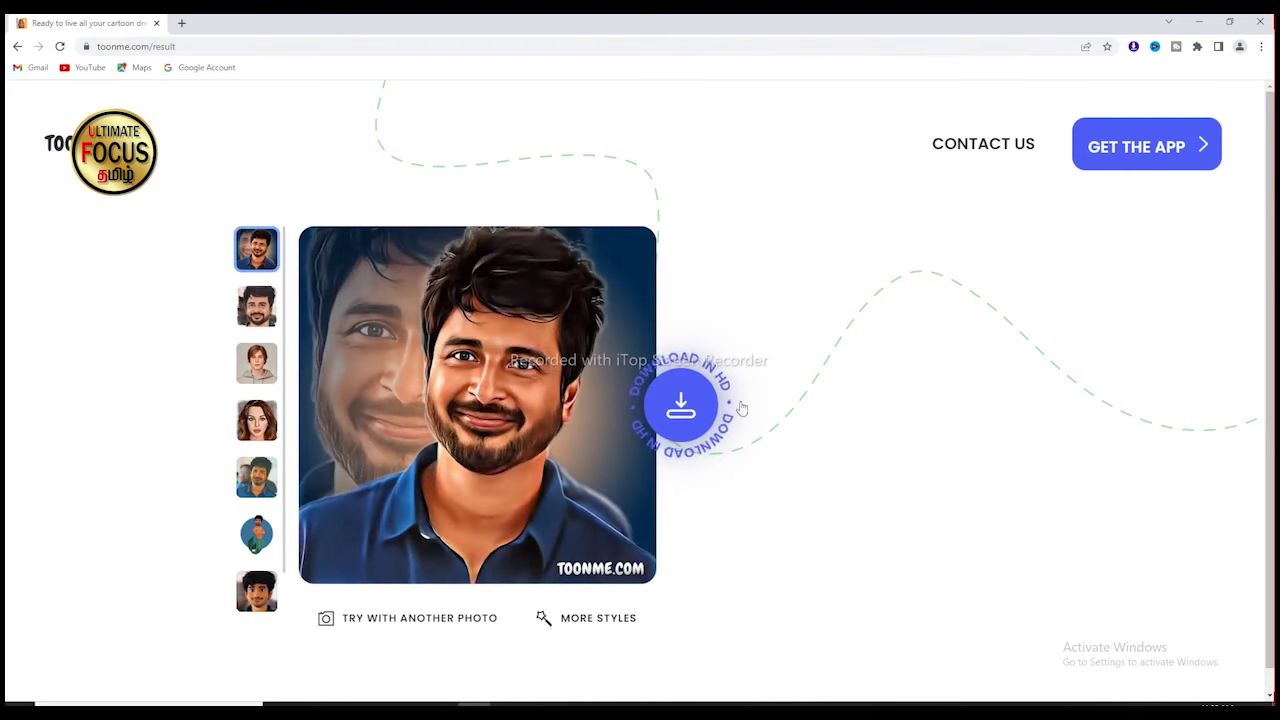
click(689, 420)
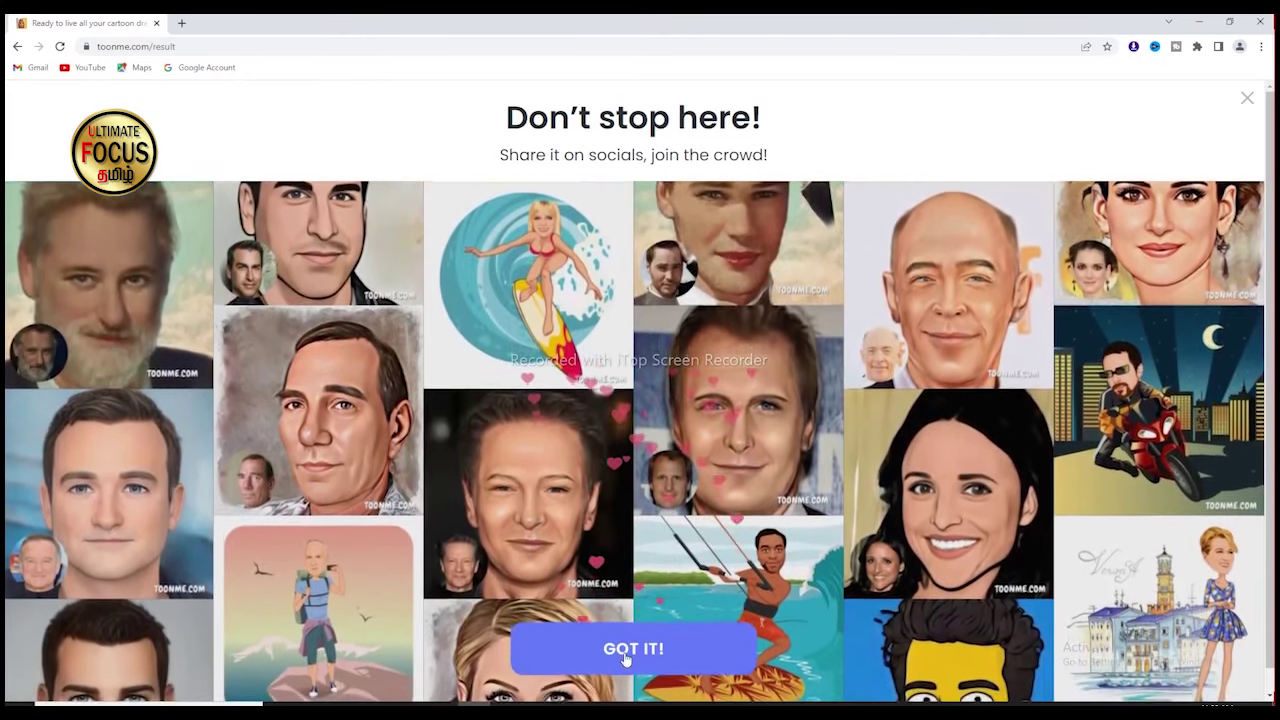
Dismiss ToonMe's sharing prompt, switch to Photoshop and close the Untitled-1 document without saving
click(626, 655)
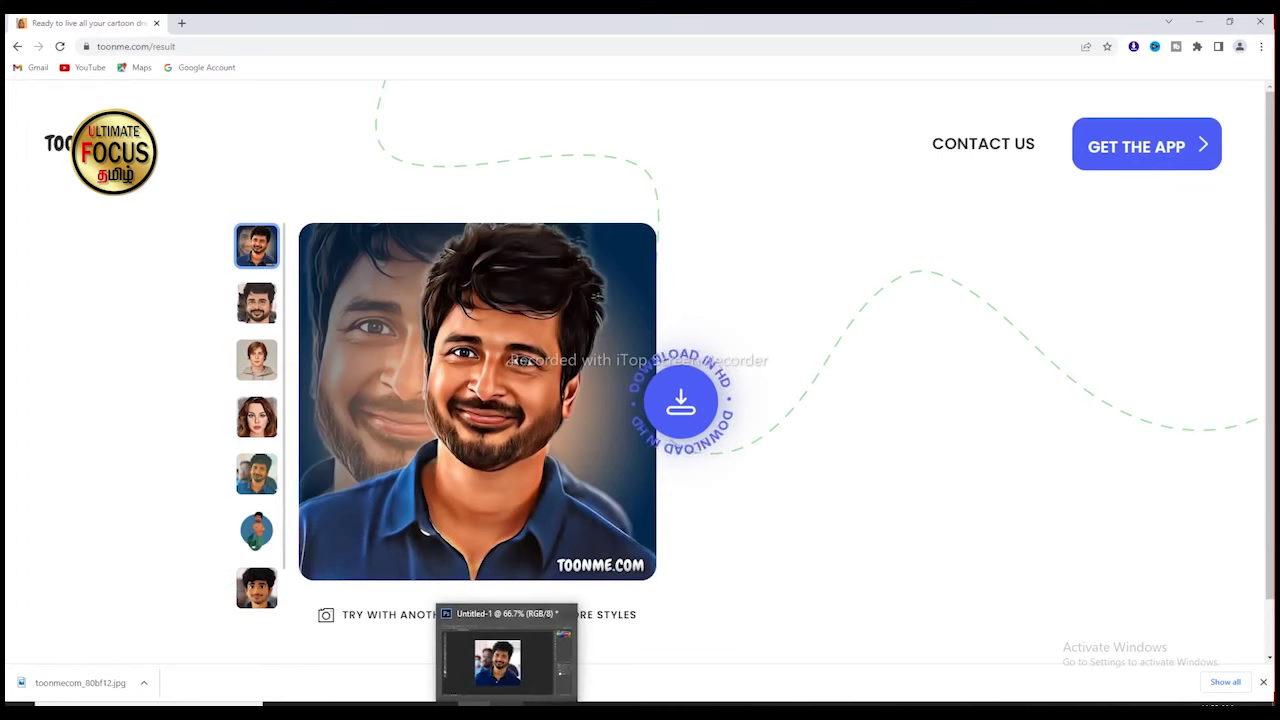
click(500, 660)
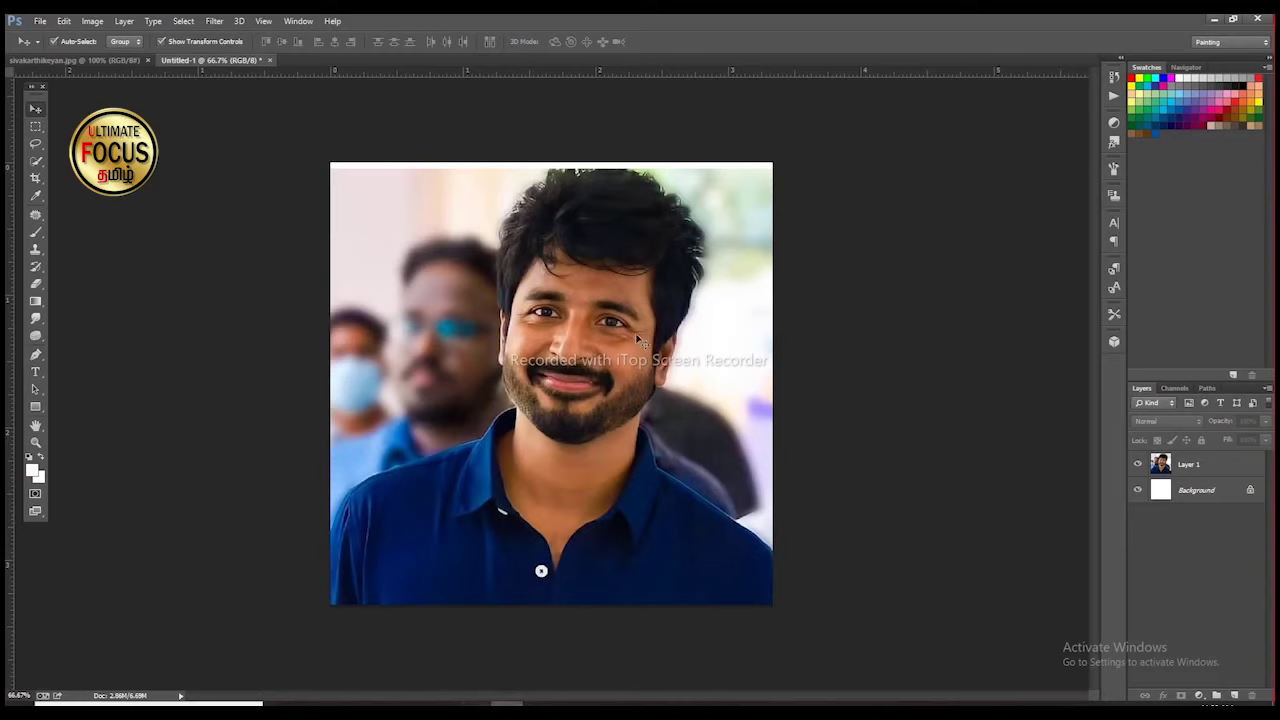
click(270, 60)
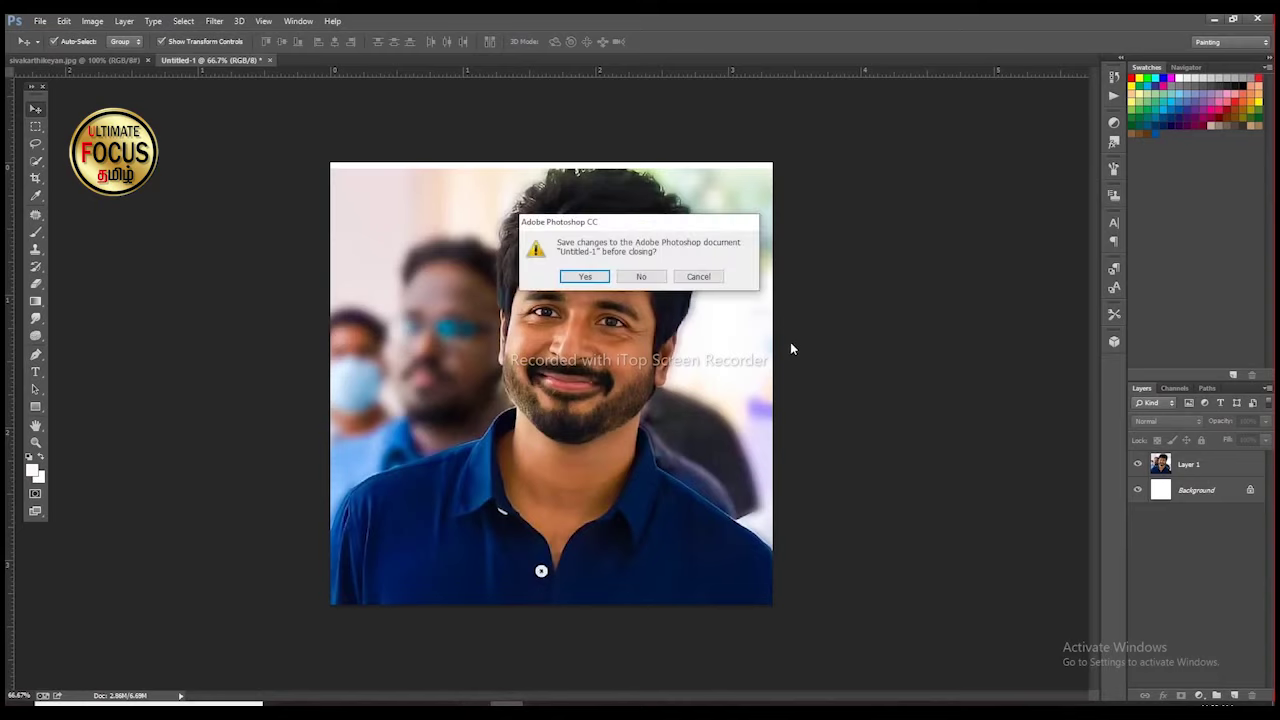
click(641, 277)
Open the downloaded cartoon image toonmecom_80bf12 from the Downloads folder
click(40, 20)
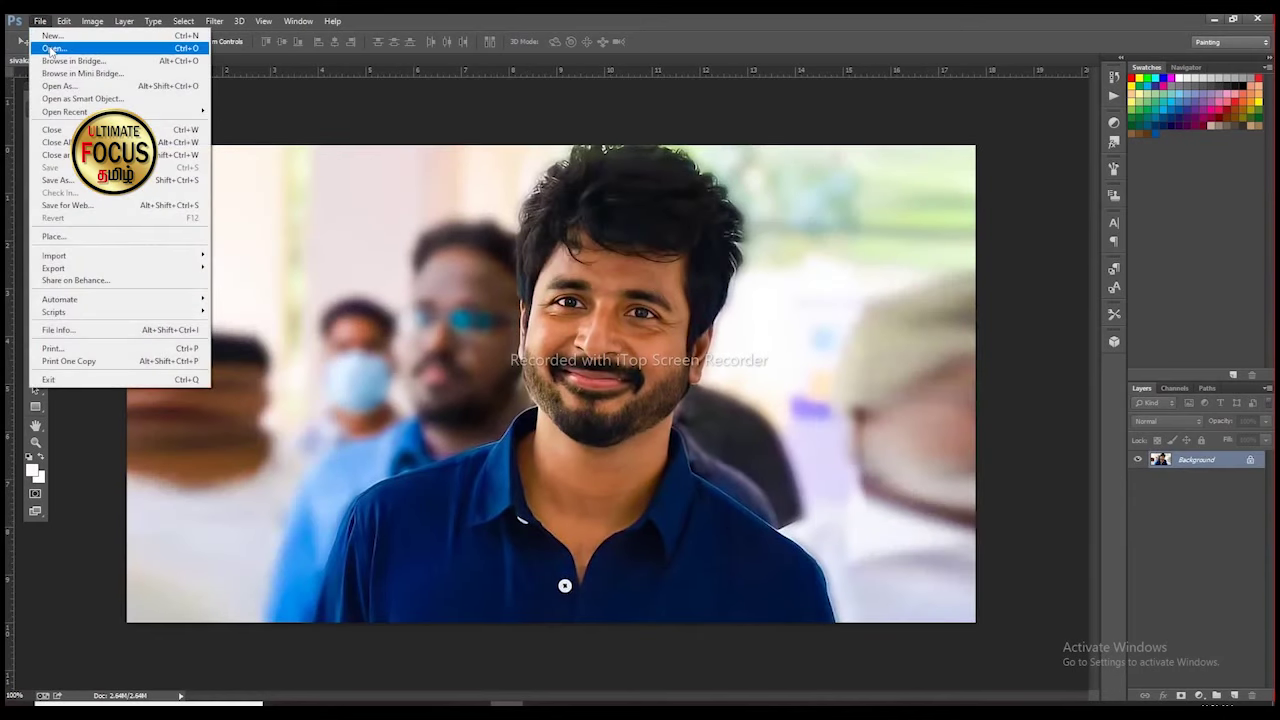
click(50, 48)
click(298, 220)
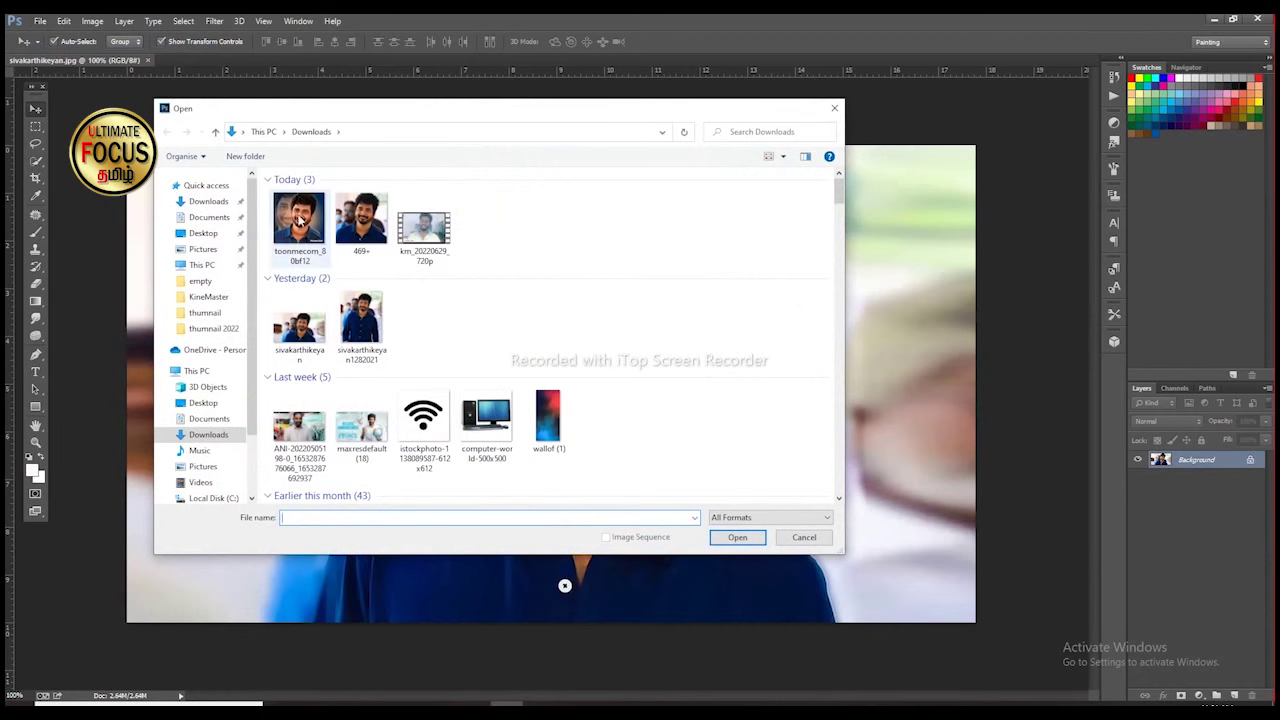
click(737, 537)
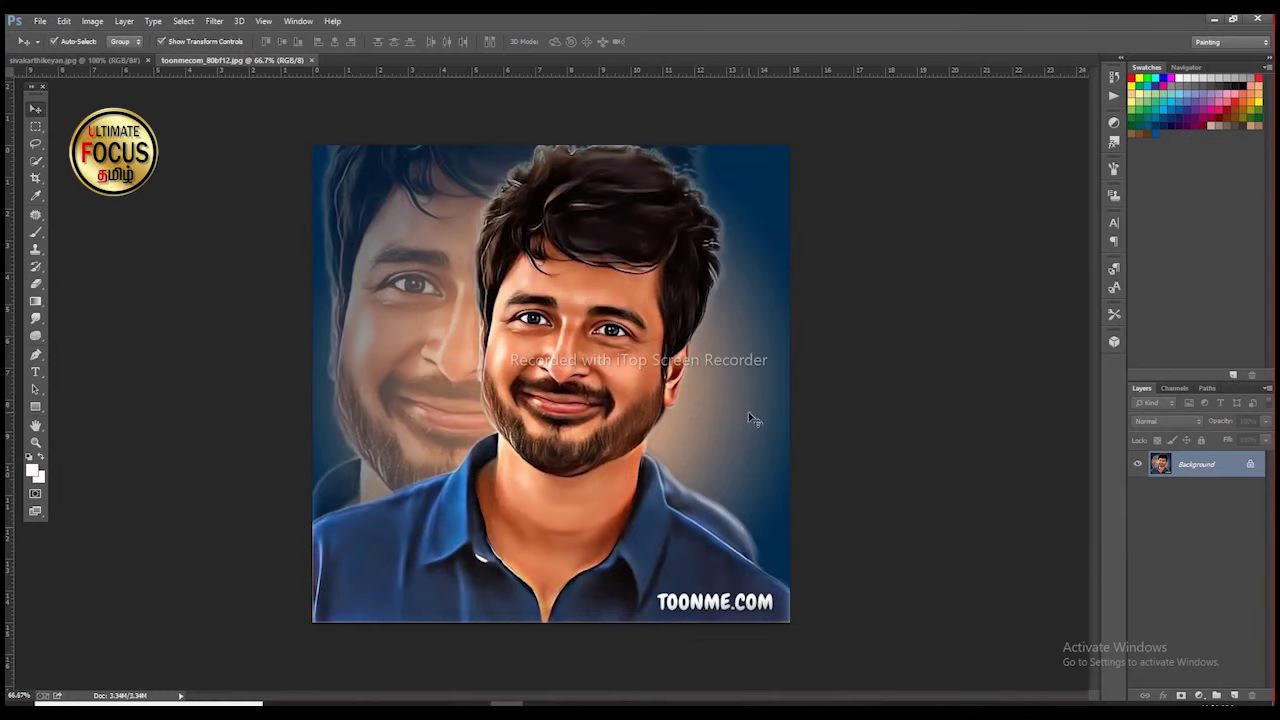
Duplicate the background layer and apply Oil Paint with Stylization 5.05, Cleanliness 2.45, Scale 0.1, and Bristle Detail, Angular Direction and Shine at 0
key(ctrl+j)
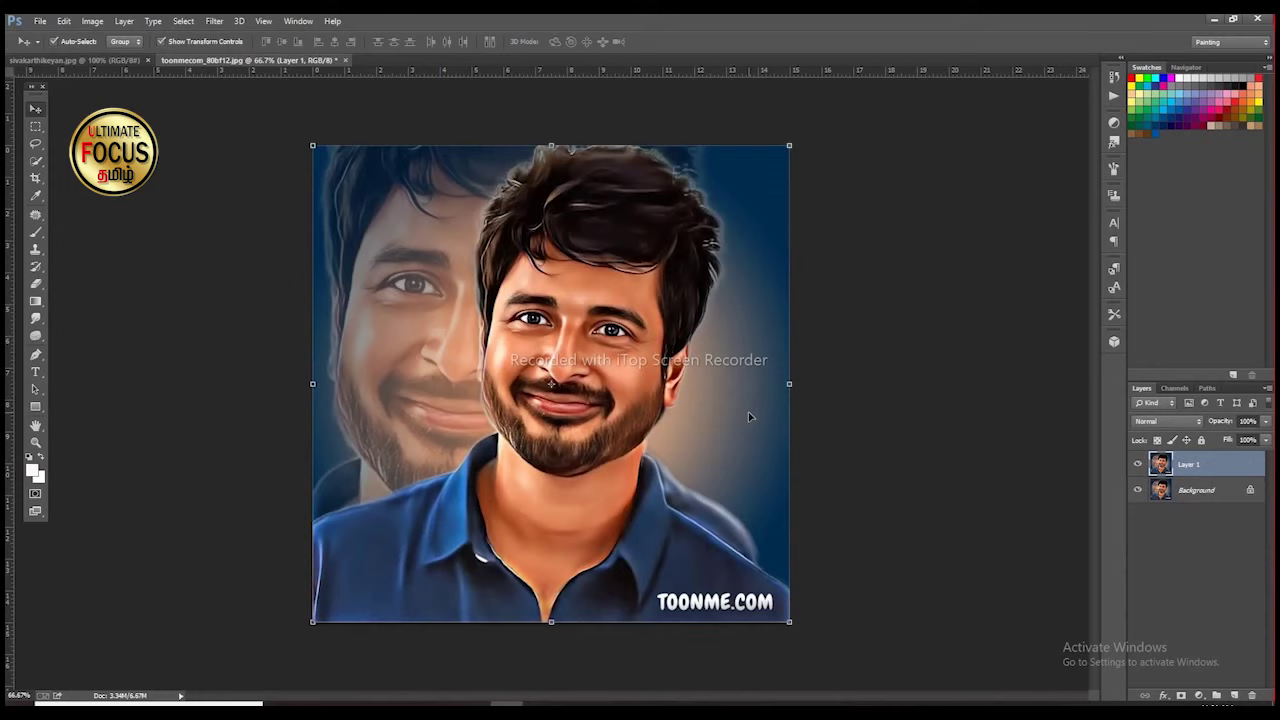
click(216, 21)
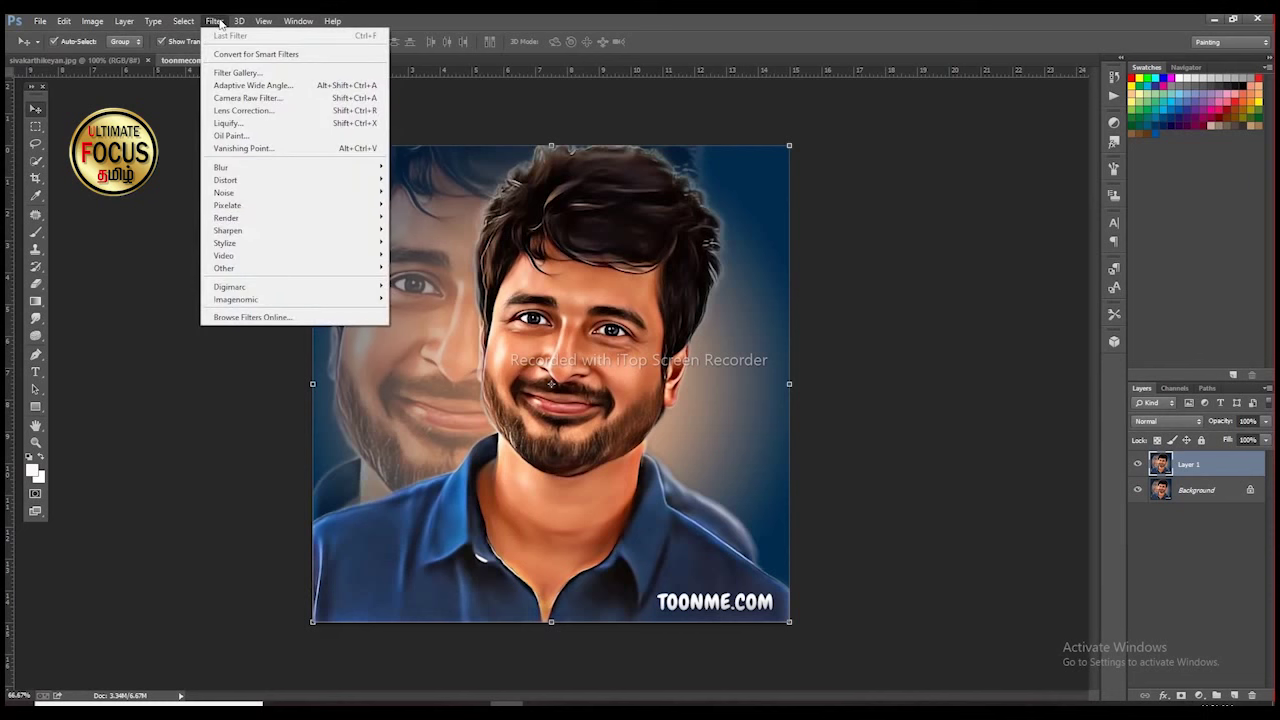
click(240, 137)
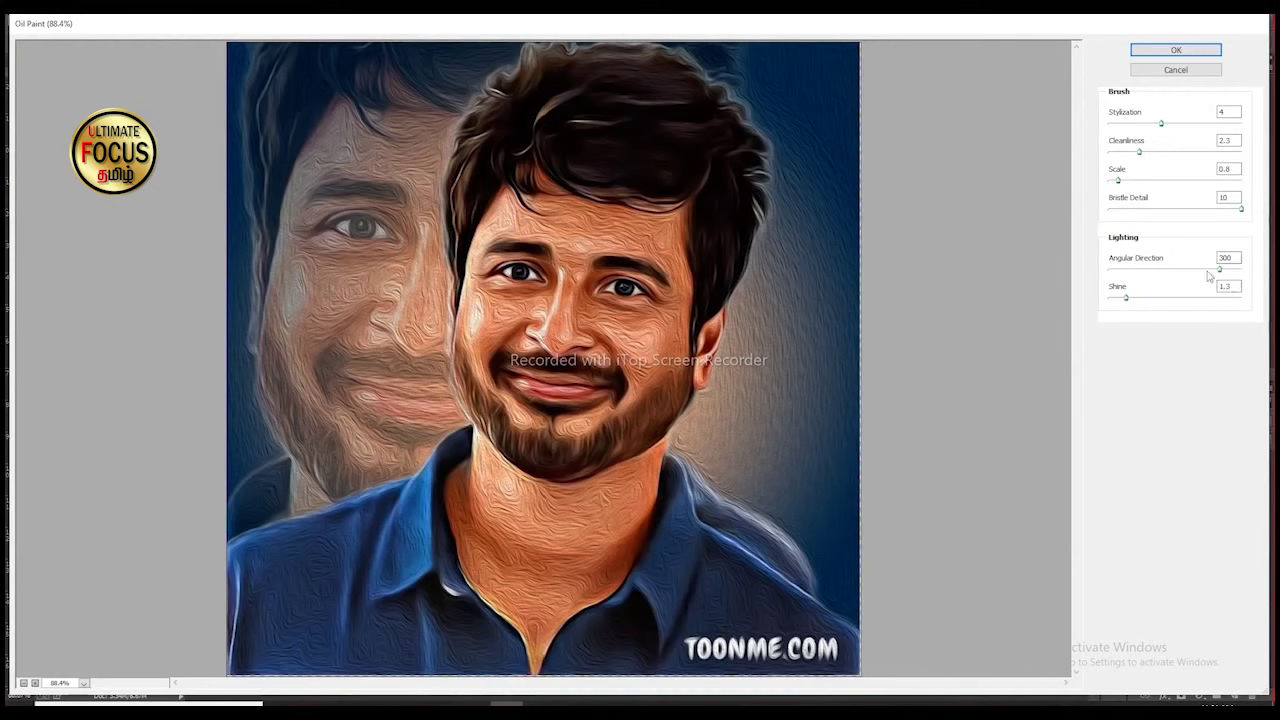
drag(1127, 298, 1108, 298)
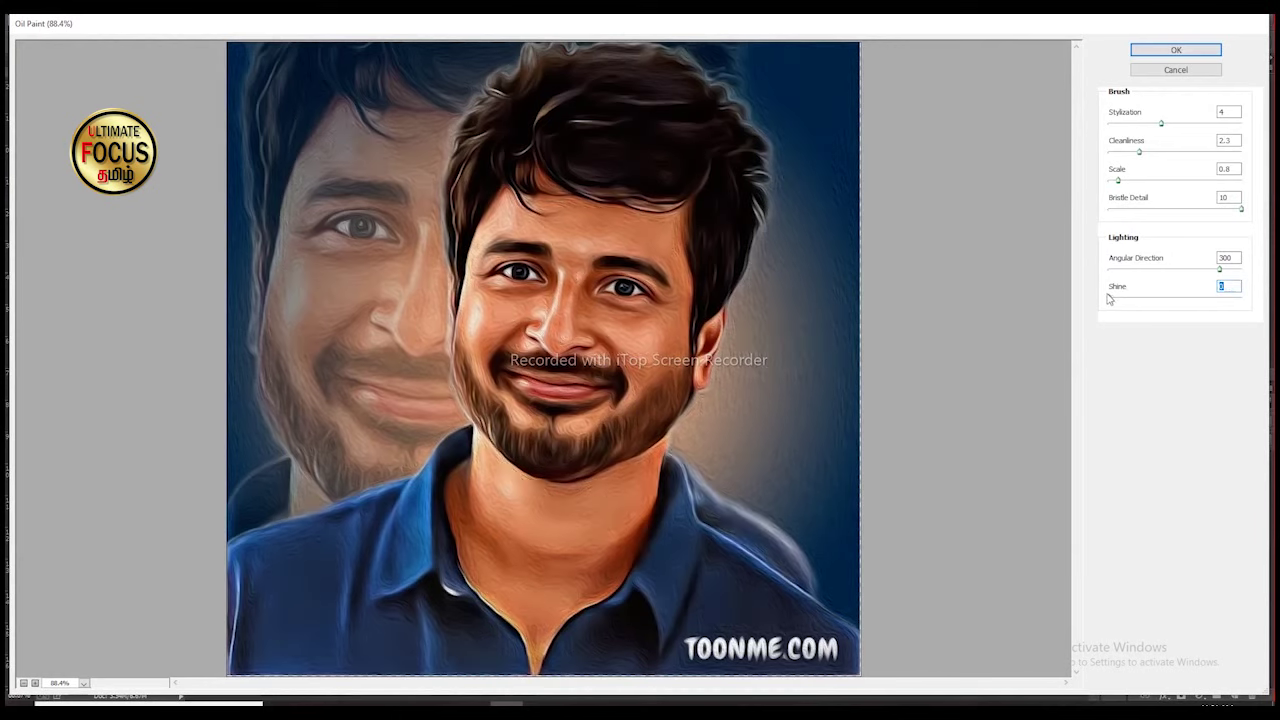
drag(1219, 270, 1108, 270)
mouse_move(1241, 209)
mouse_down()
mouse_move(1101, 213)
mouse_move(1108, 183)
mouse_move(1179, 128)
mouse_move(1143, 153)
mouse_up()
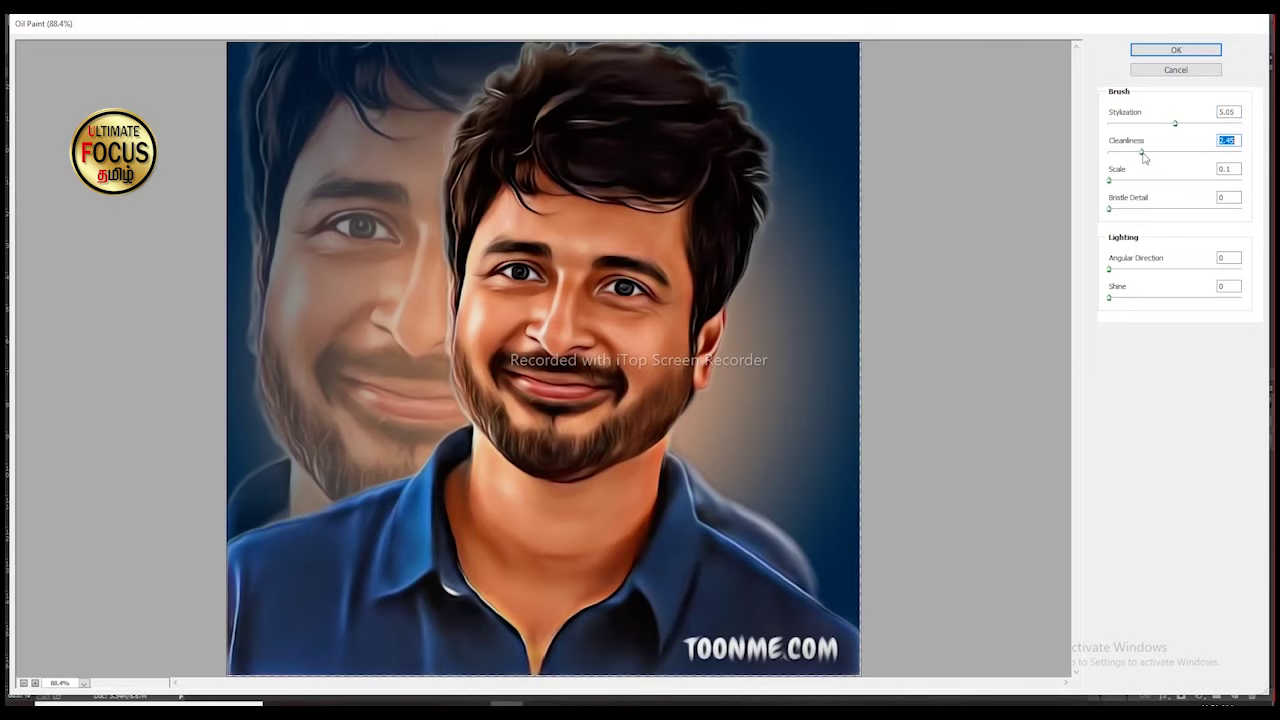
click(1177, 51)
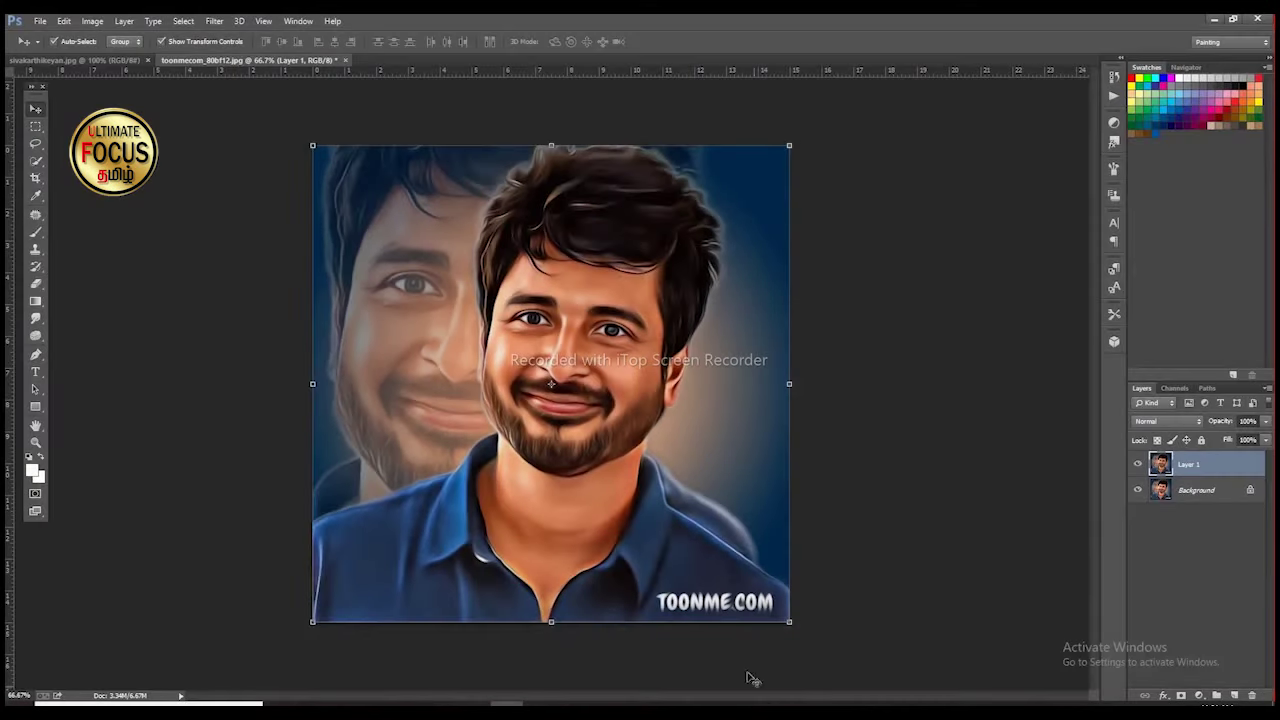
Erase the oil-painted Layer 1 over the front portrait's eyes, eyebrows, lips, moustache and beard with the Eraser at 100% opacity
click(830, 410)
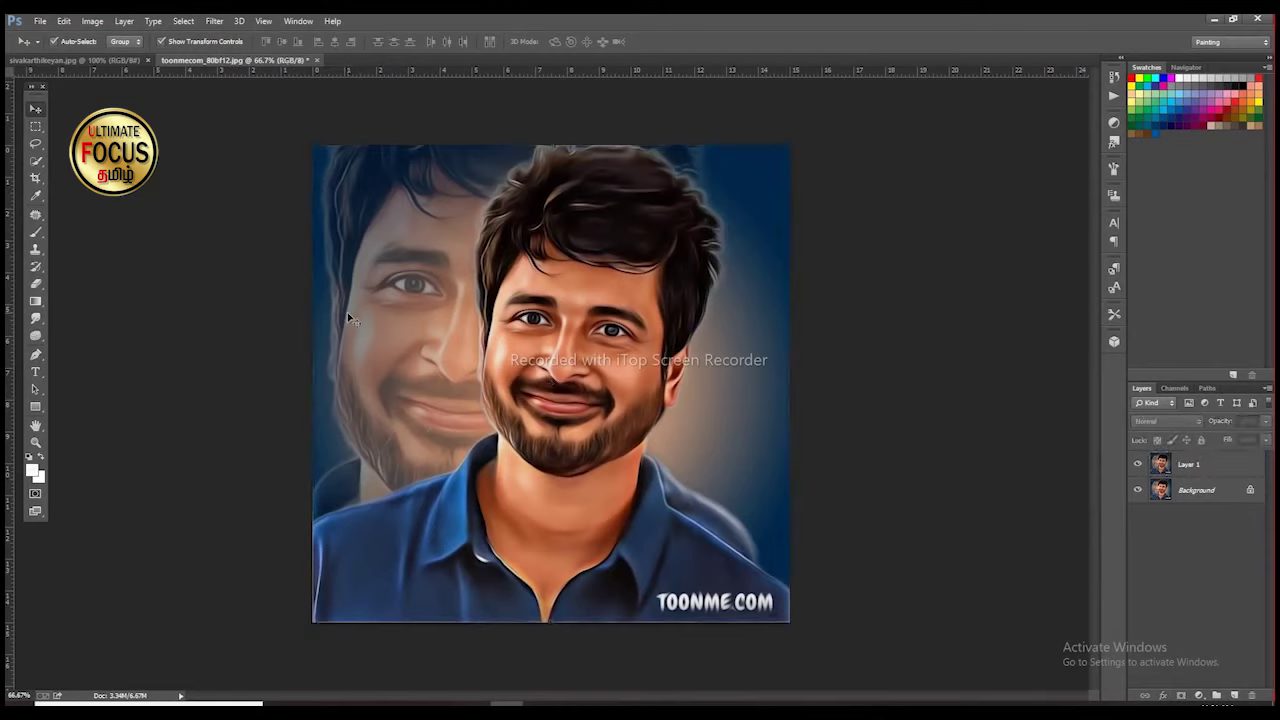
click(36, 284)
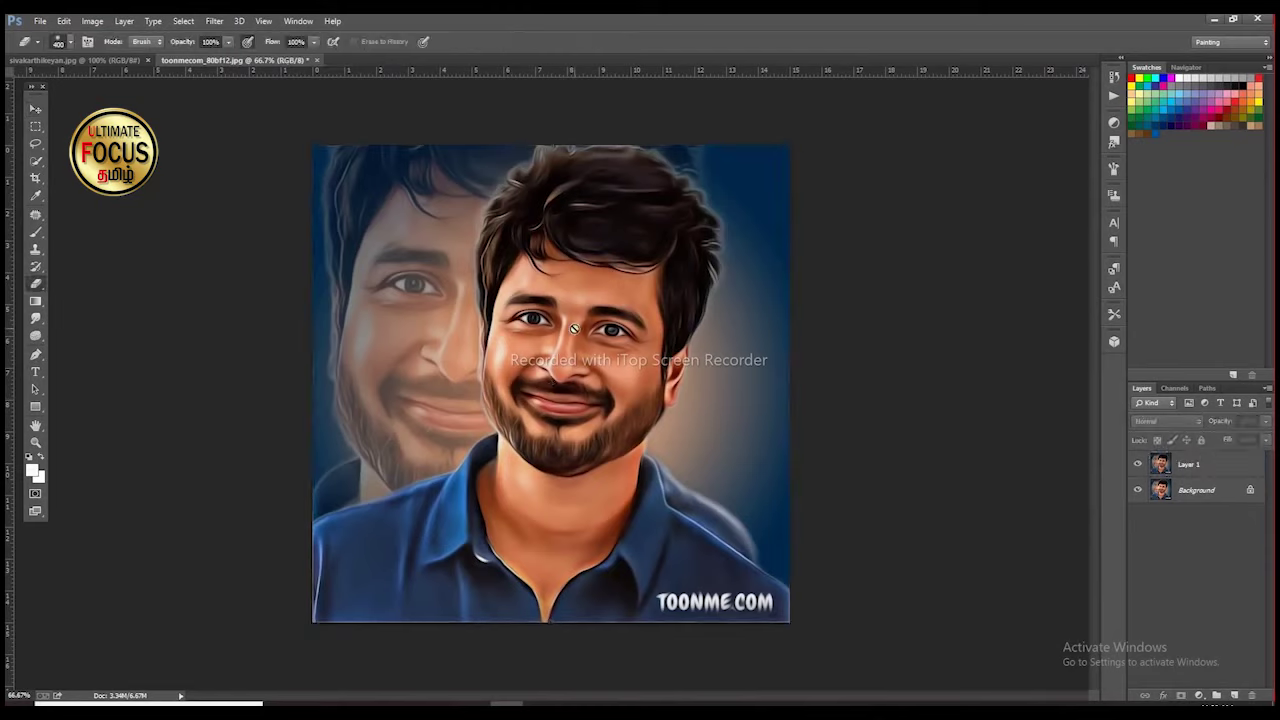
click(1186, 465)
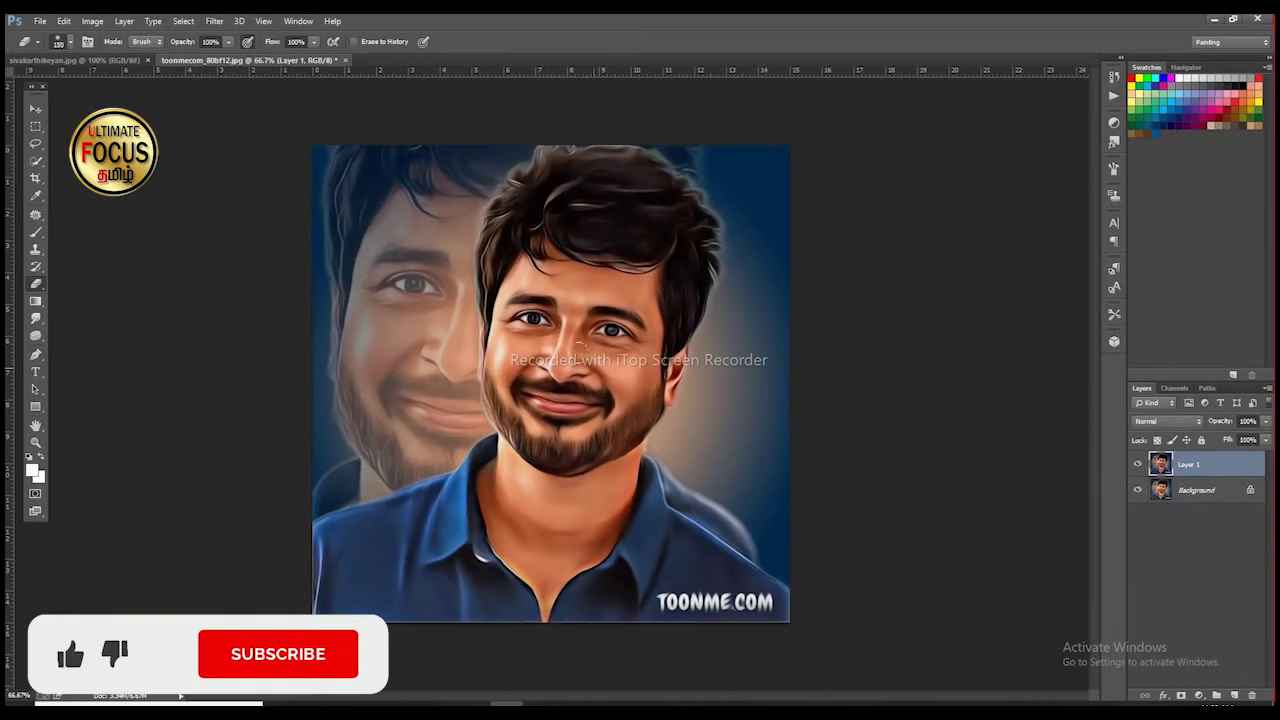
scroll(597, 372, up, 3)
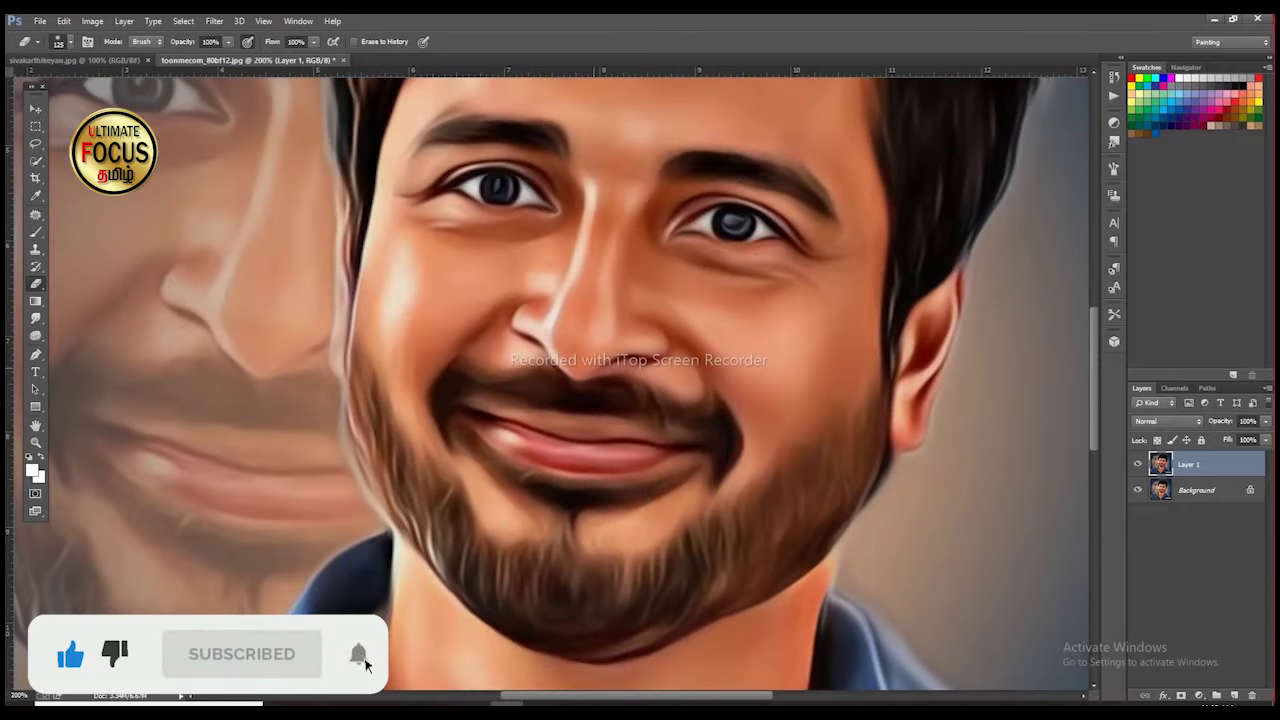
scroll(671, 337, up, 3)
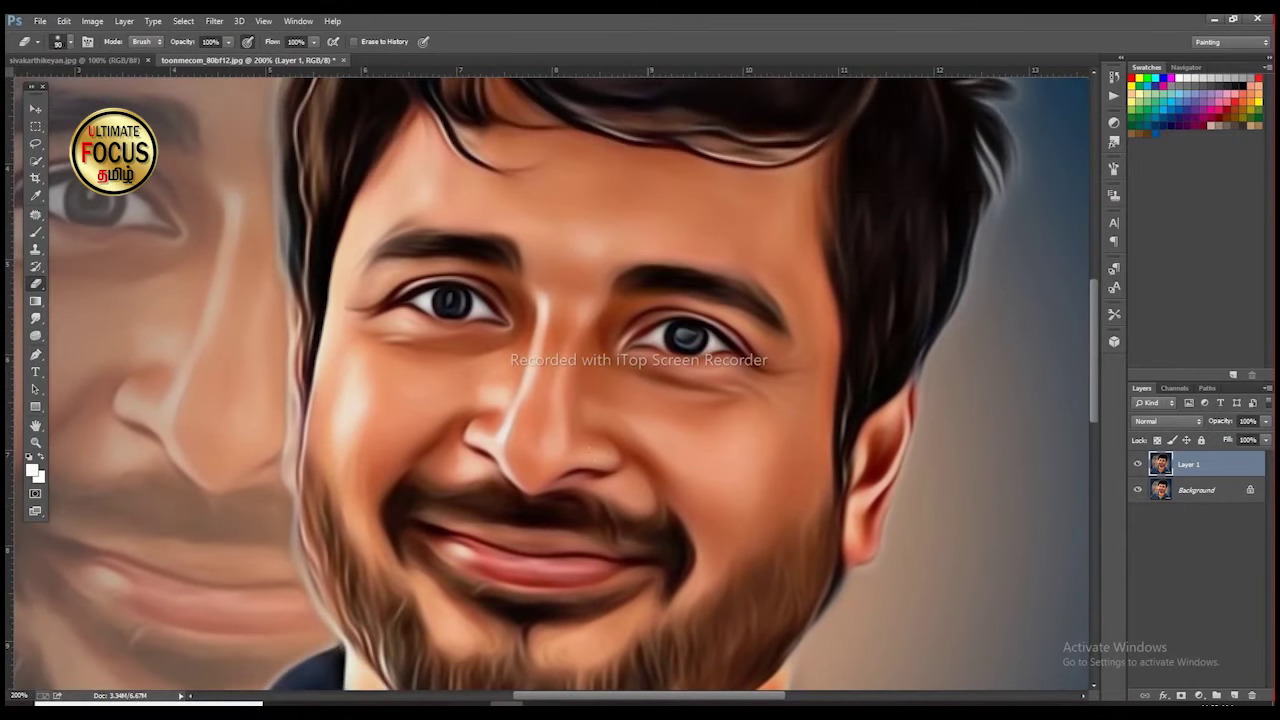
drag(640, 337, 718, 340)
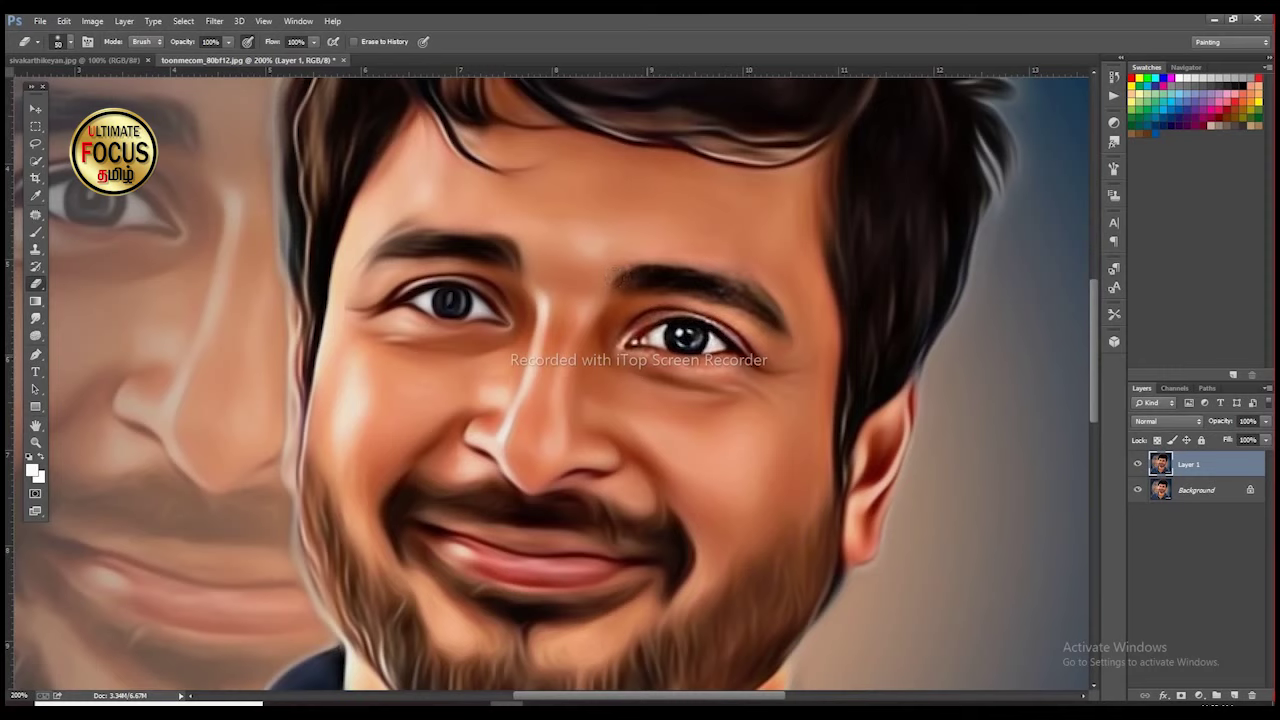
mouse_move(443, 300)
mouse_down()
mouse_move(495, 312)
mouse_move(405, 298)
mouse_move(450, 302)
mouse_up()
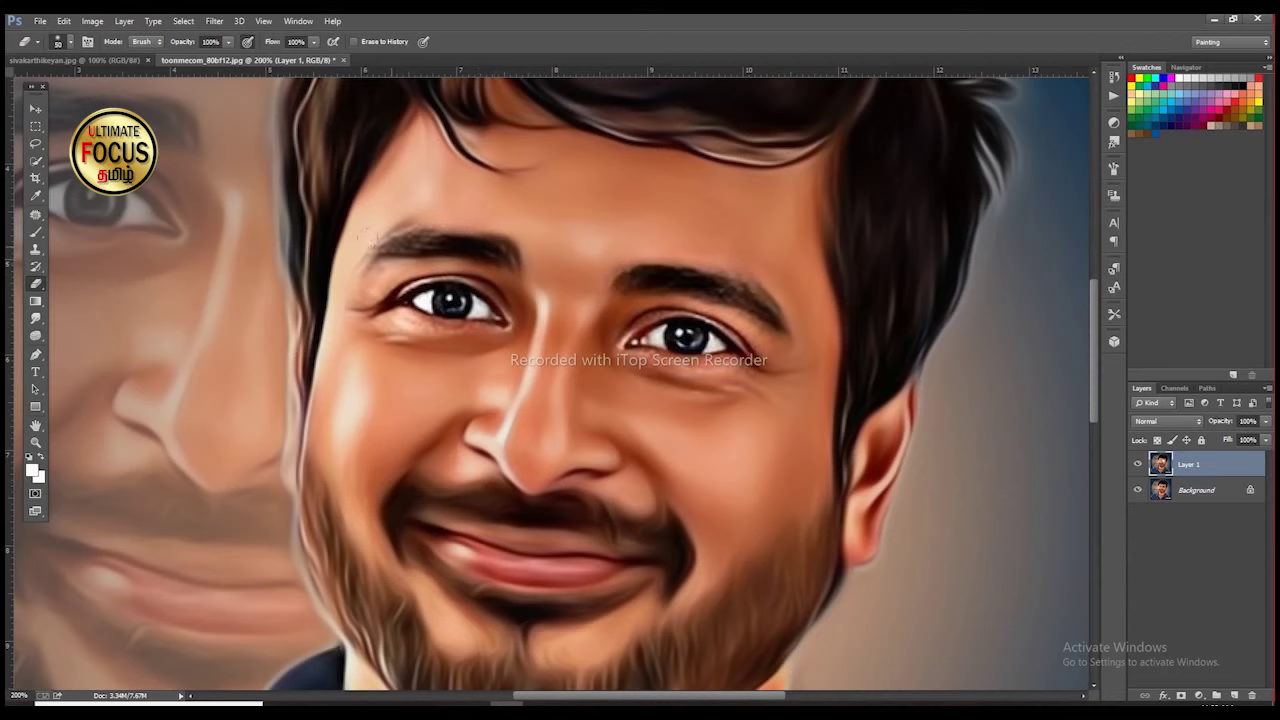
scroll(712, 543, down, 1)
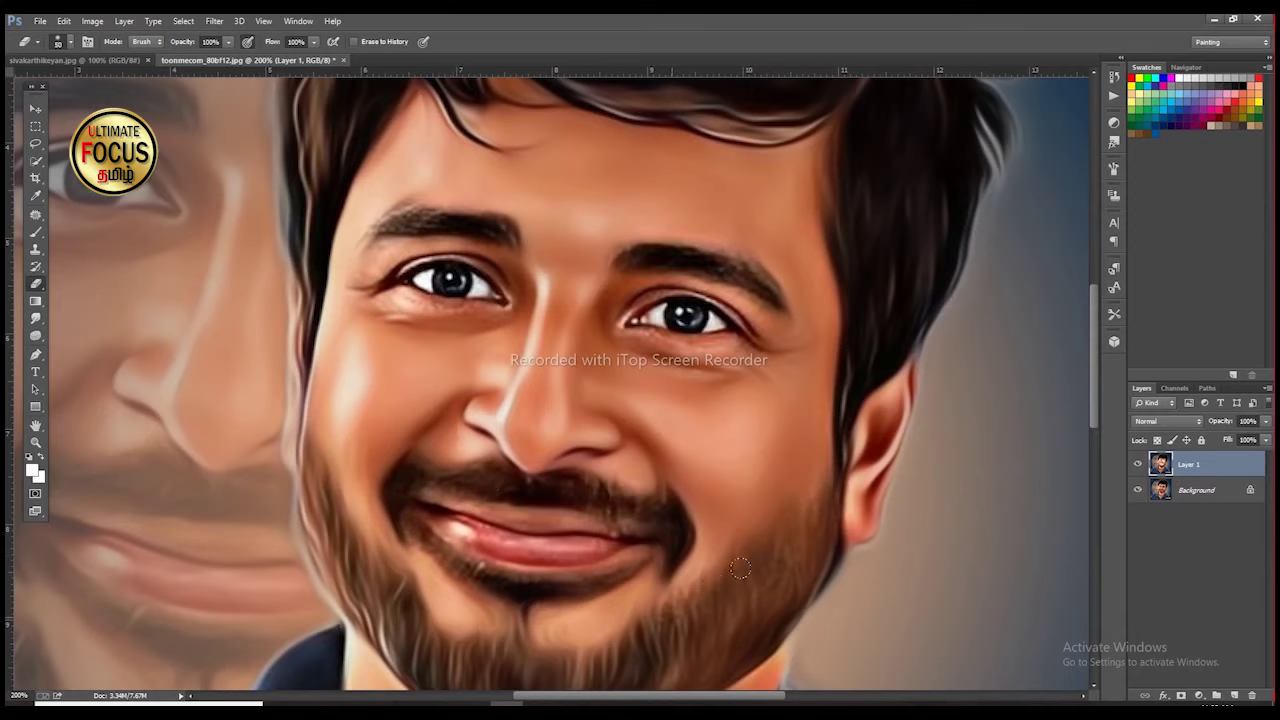
scroll(691, 621, down, 2)
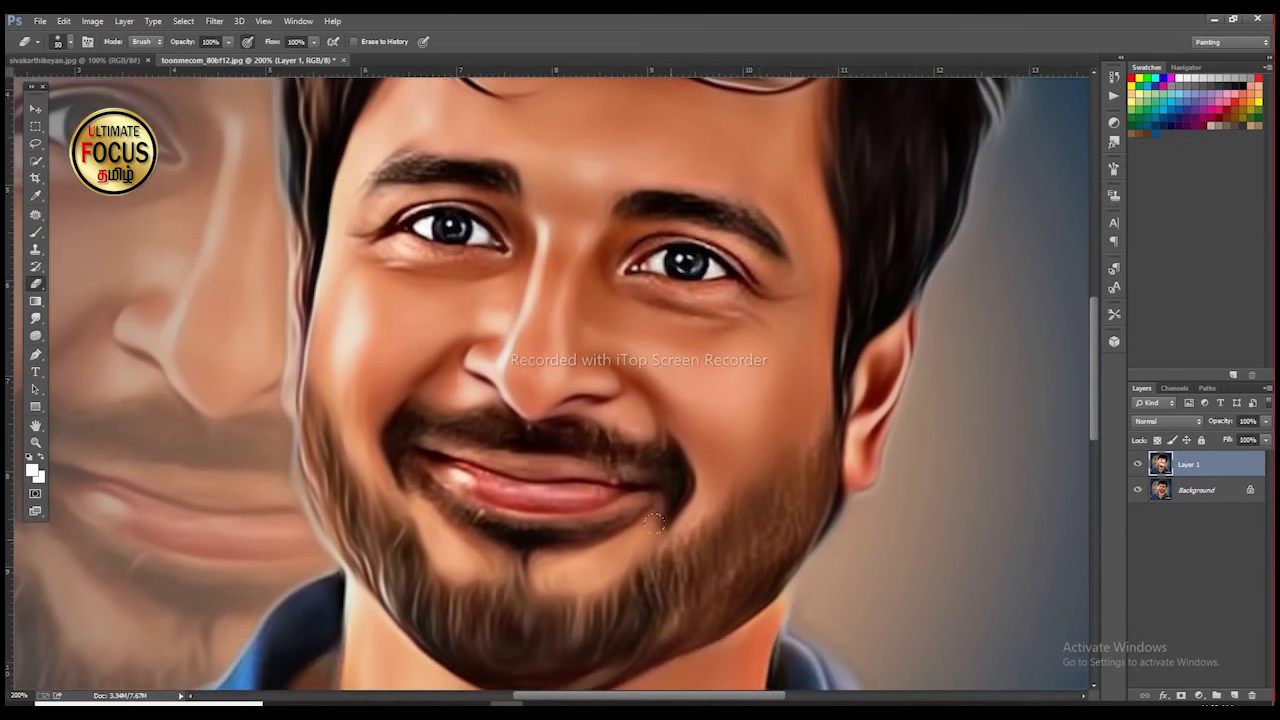
key(ctrl+minus)
key(ctrl+minus)
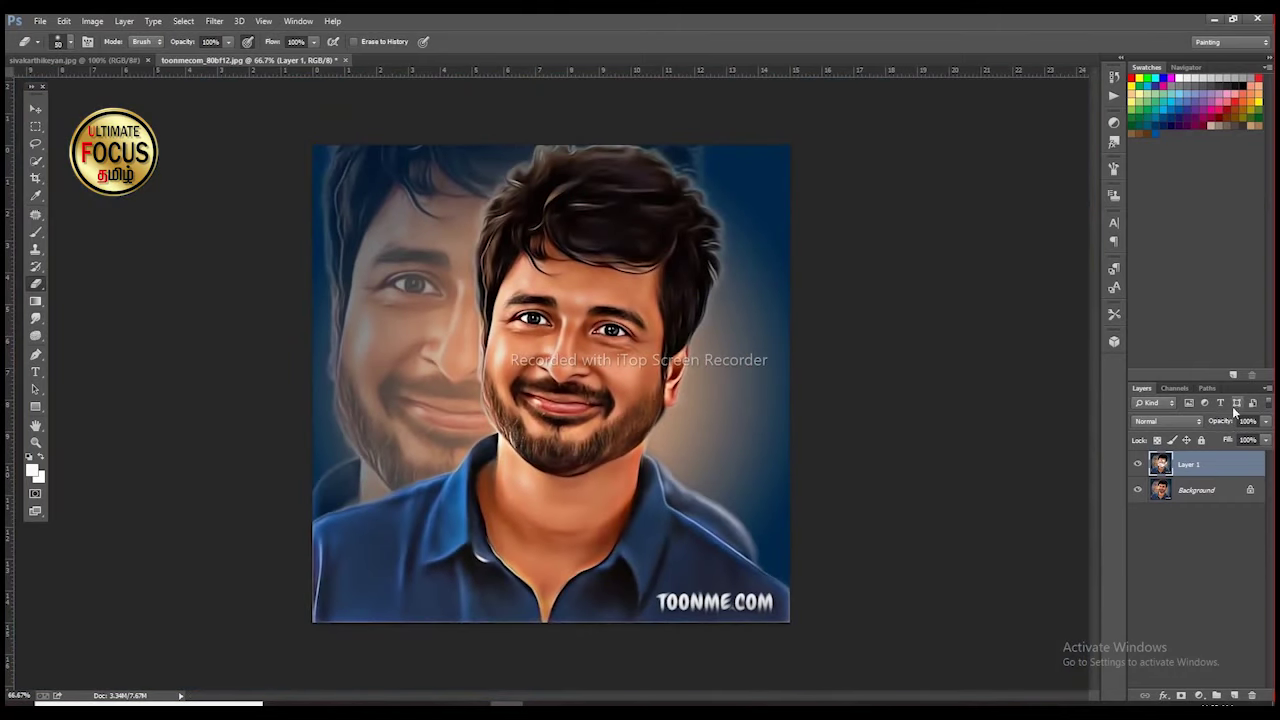
Merge Layer 1 and the Background layer into one layer
click(1213, 494)
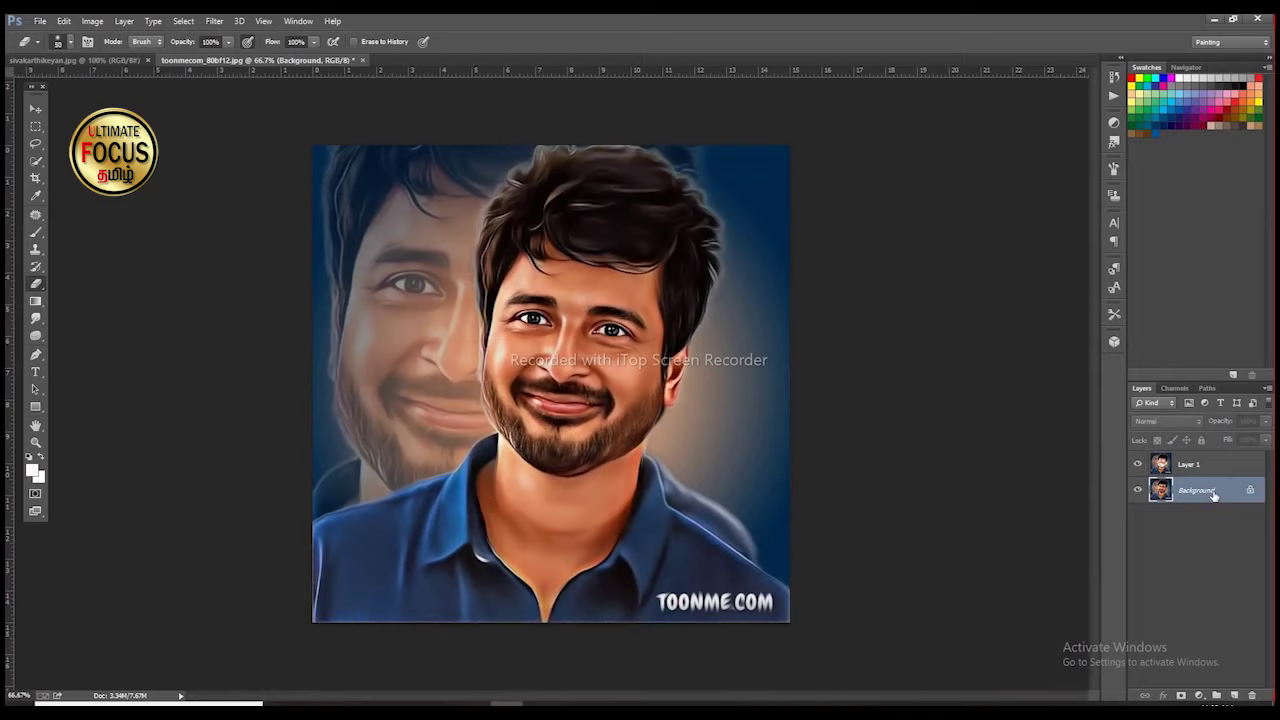
shift+click(1204, 471)
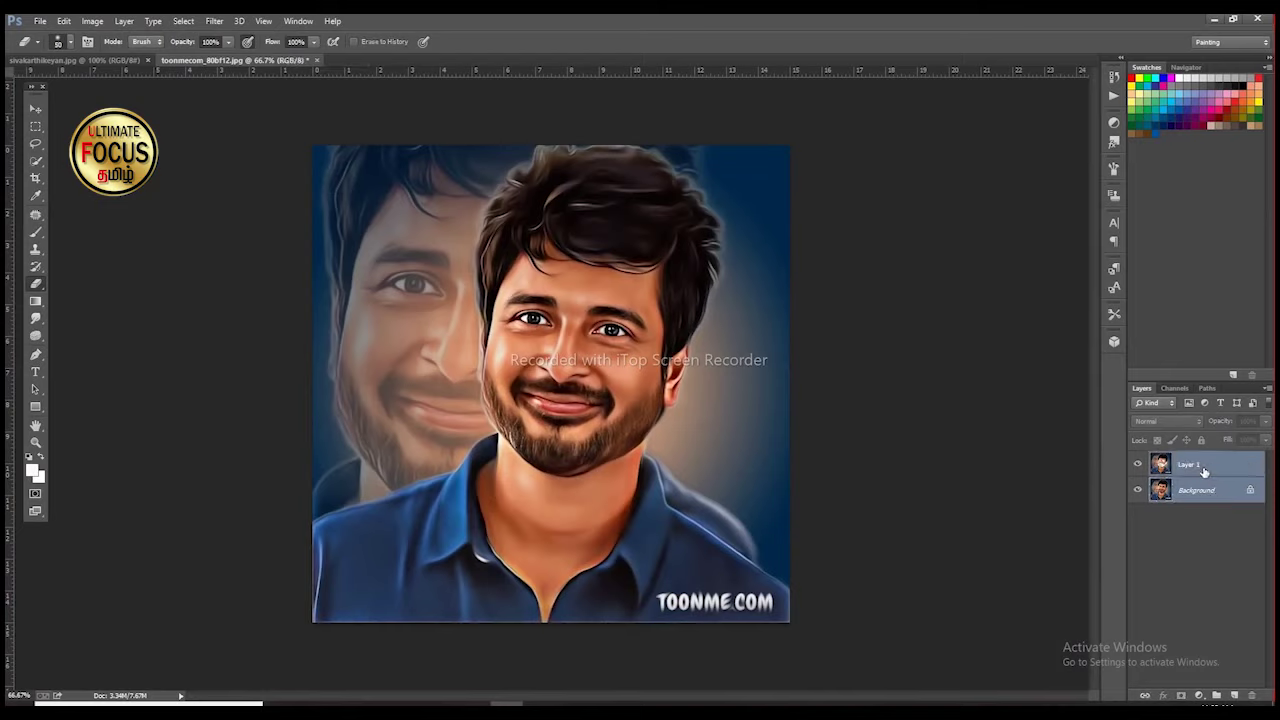
right_click(1205, 484)
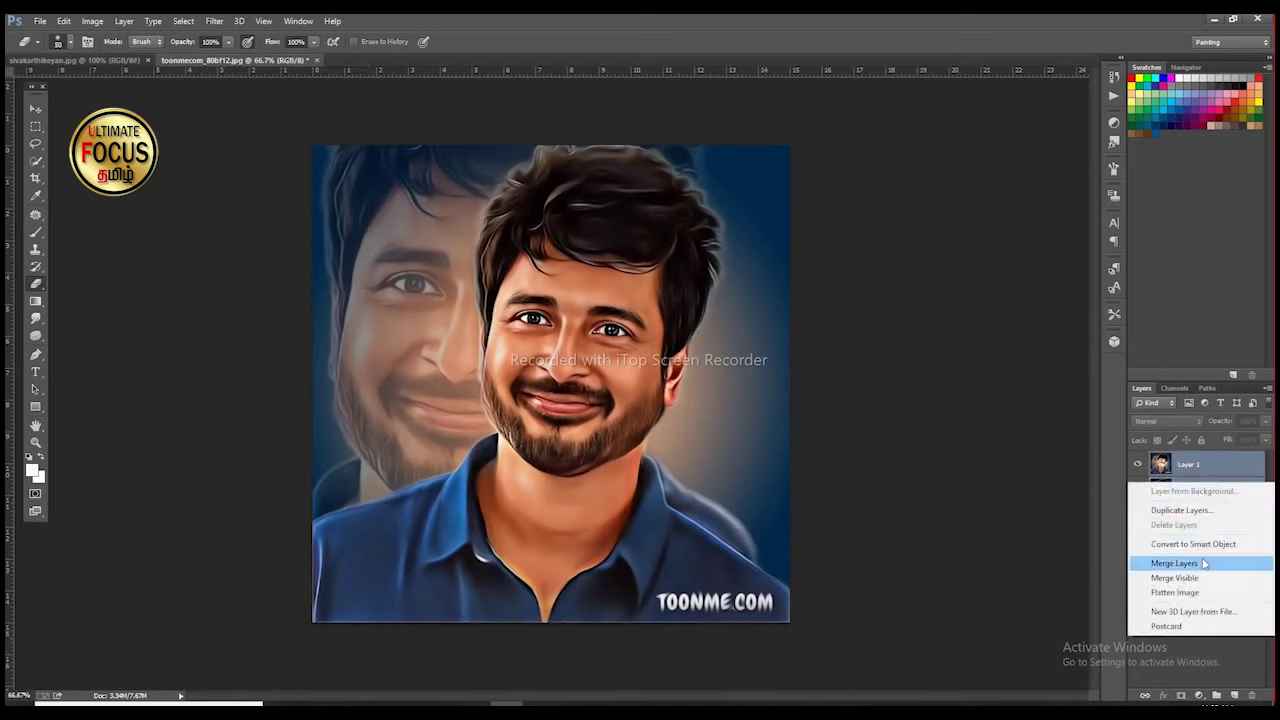
click(1204, 564)
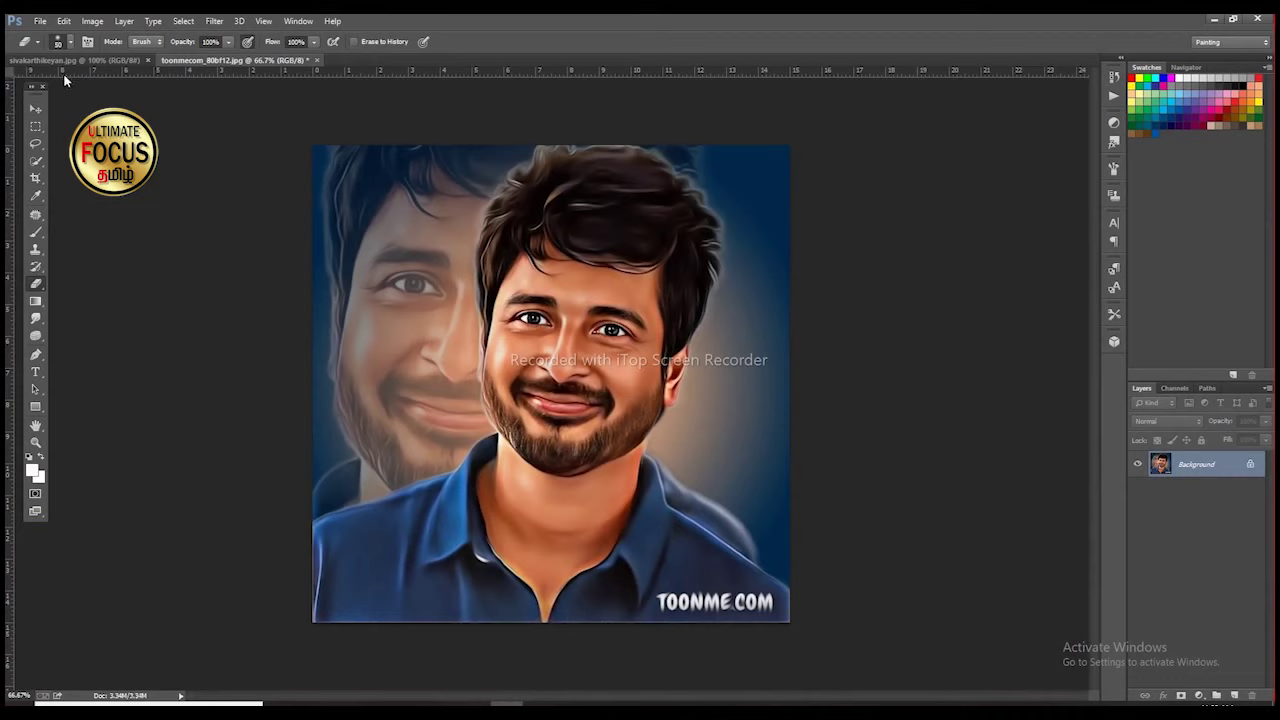
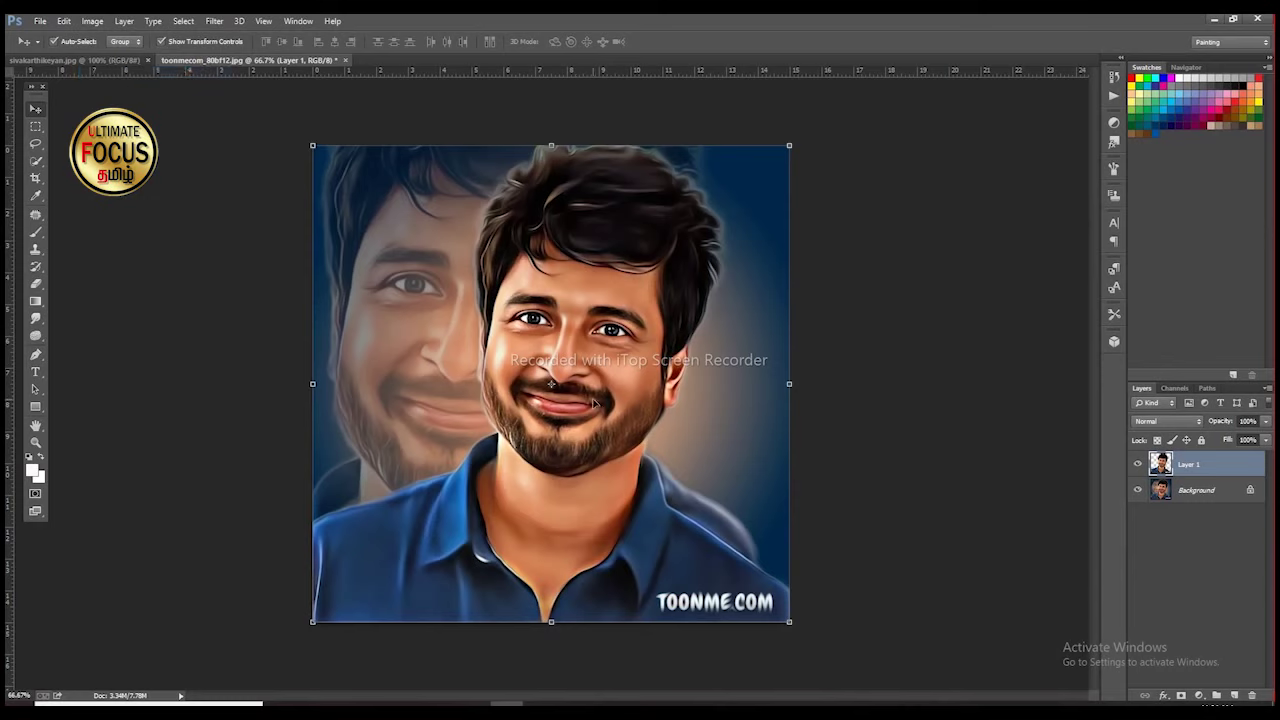
Move the cut-out cartoon figure into the sivakarthikeyan.jpg document and scale it to about 64.72% over the original portrait
drag(603, 410, 638, 402)
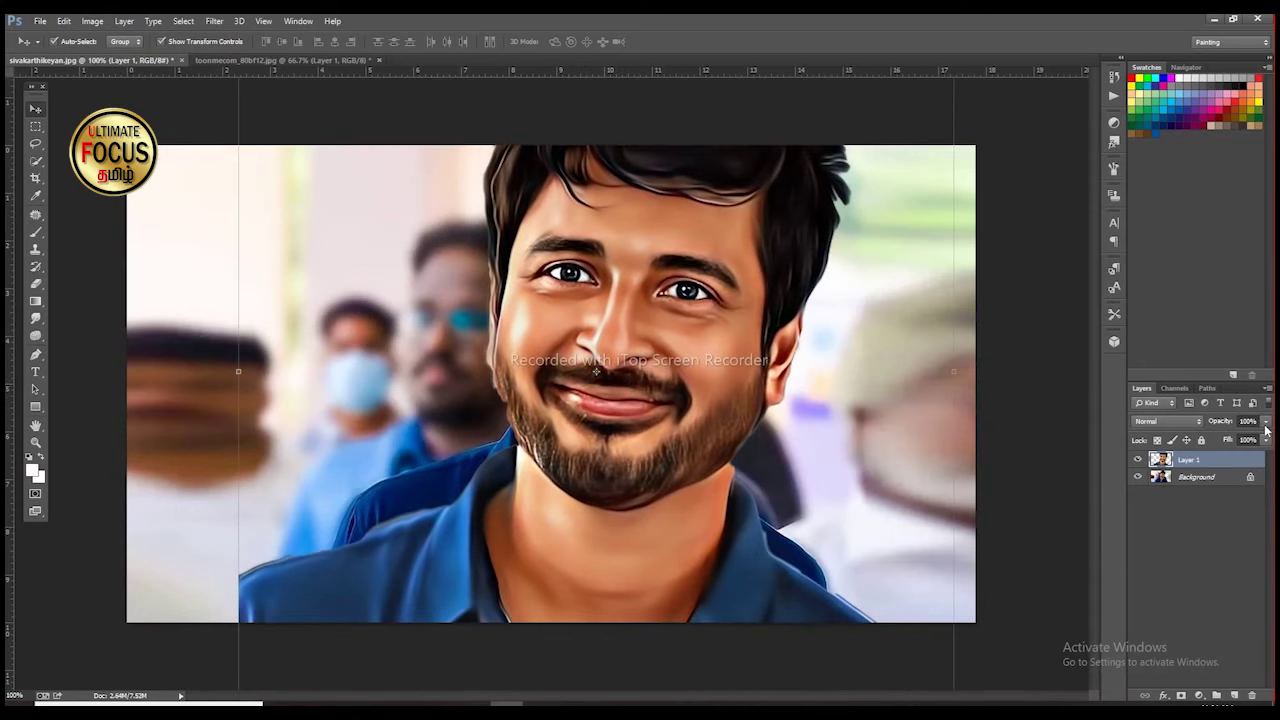
drag(812, 610, 794, 488)
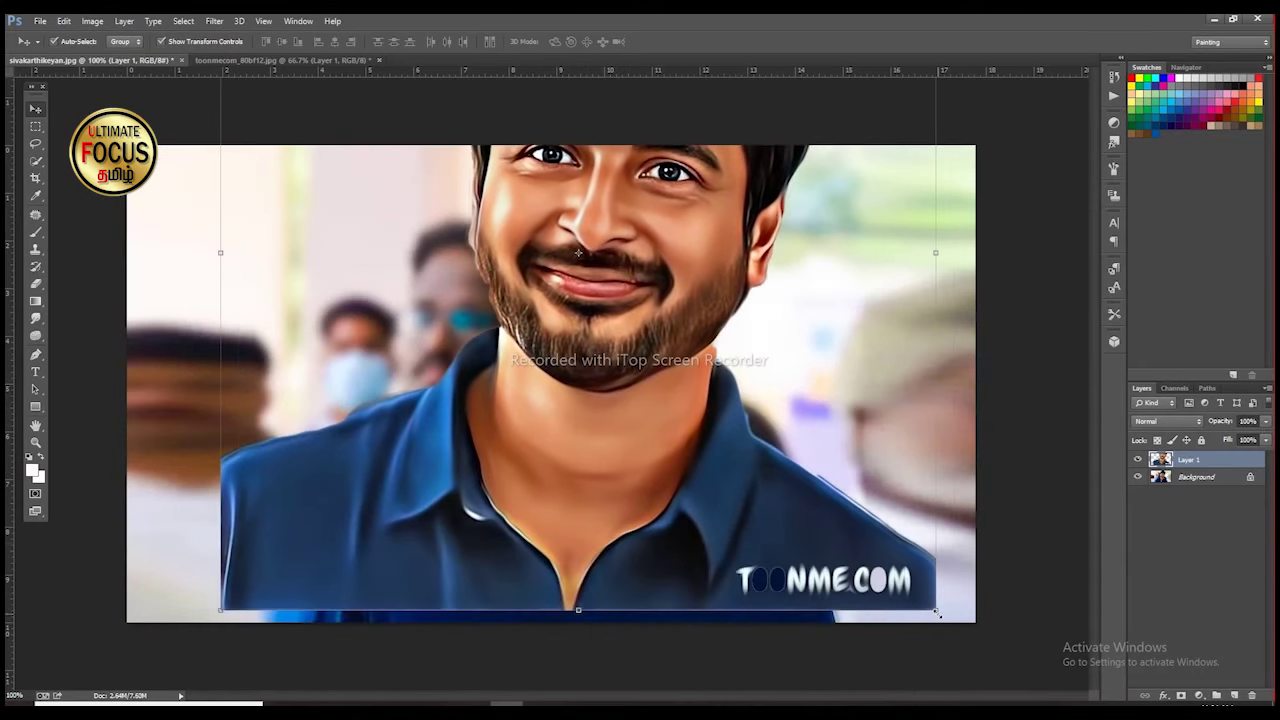
drag(937, 612, 735, 395)
drag(567, 253, 689, 496)
drag(801, 509, 735, 532)
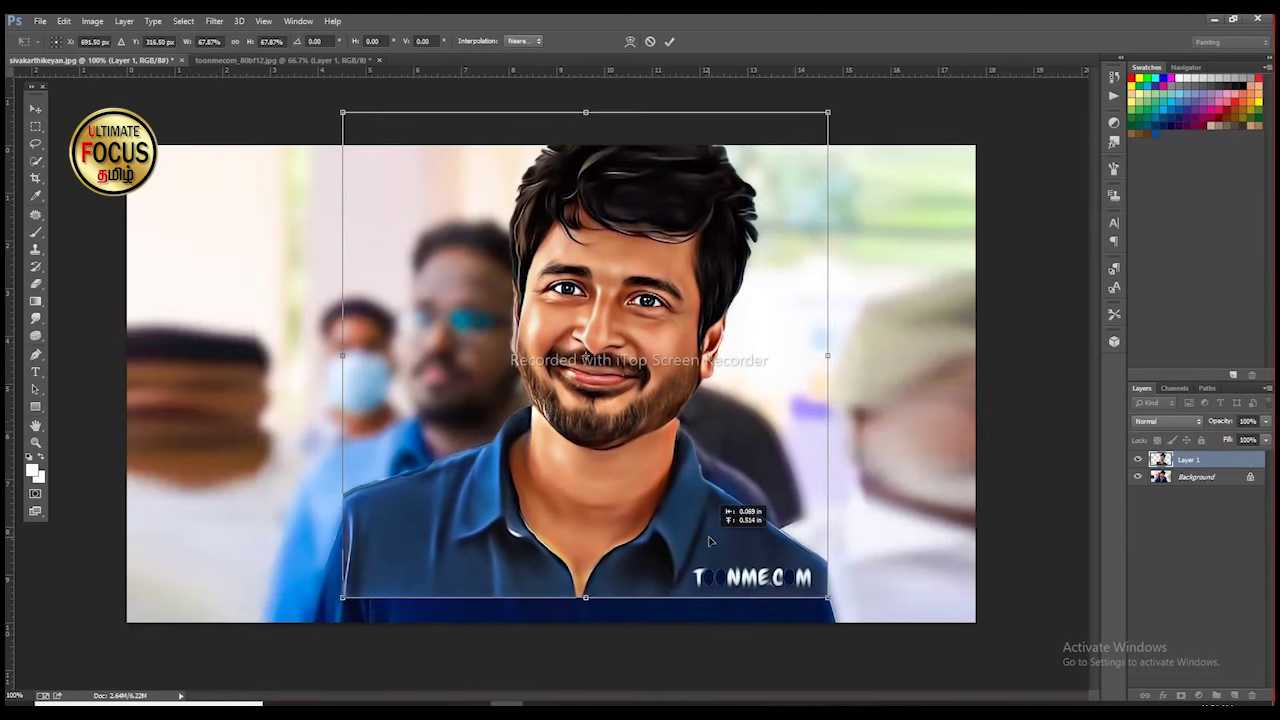
drag(829, 600, 806, 585)
drag(700, 480, 691, 514)
Set Layer 1's opacity to 60% and fit it onto the underlying portrait at about 62.22% width, 60.63% height and -0.12° rotation
key(6)
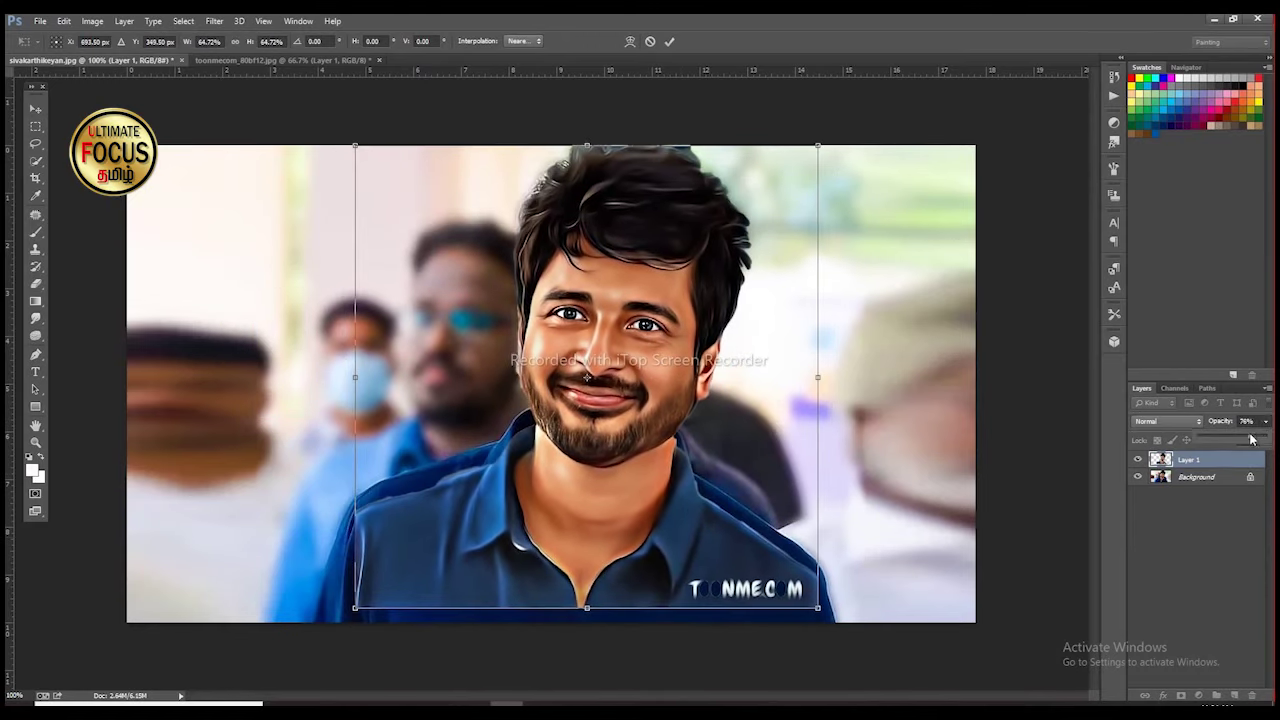
drag(729, 562, 717, 550)
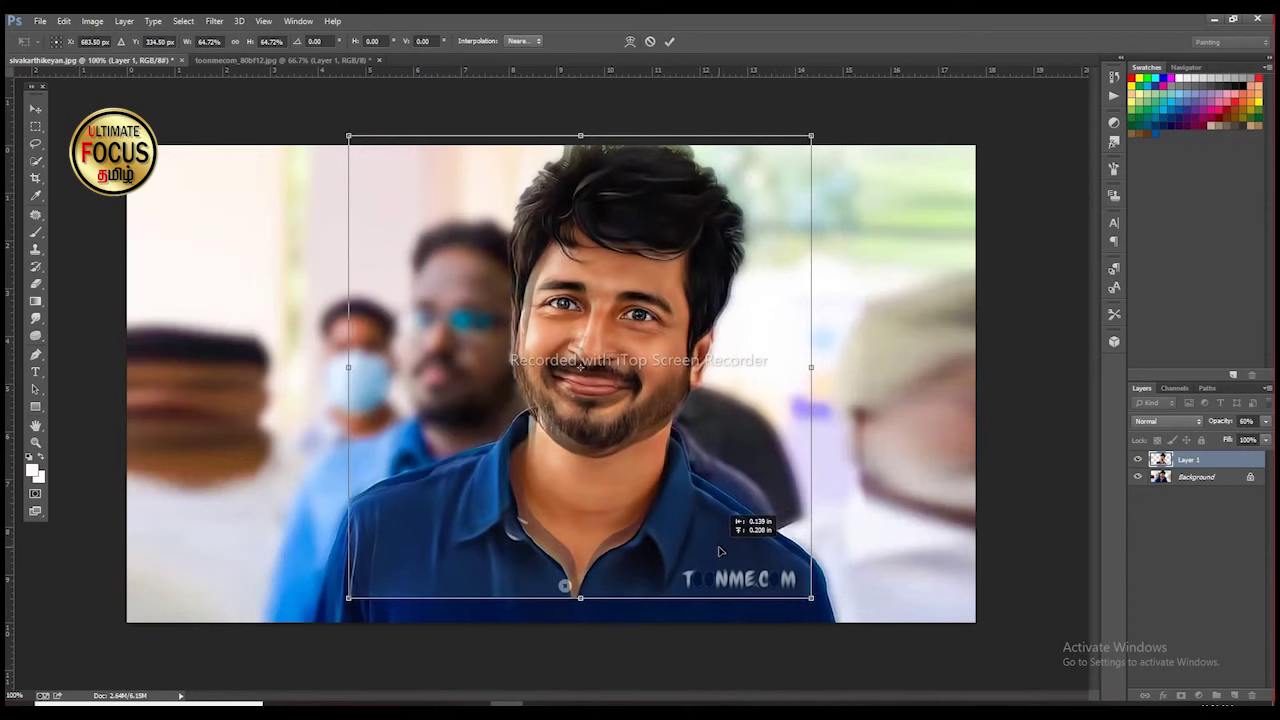
drag(580, 595, 583, 580)
mouse_move(349, 357)
mouse_down()
mouse_move(392, 357)
mouse_move(362, 357)
mouse_up()
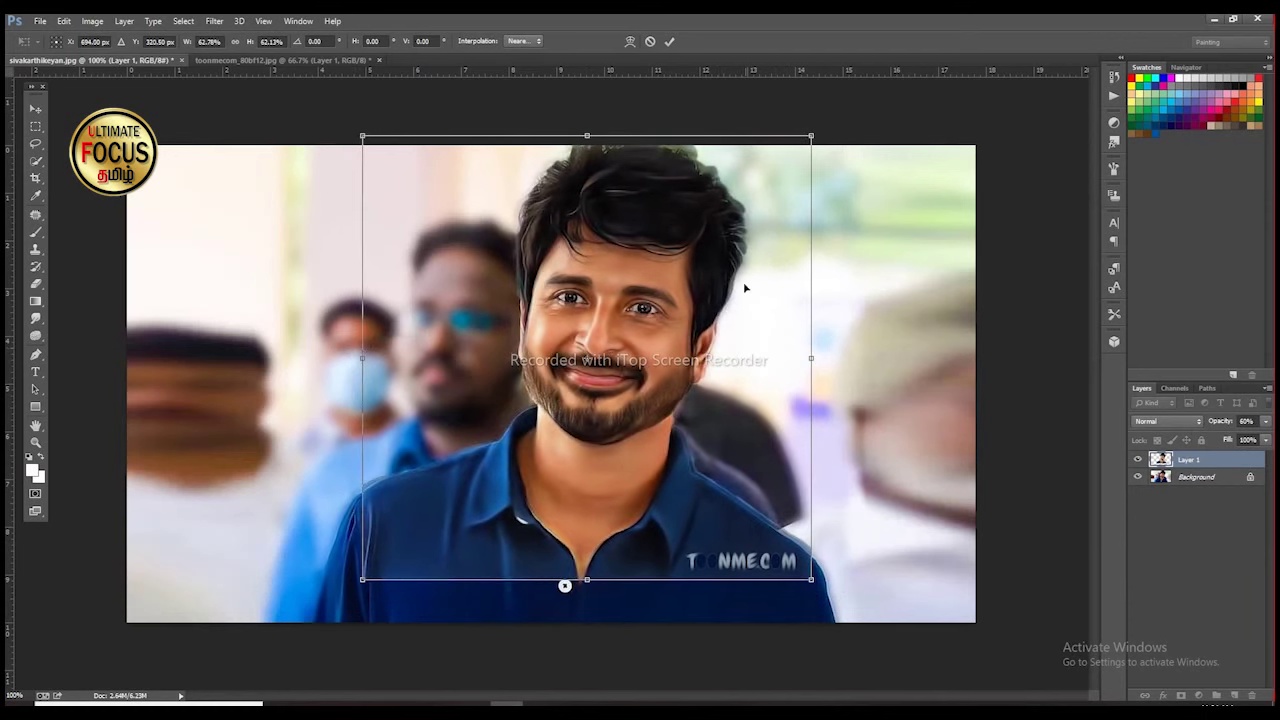
drag(811, 357, 807, 368)
drag(585, 135, 585, 145)
drag(565, 586, 567, 586)
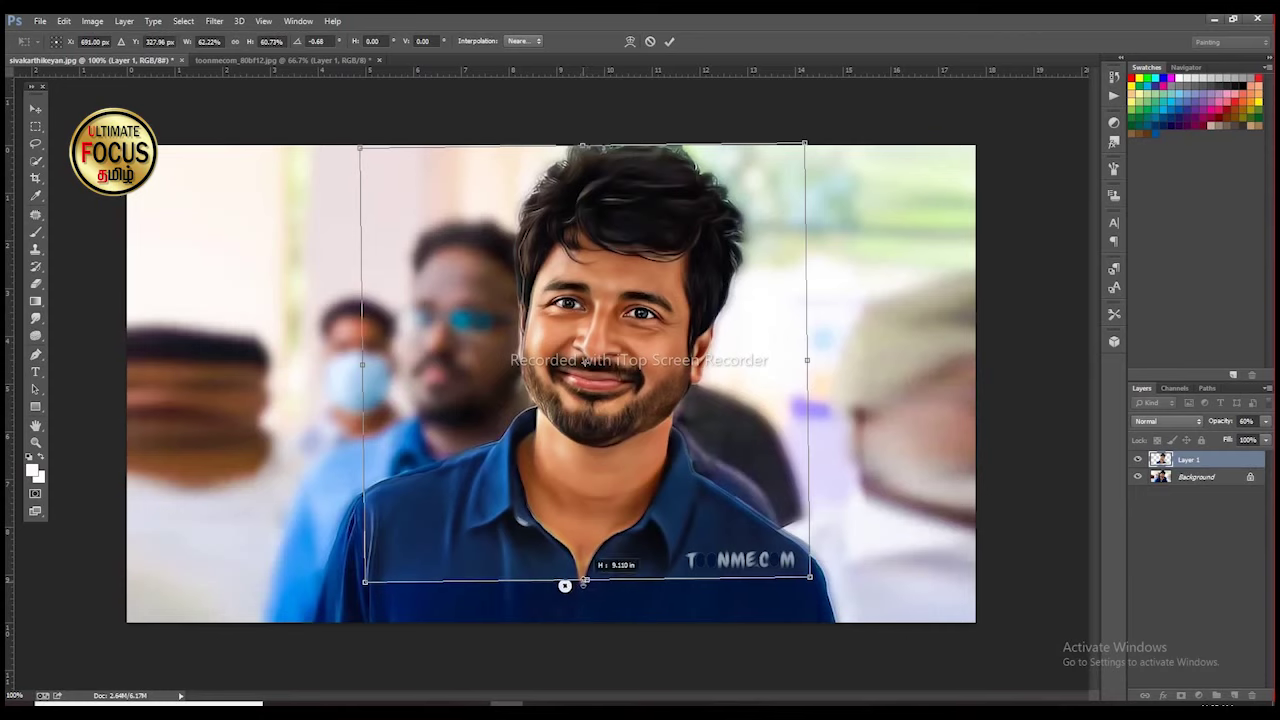
drag(586, 580, 587, 578)
drag(345, 592, 342, 589)
click(669, 41)
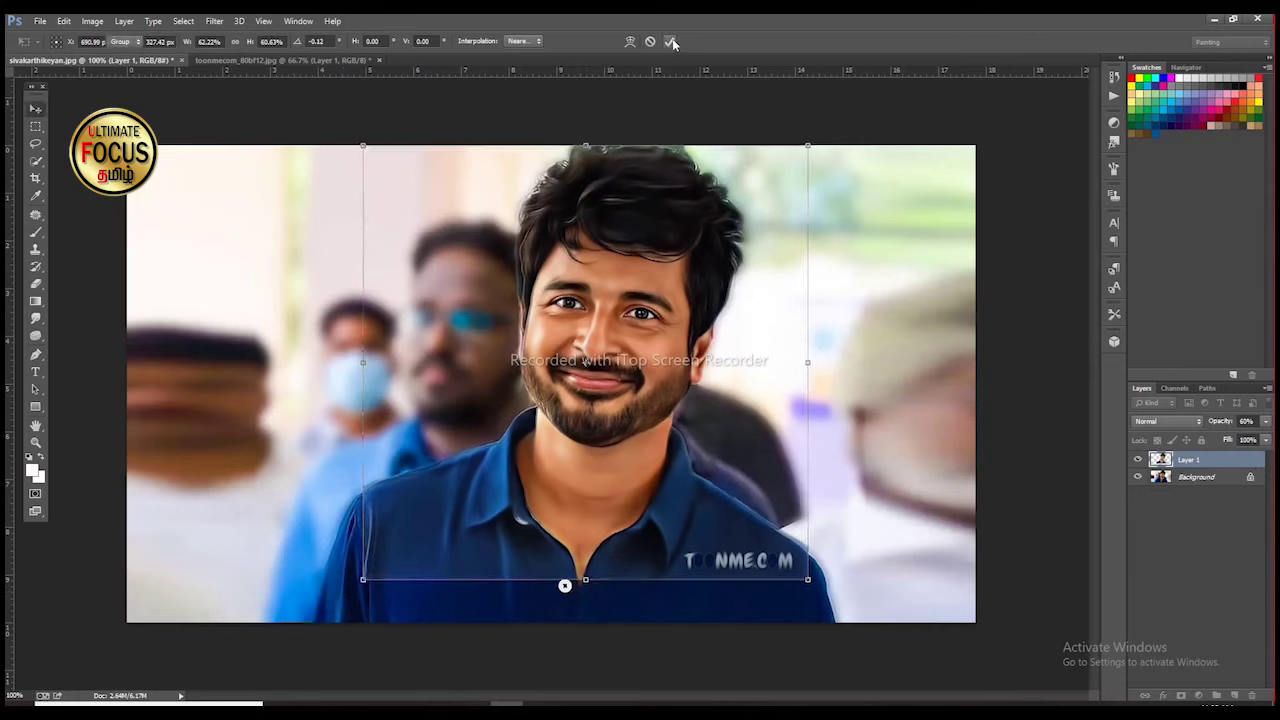
Raise Layer 1's opacity to 100% and deselect the layer
click(1265, 421)
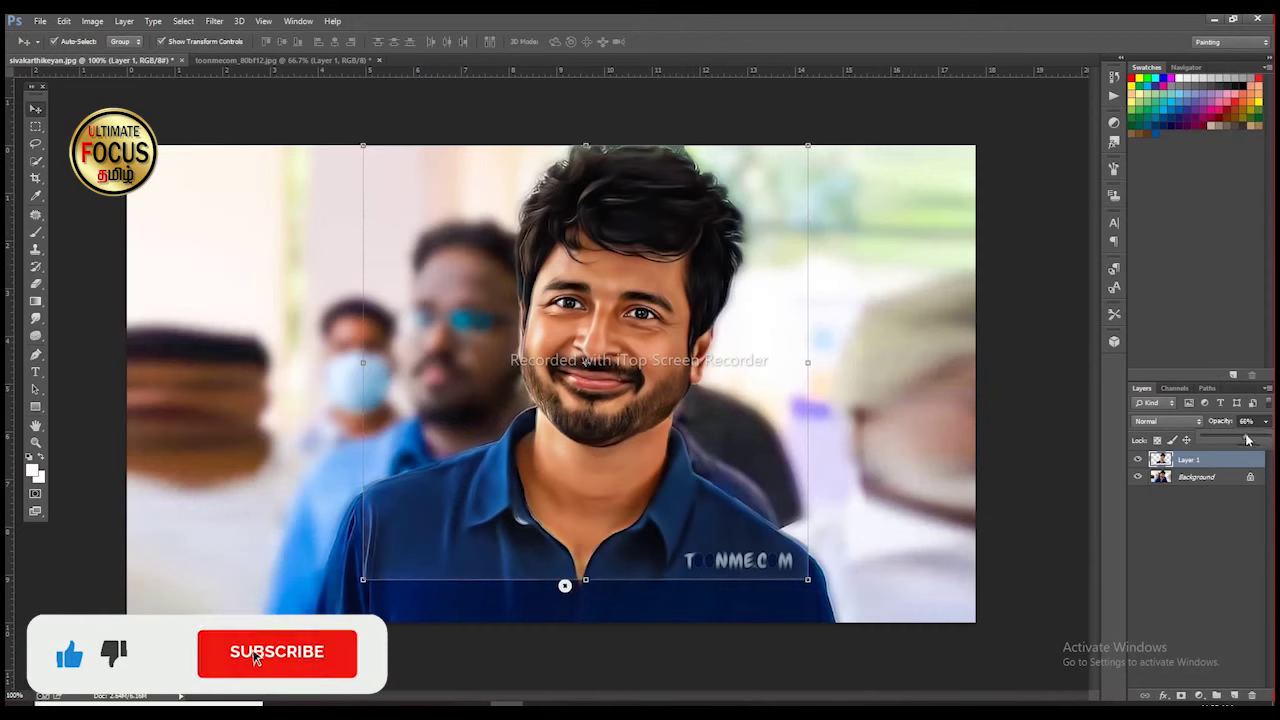
drag(1242, 438, 1268, 438)
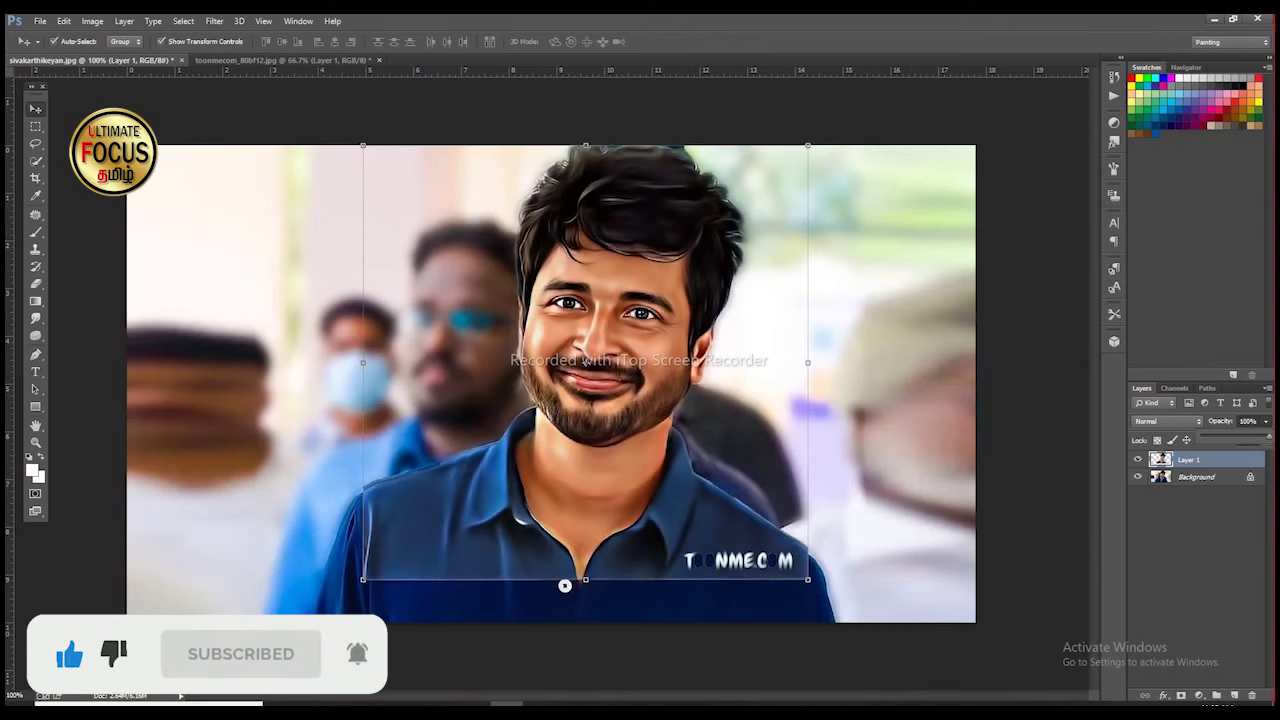
click(1033, 415)
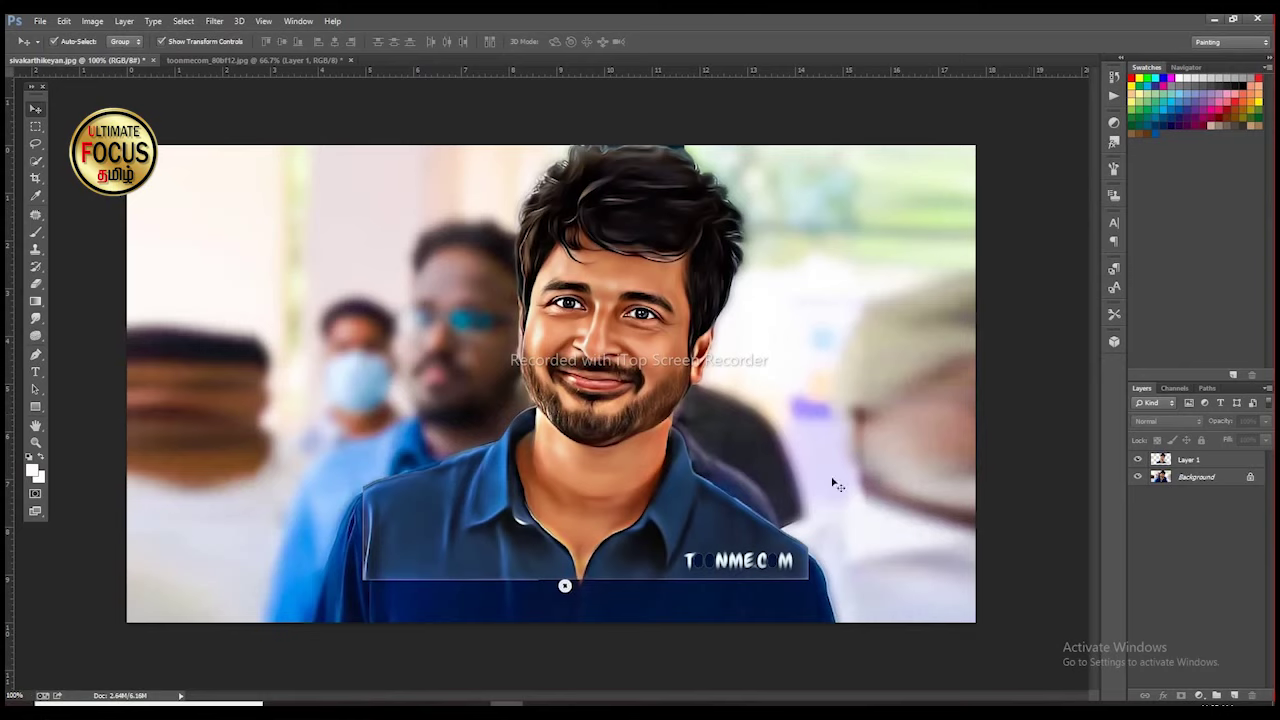
Erase Layer 1's shirt area, including the TOONME.COM watermark and the hard lower edge, with the Eraser at 100% opacity
click(35, 283)
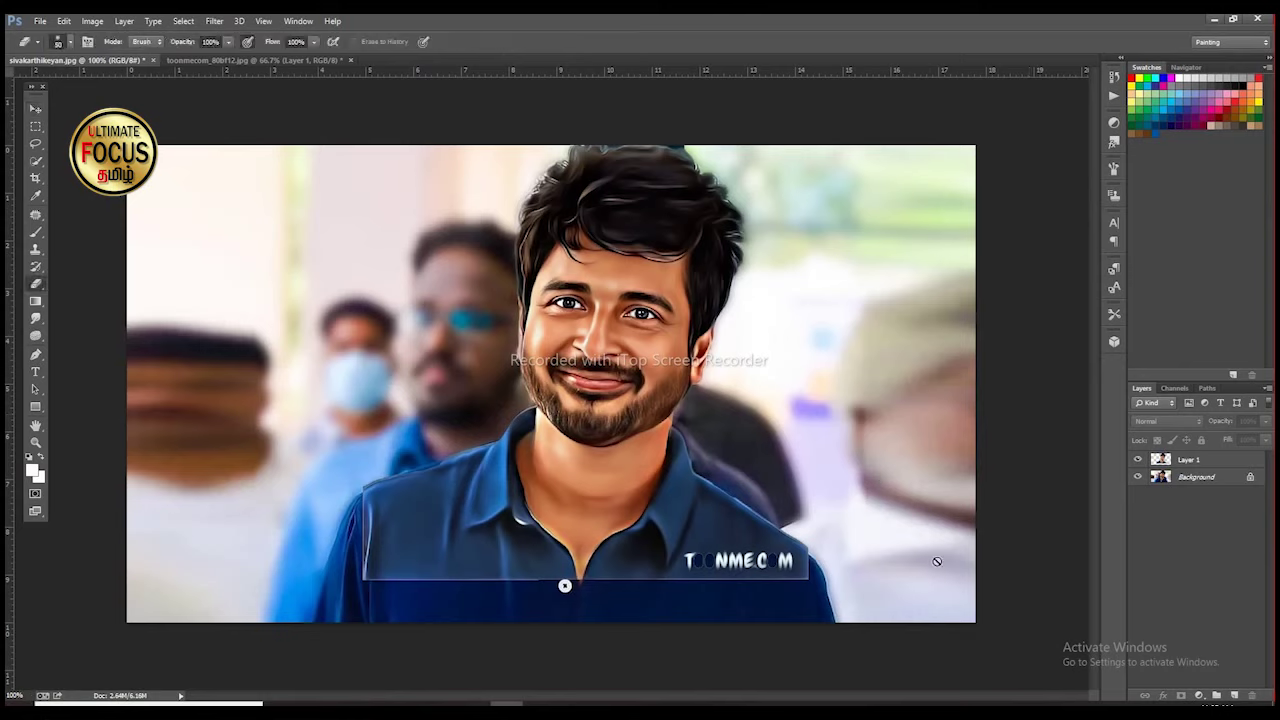
click(1180, 460)
mouse_move(617, 556)
mouse_down()
mouse_move(755, 560)
mouse_move(815, 572)
mouse_move(757, 566)
mouse_move(790, 539)
mouse_move(732, 546)
mouse_move(765, 518)
mouse_move(738, 531)
mouse_move(736, 489)
mouse_move(698, 486)
mouse_move(685, 440)
mouse_move(646, 559)
mouse_move(660, 564)
mouse_move(689, 516)
mouse_move(664, 521)
mouse_move(683, 562)
mouse_up()
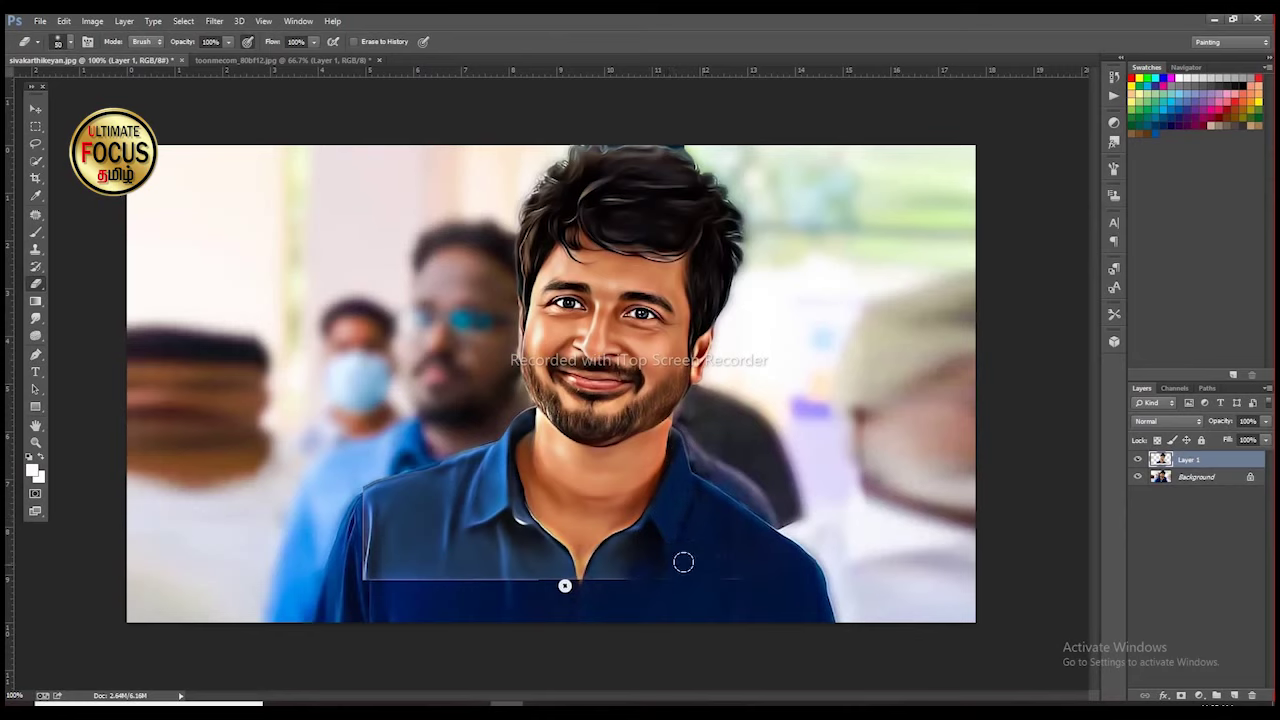
mouse_move(709, 510)
mouse_down()
mouse_move(580, 572)
mouse_move(623, 543)
mouse_move(611, 597)
mouse_move(558, 572)
mouse_move(503, 521)
mouse_move(496, 446)
mouse_move(516, 410)
mouse_move(474, 464)
mouse_move(420, 476)
mouse_move(359, 530)
mouse_move(373, 564)
mouse_move(407, 560)
mouse_move(413, 500)
mouse_move(500, 561)
mouse_move(469, 509)
mouse_up()
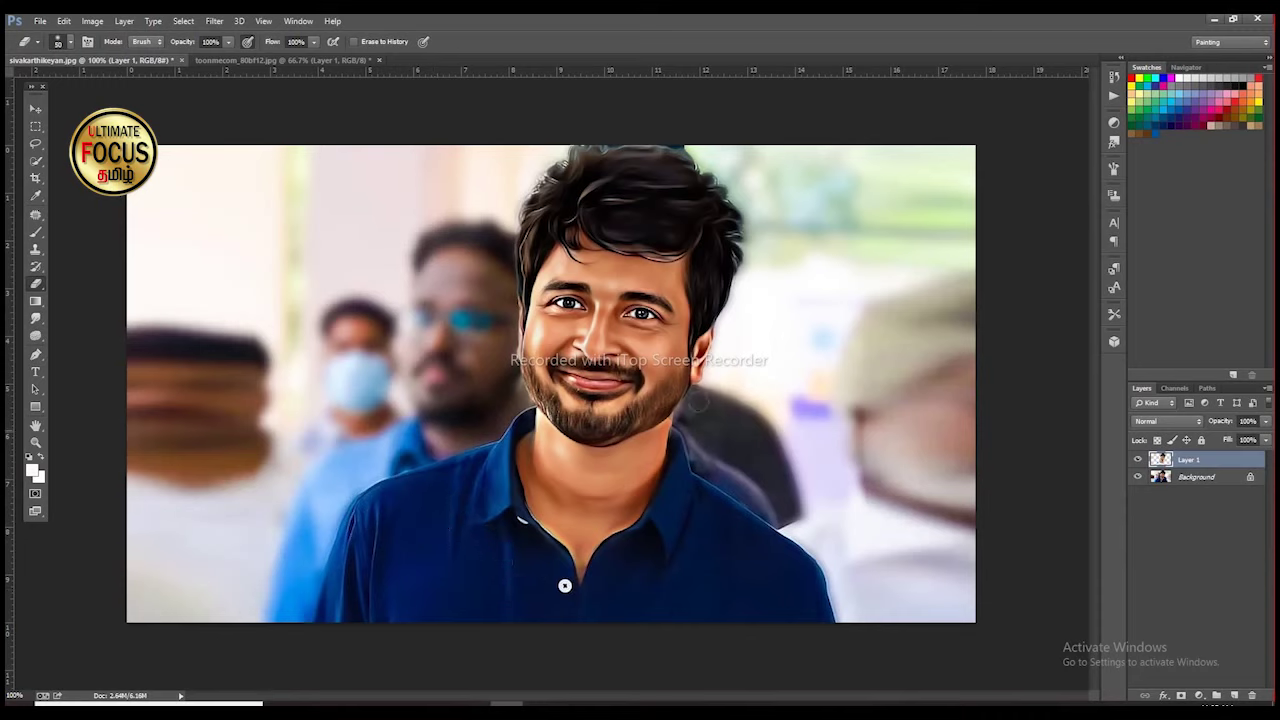
key(v)
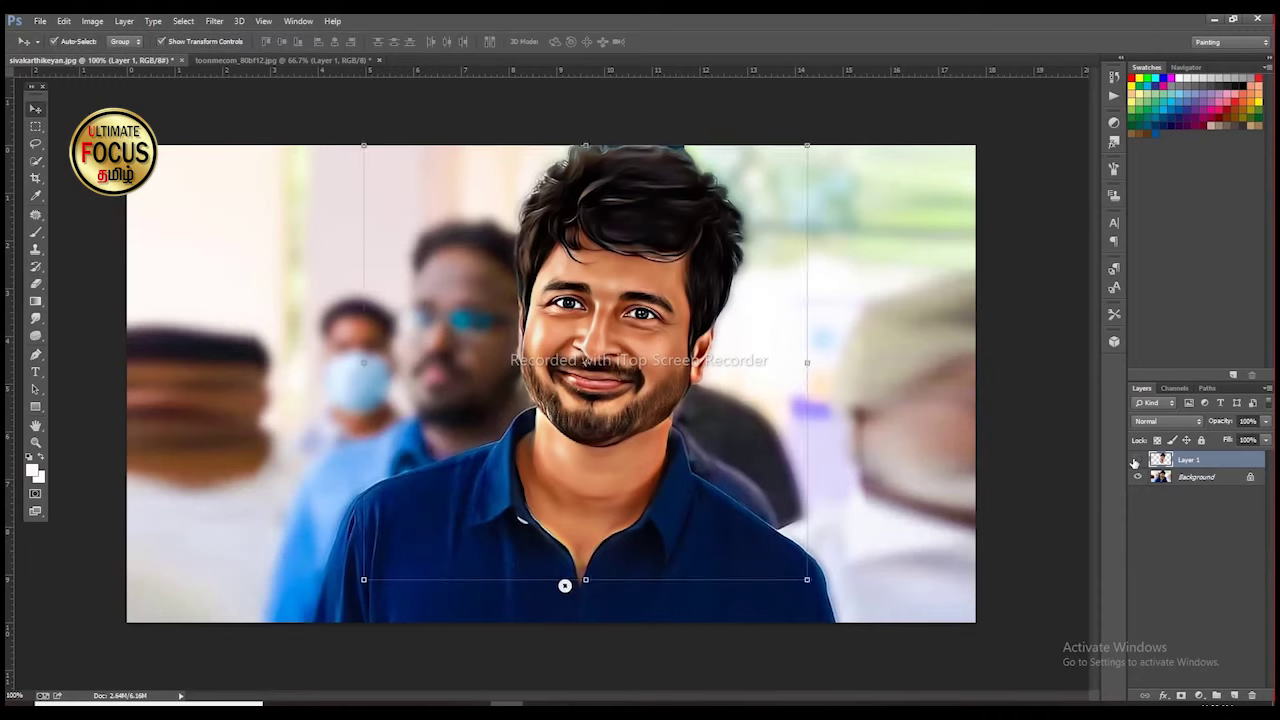
click(1136, 460)
click(1136, 460)
key(ctrl+minus)
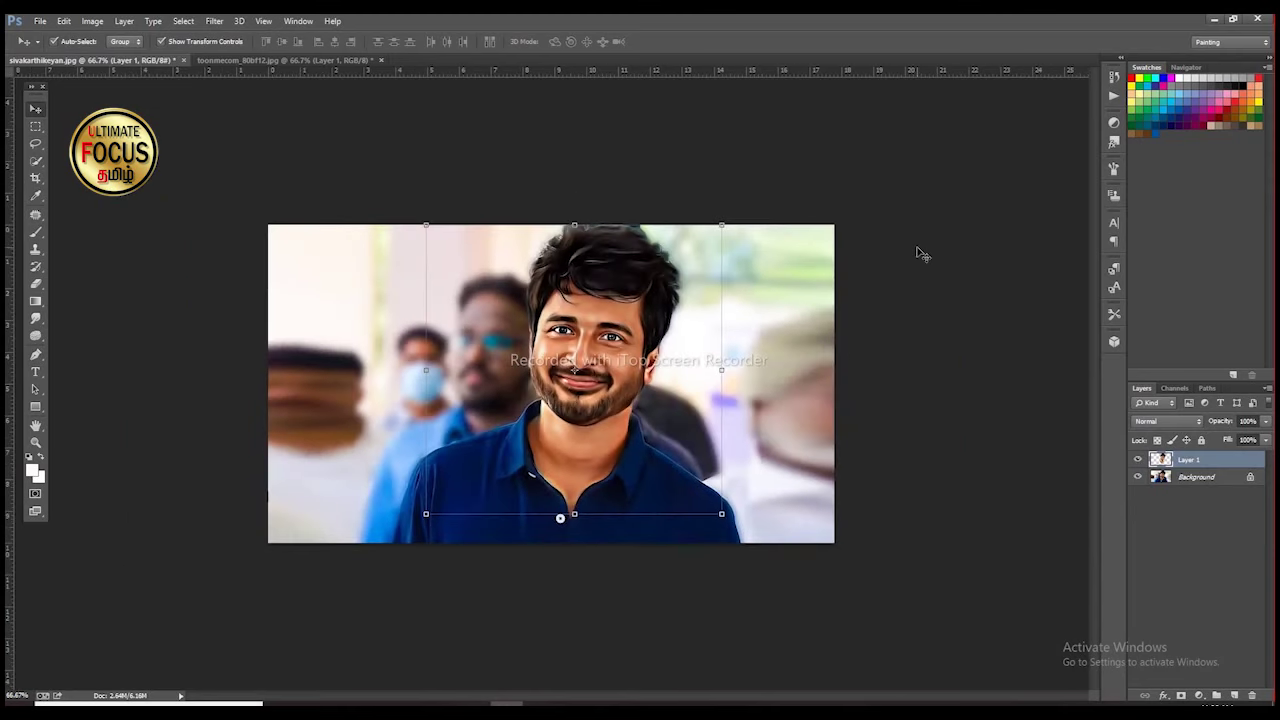
click(902, 192)
With the Background layer selected, trace a Pen path from the shirt's lower left up the shoulder, around the hair and down to the right jaw
click(1175, 480)
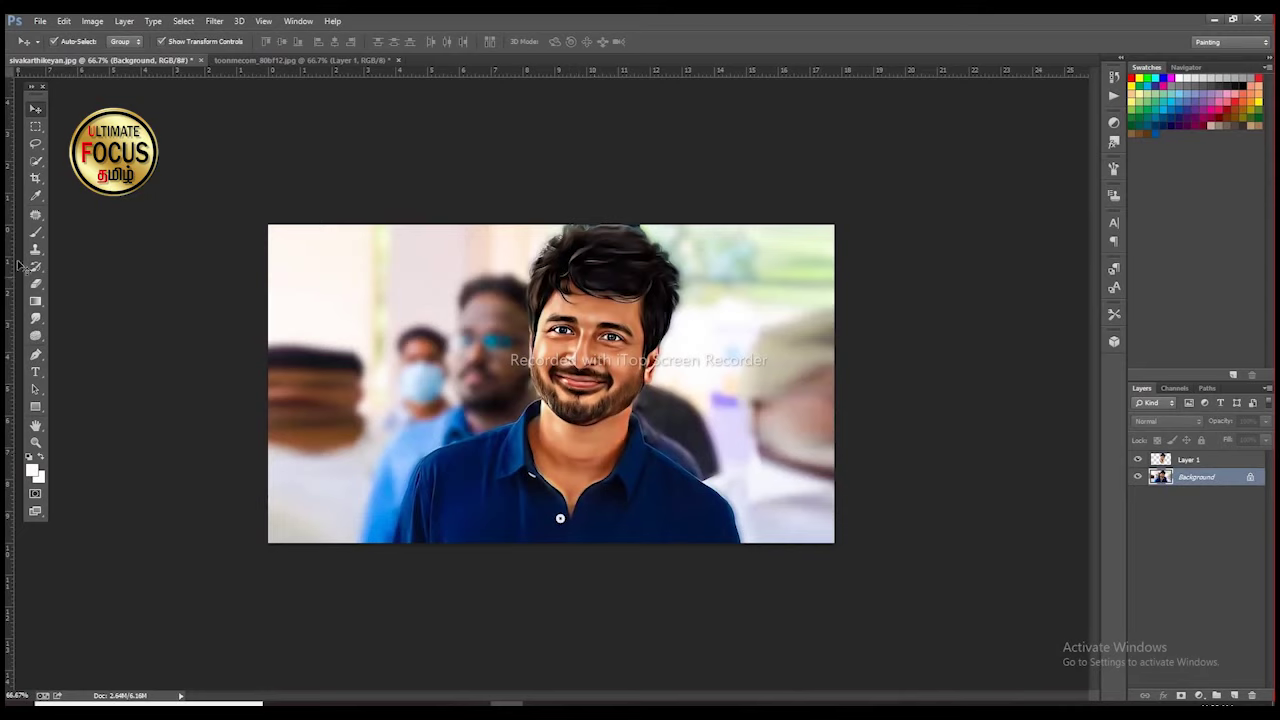
click(37, 355)
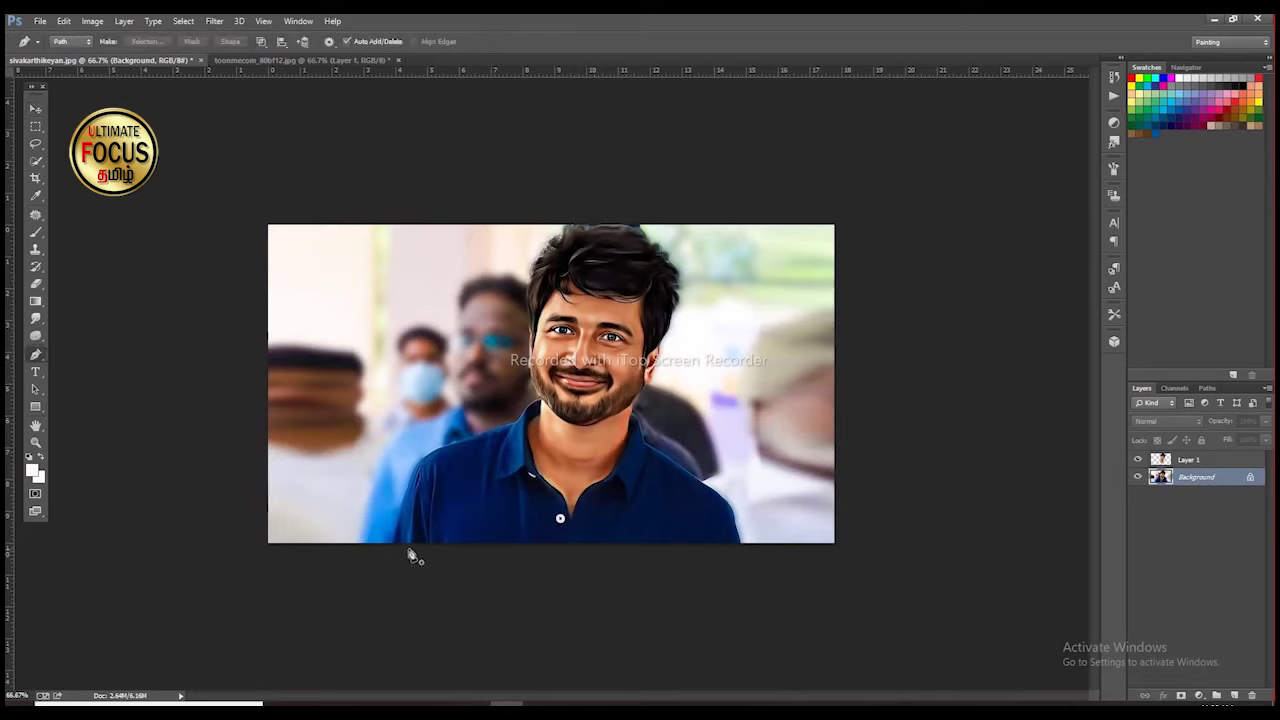
key(ctrl+plus)
key(ctrl+plus)
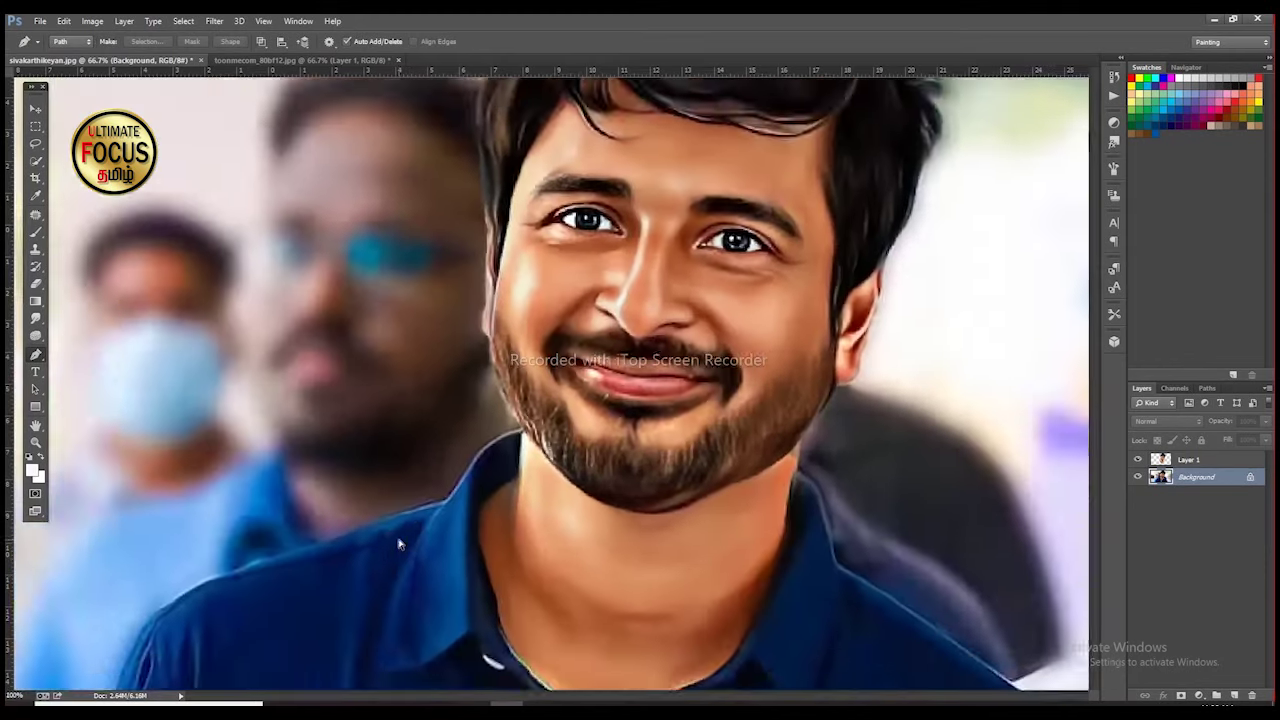
key(ctrl+plus)
drag(220, 640, 492, 358)
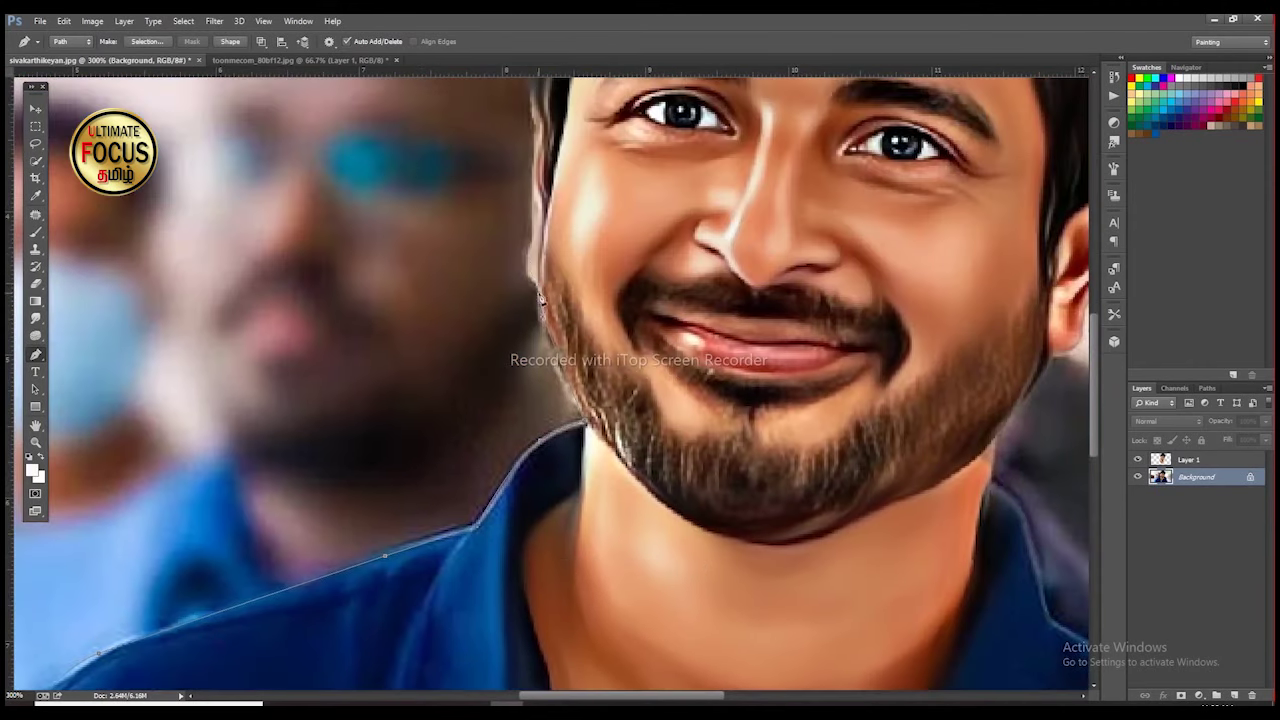
scroll(540, 153, up, 5)
drag(451, 442, 431, 463)
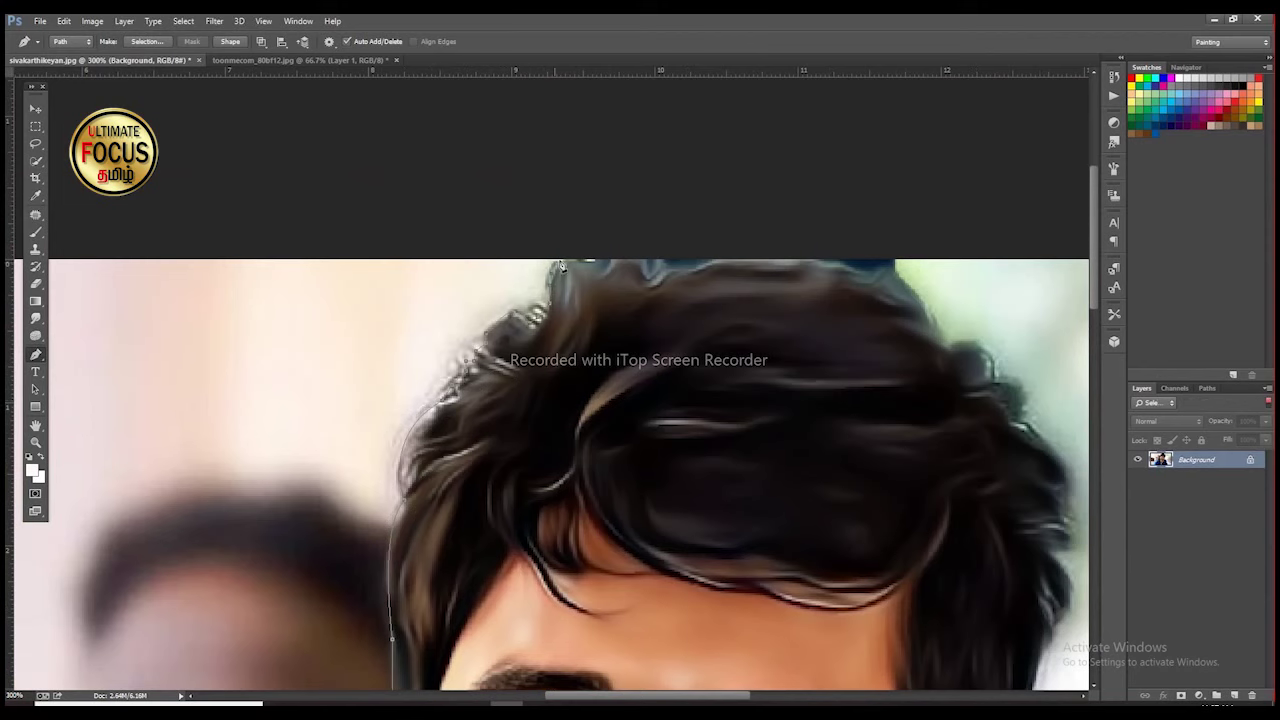
mouse_move(561, 266)
mouse_down()
mouse_move(663, 284)
mouse_move(753, 269)
mouse_move(888, 280)
mouse_move(923, 312)
mouse_move(722, 263)
mouse_move(803, 319)
mouse_move(855, 441)
mouse_move(847, 347)
mouse_move(835, 379)
mouse_move(851, 427)
mouse_move(827, 474)
mouse_move(801, 372)
mouse_move(777, 403)
mouse_move(737, 550)
mouse_up()
scroll(827, 475, down, 3)
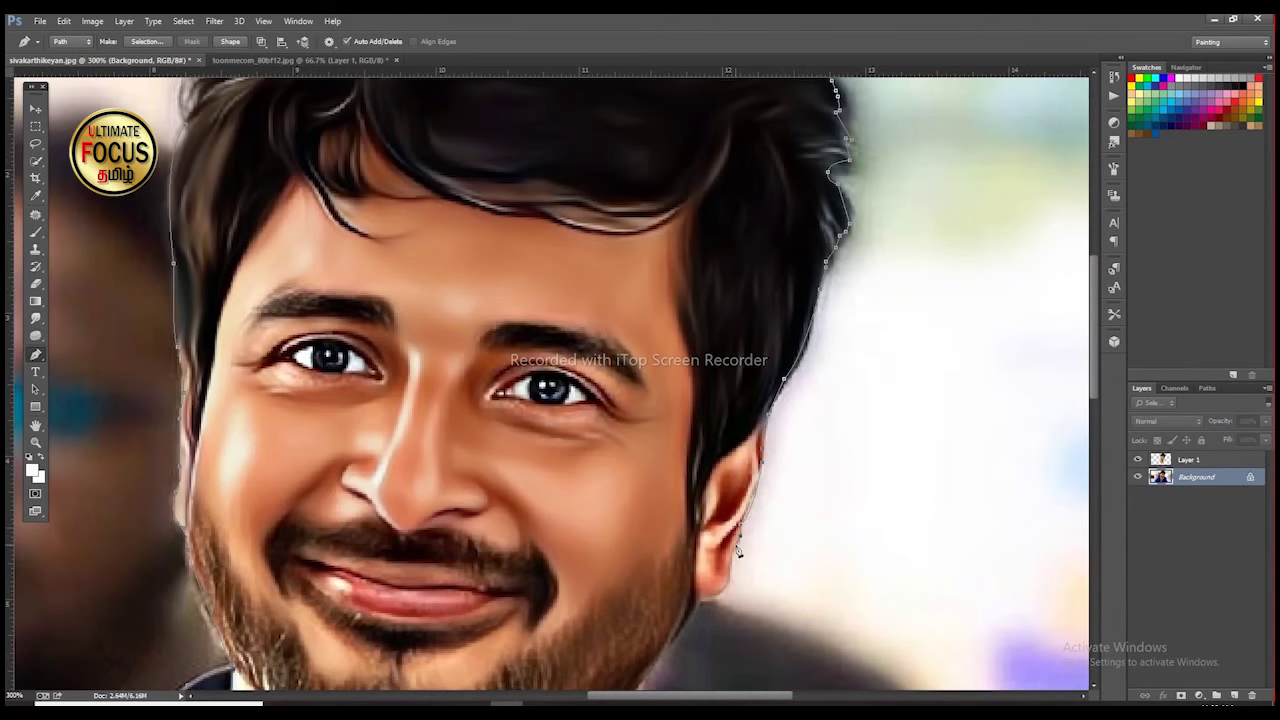
scroll(707, 605, down, 3)
mouse_move(707, 605)
mouse_down()
mouse_move(748, 458)
mouse_move(693, 495)
mouse_up()
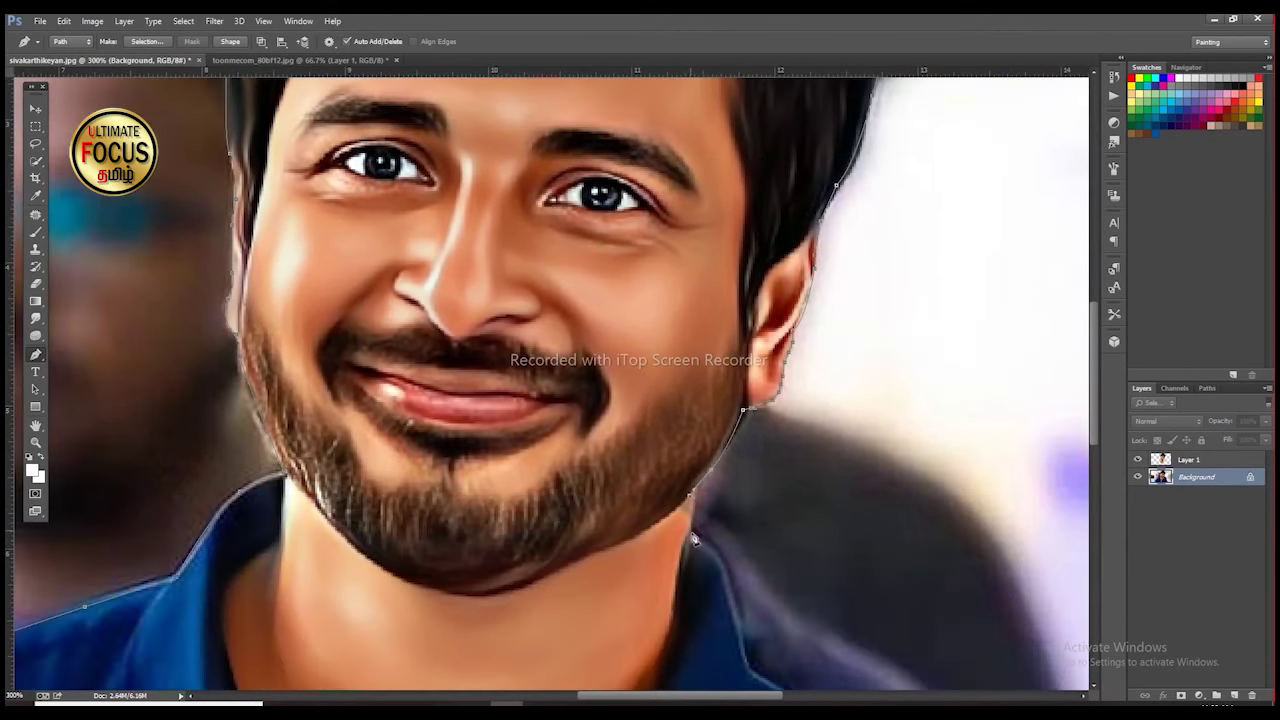
Continue the Pen path down the right collar and shoulder and close it along the picture's bottom edge
scroll(693, 540, down, 3)
drag(646, 400, 663, 586)
scroll(663, 586, down, 3)
click(763, 447)
click(865, 533)
click(895, 572)
click(893, 662)
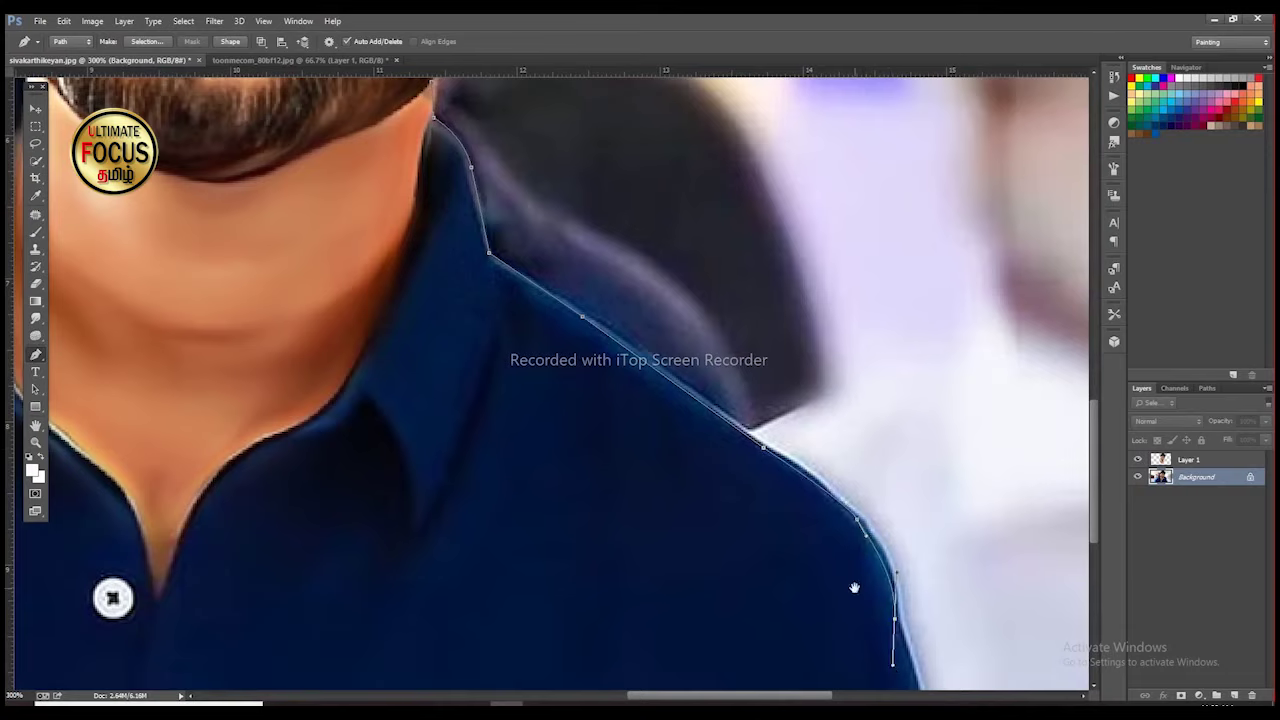
scroll(854, 588, down, 4)
scroll(989, 500, left, 6)
click(77, 506)
Turn the path into a new anti-aliased selection with a 0 px feather and copy the figure onto its own layer
right_click(302, 295)
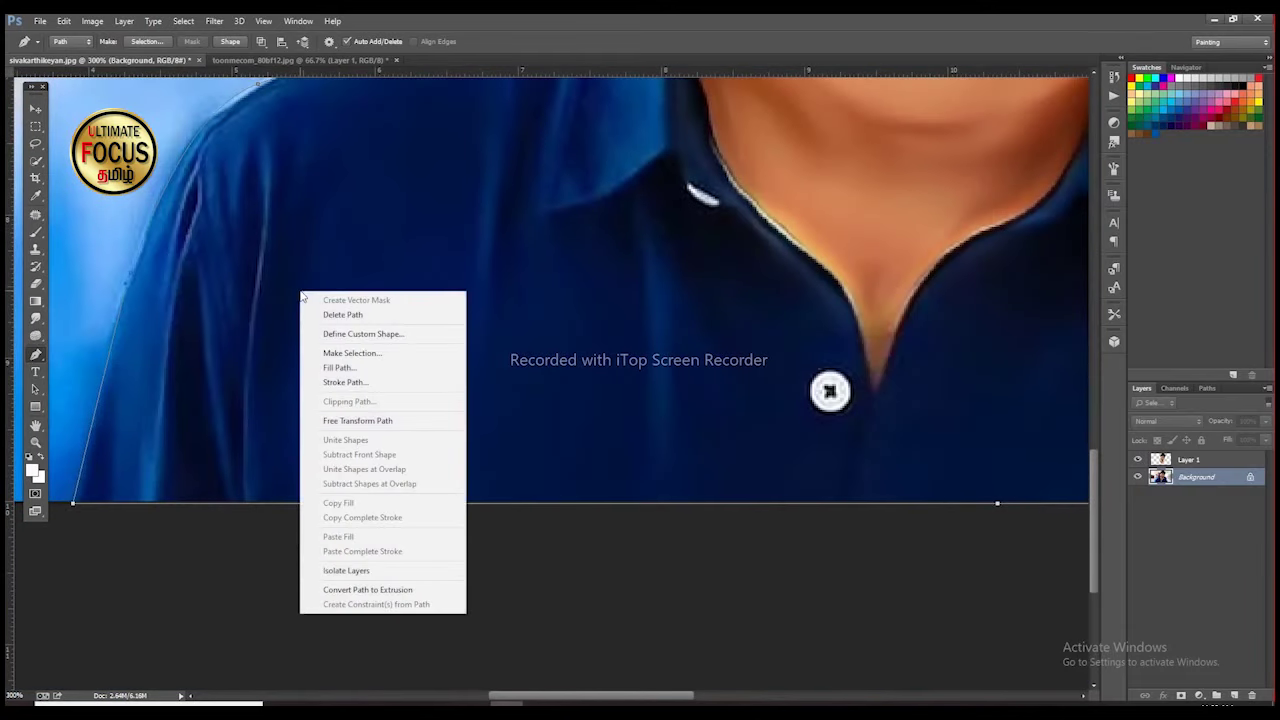
click(355, 352)
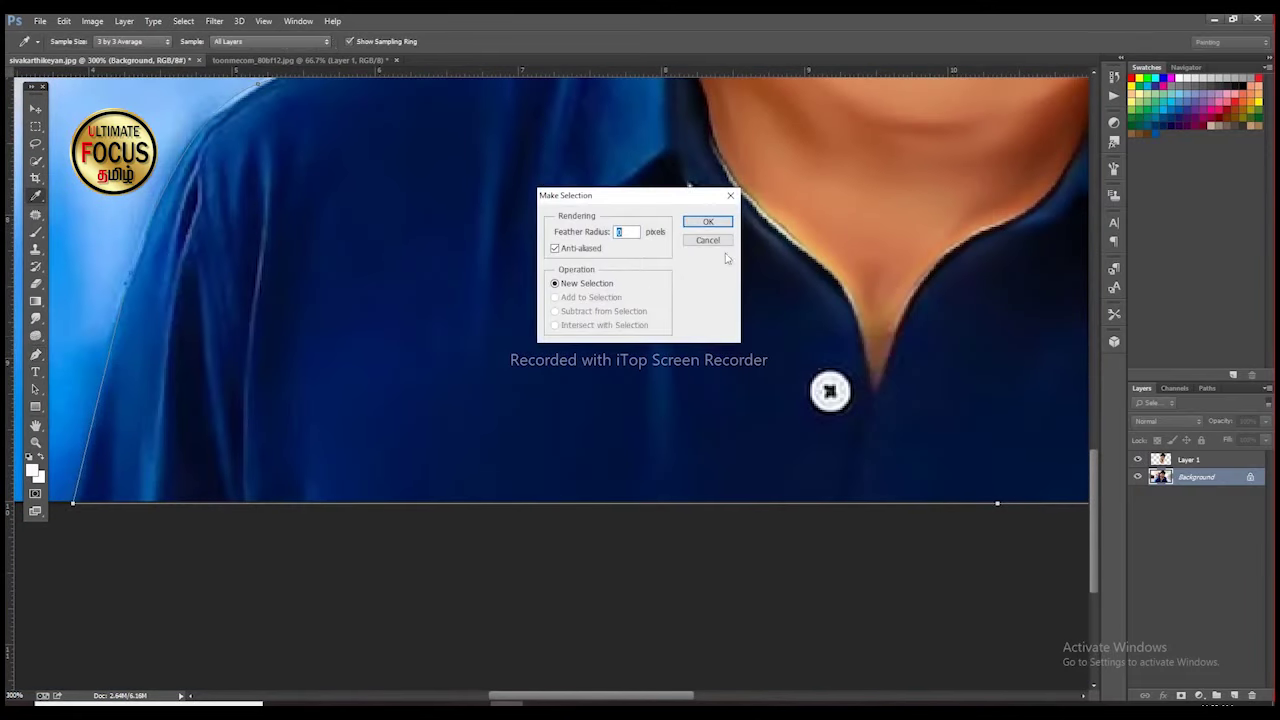
click(708, 222)
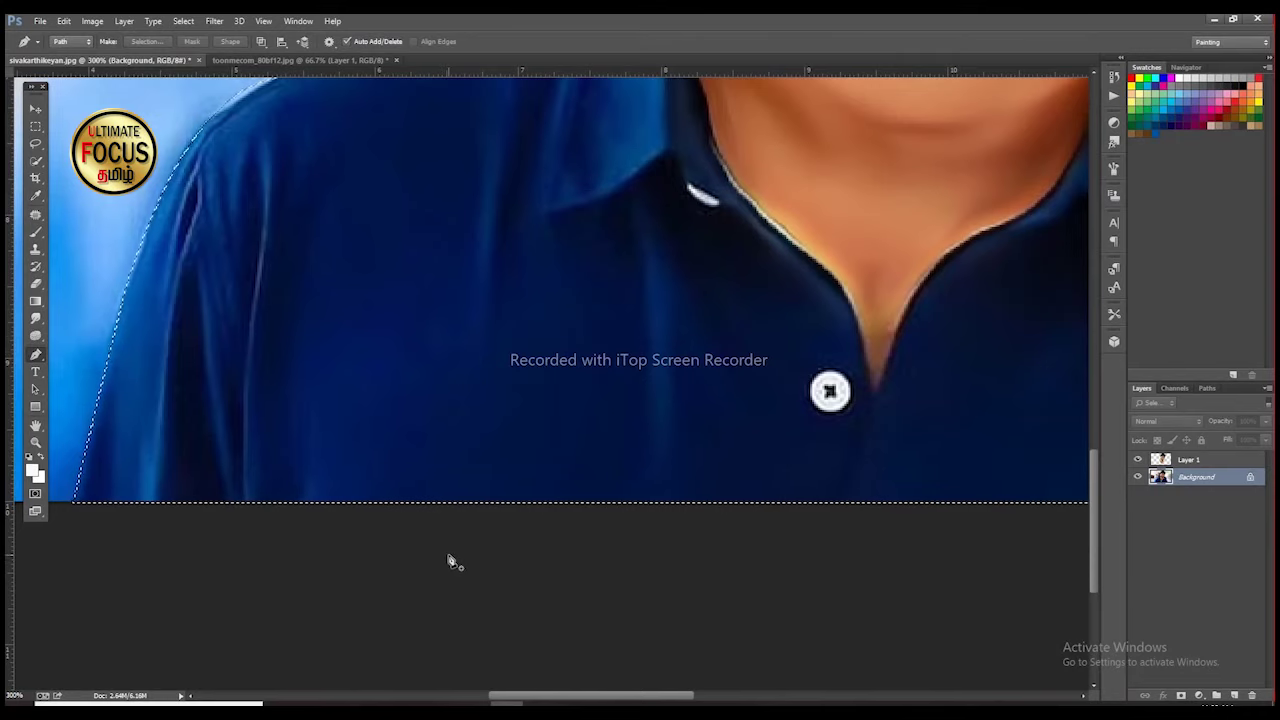
key(ctrl+j)
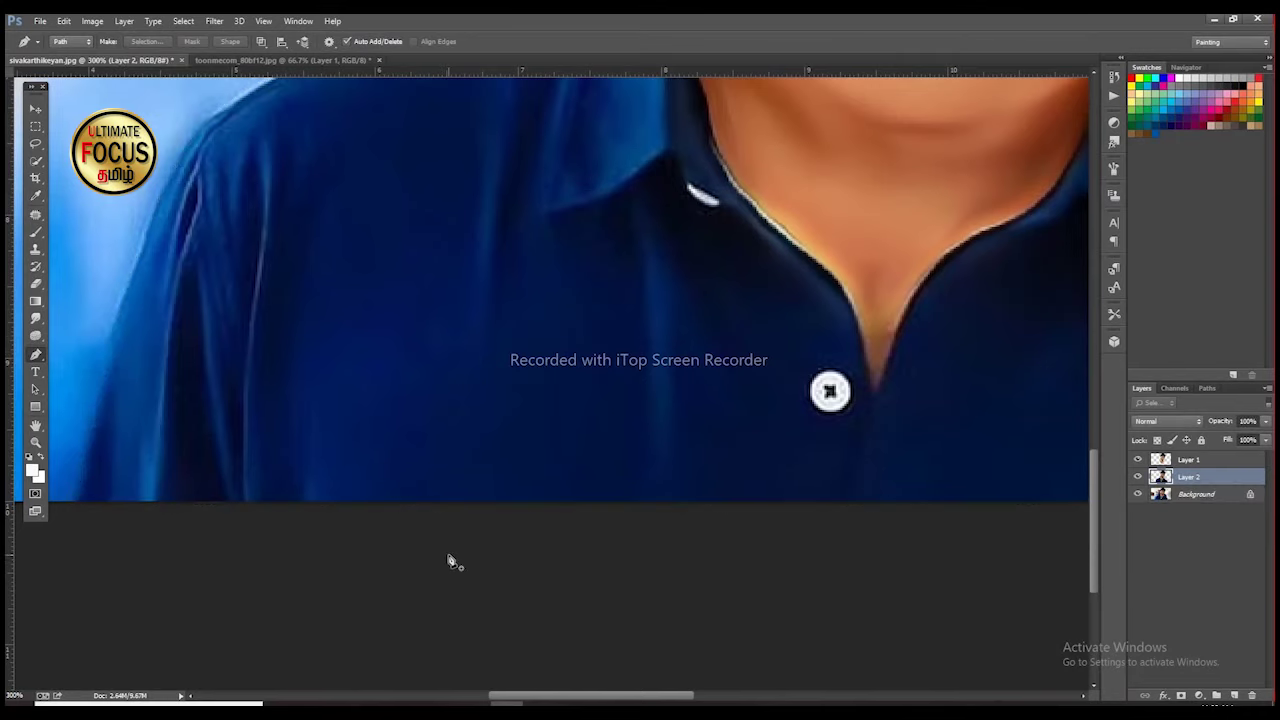
Toggle the visibility of Layer 2 and the Background layer to check the cut-out figure
key(ctrl+minus)
key(ctrl+minus)
key(ctrl+minus)
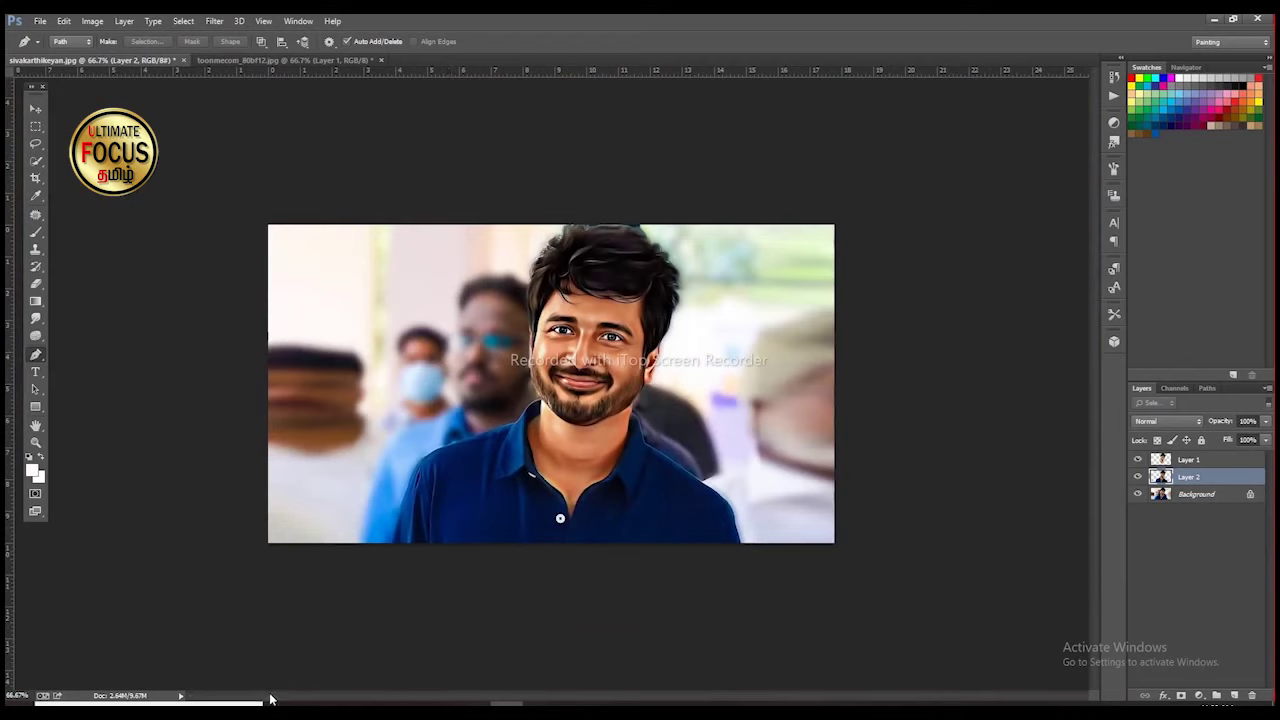
click(1137, 480)
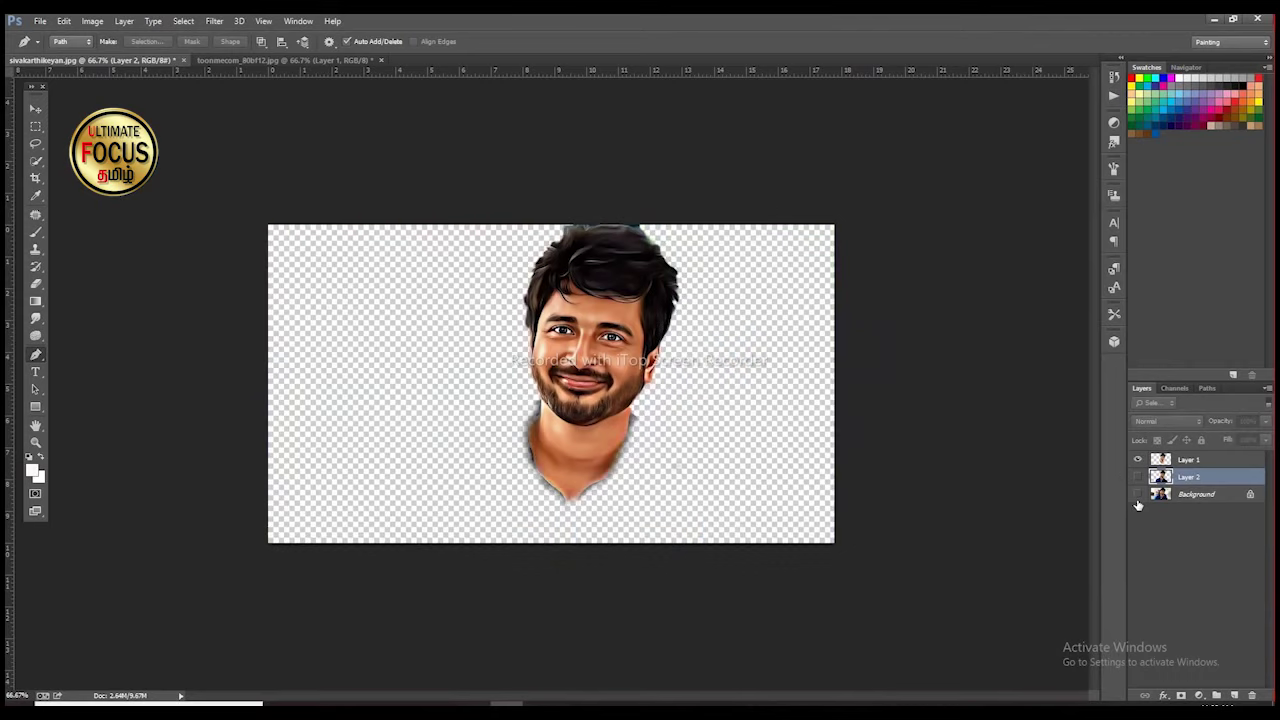
click(1137, 500)
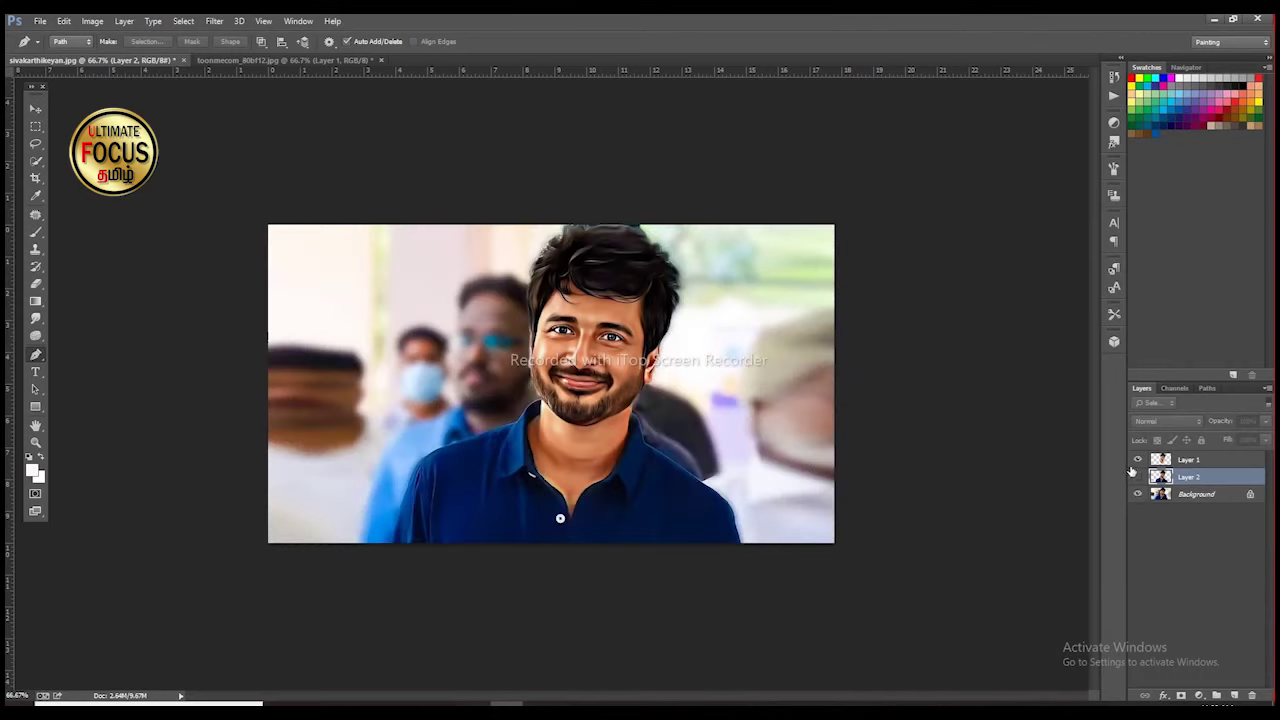
click(1138, 479)
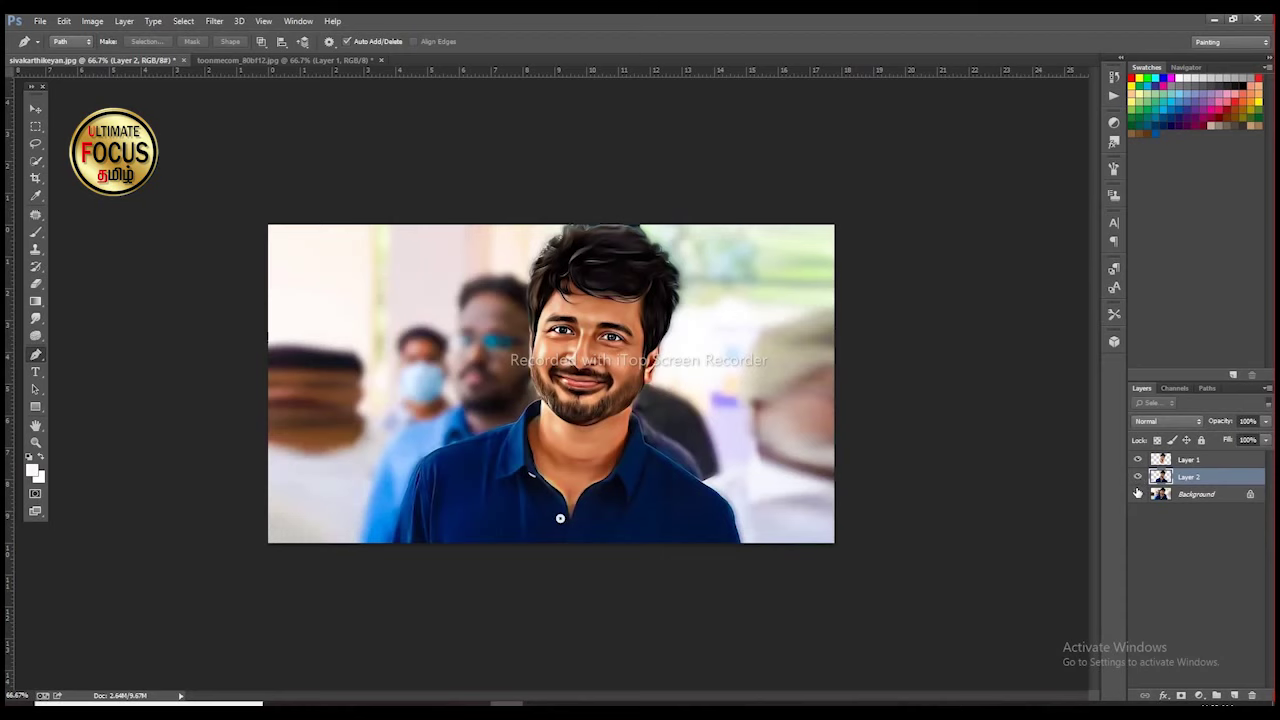
click(1137, 493)
click(1137, 493)
Add a new layer above the Background layer and paint it entirely blue with the 600 px Brush
click(1193, 496)
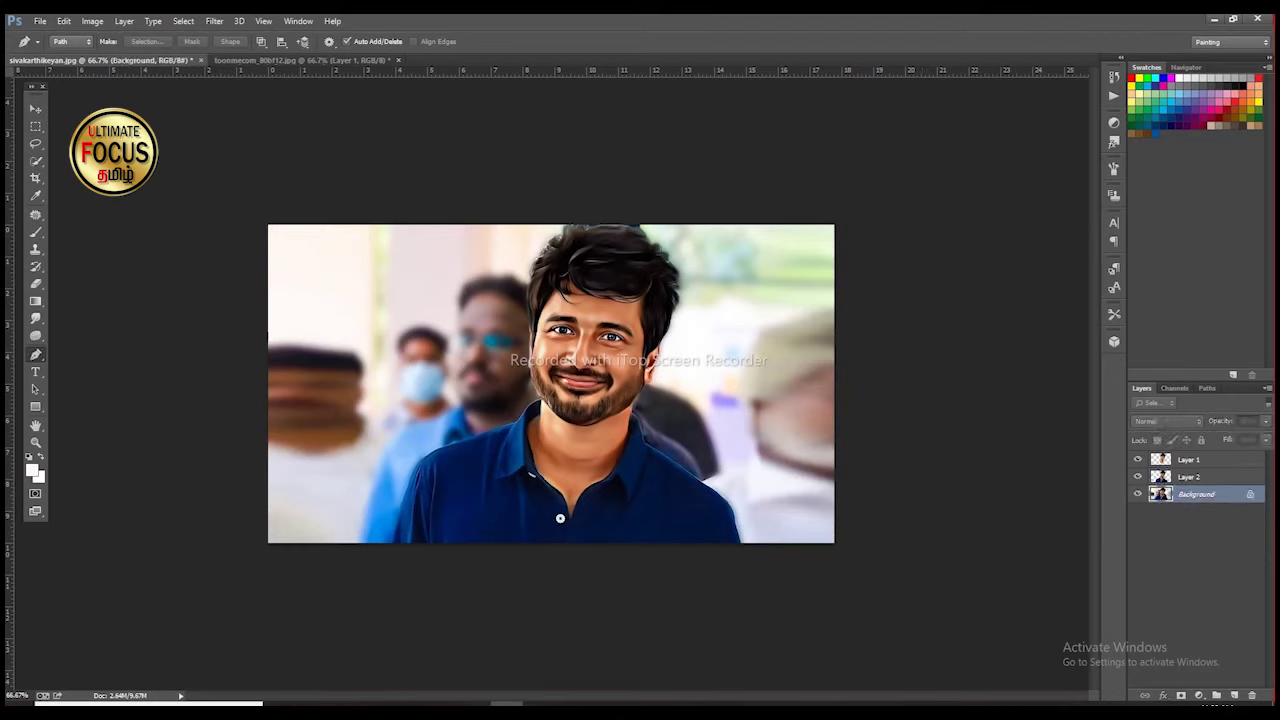
click(1234, 695)
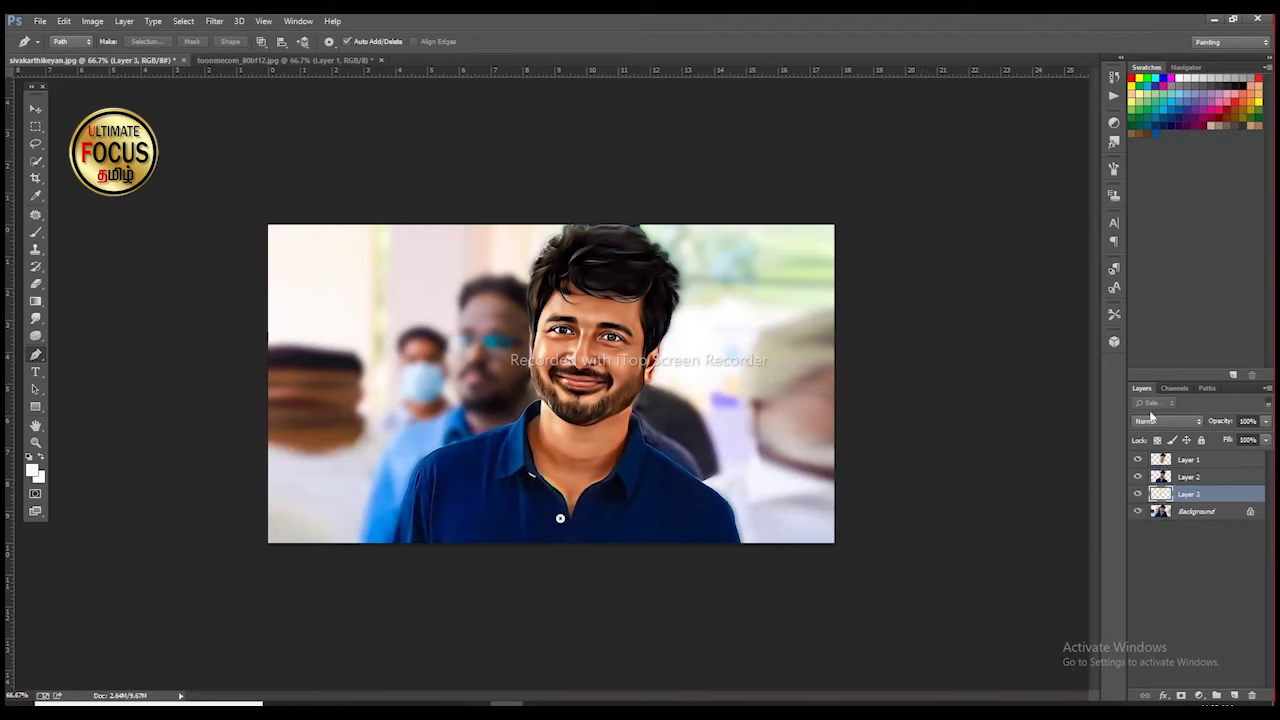
click(35, 231)
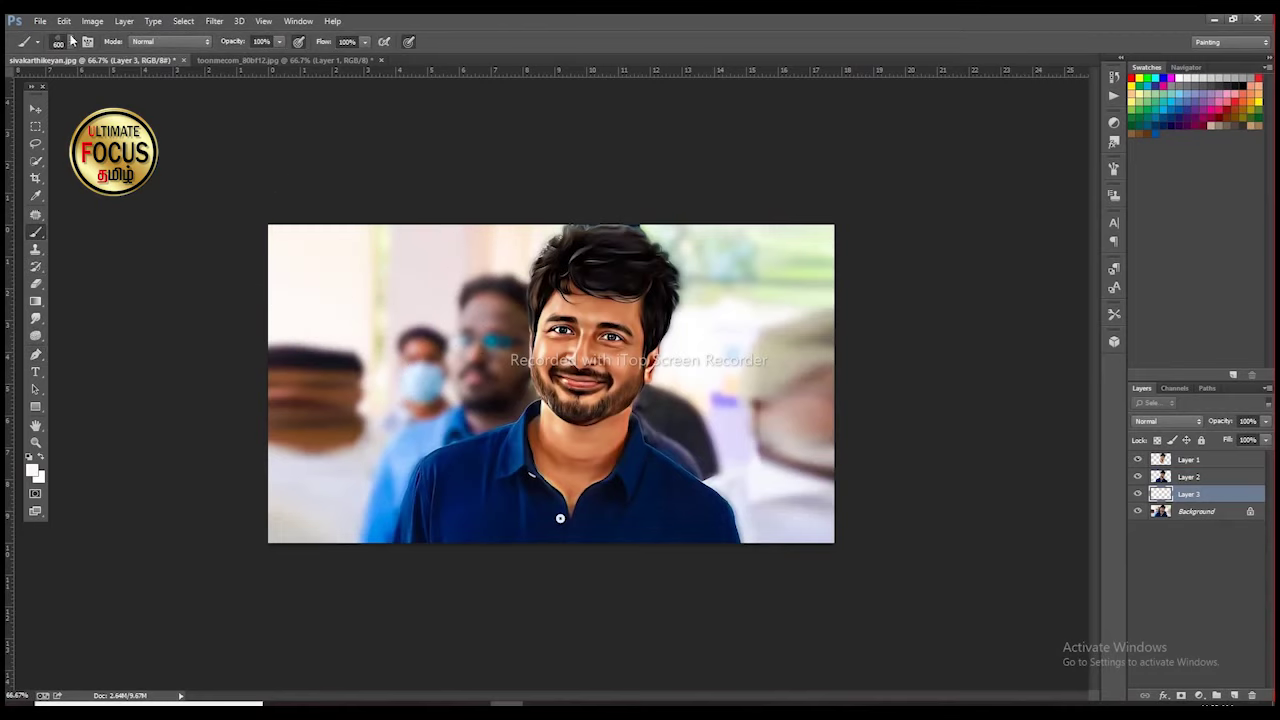
click(1162, 125)
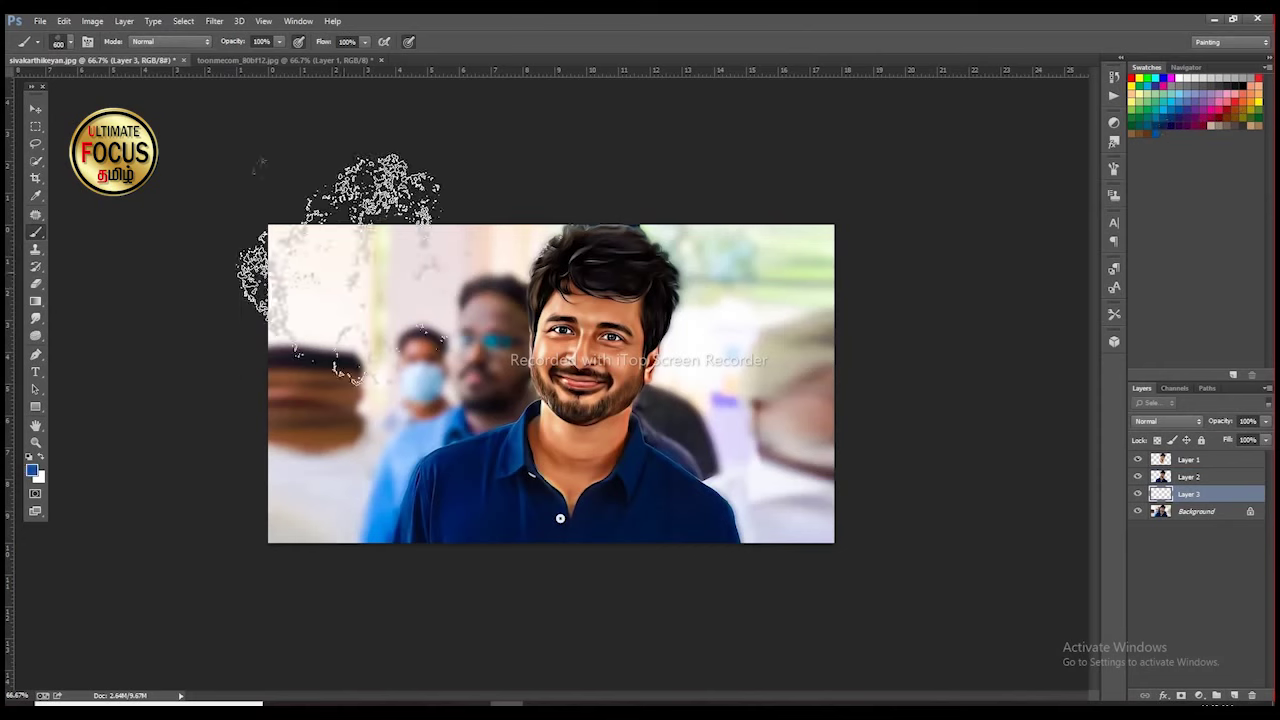
mouse_move(343, 229)
mouse_down()
mouse_move(794, 186)
mouse_move(165, 400)
mouse_move(357, 580)
mouse_move(86, 371)
mouse_up()
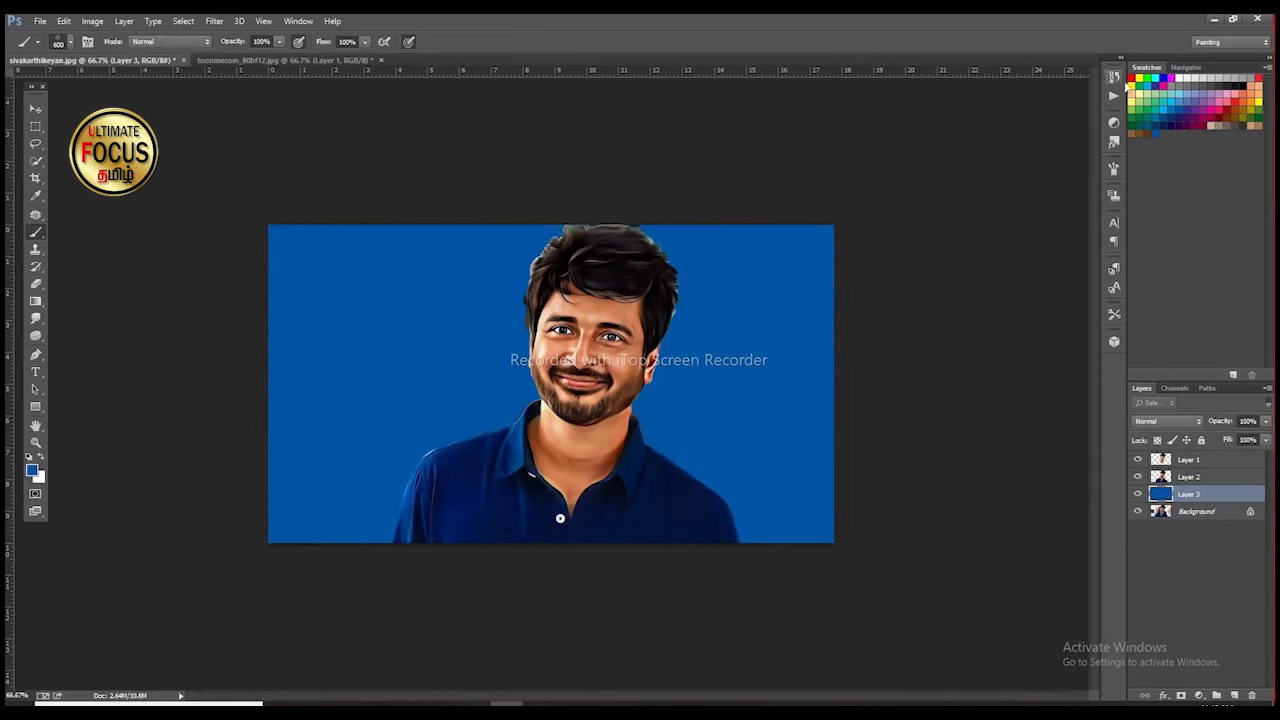
Choose a textured splatter brush tip and paint a green splash behind the figure on Layer 3 at 900 px
click(66, 42)
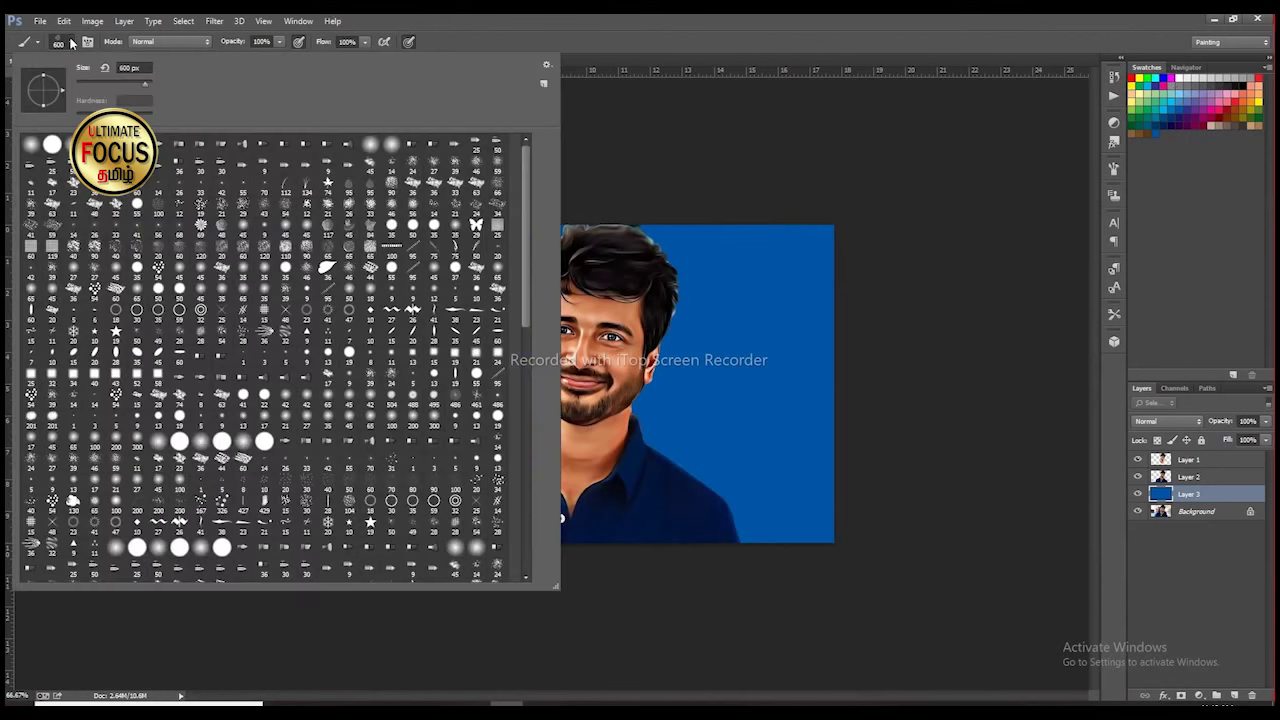
scroll(86, 477, down, 5)
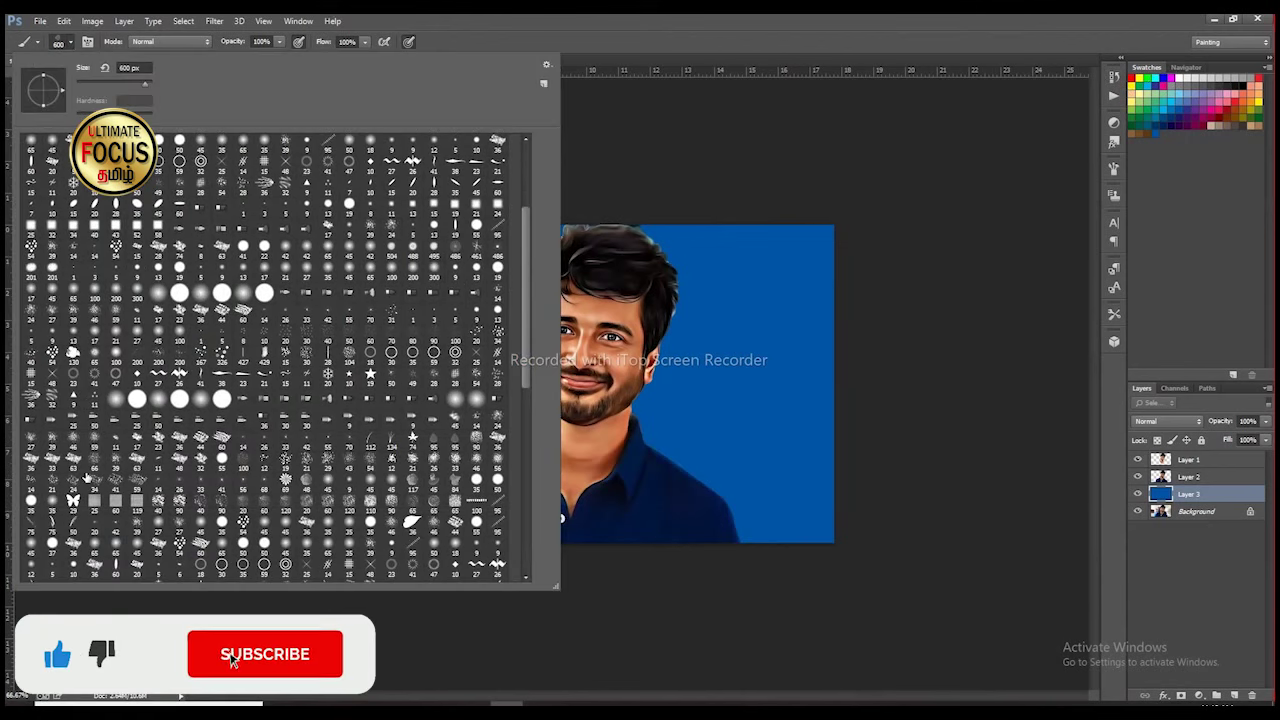
scroll(87, 480, down, 5)
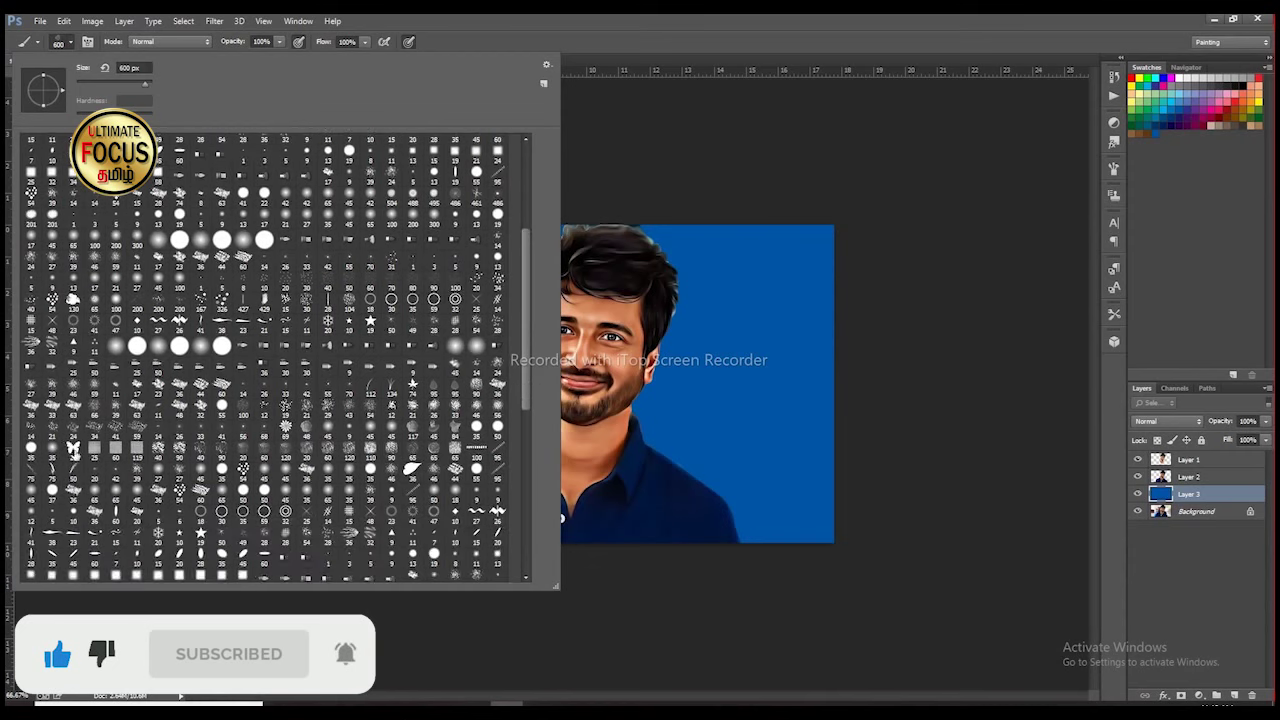
scroll(90, 486, down, 7)
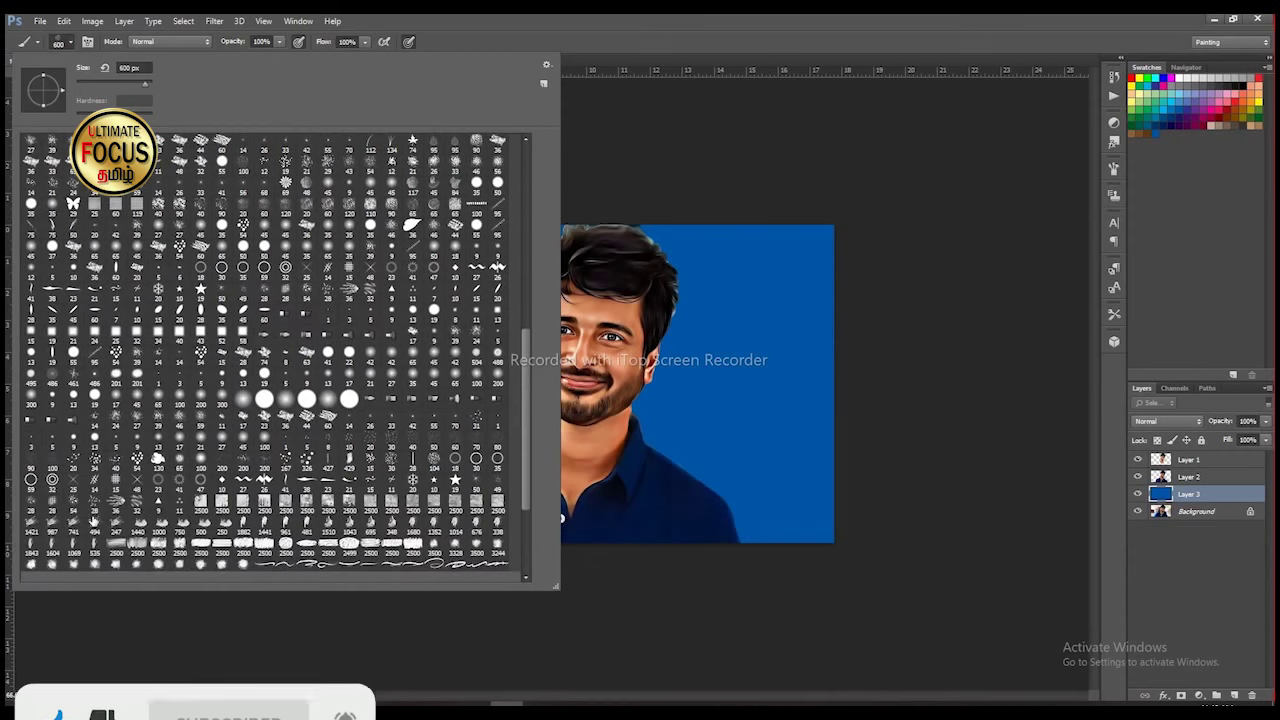
scroll(118, 514, down, 2)
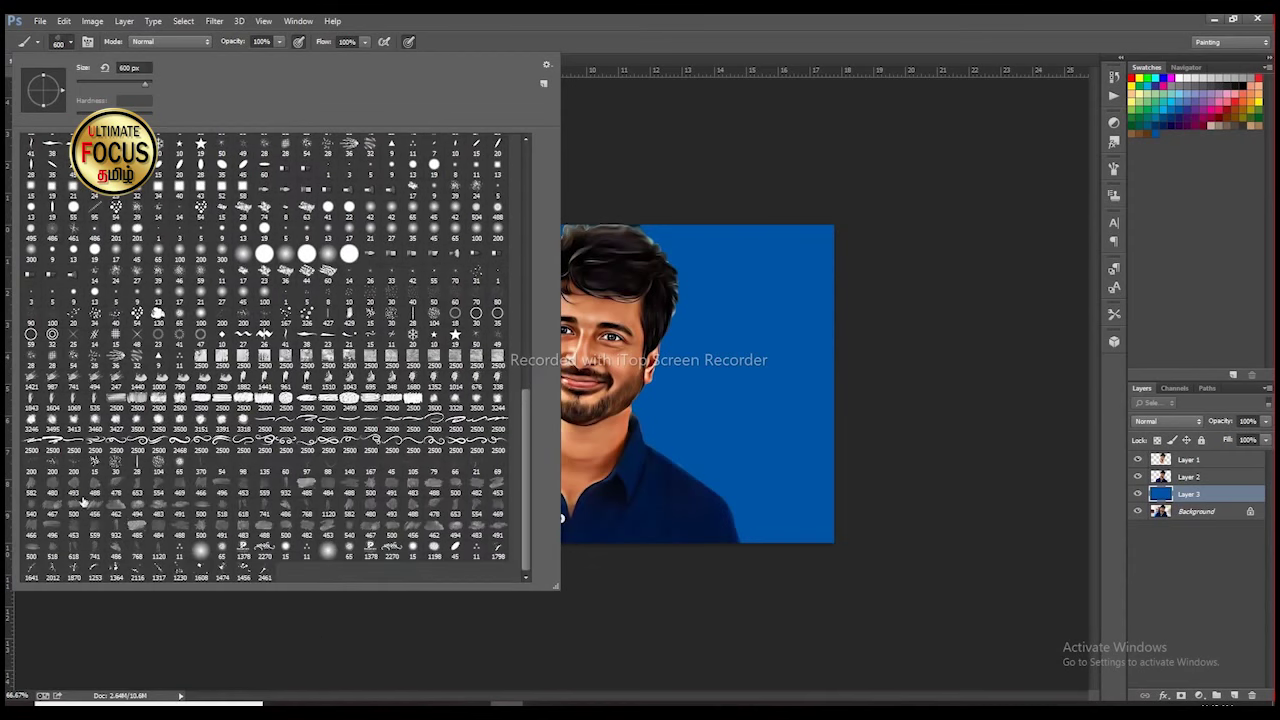
click(52, 490)
click(52, 550)
click(805, 26)
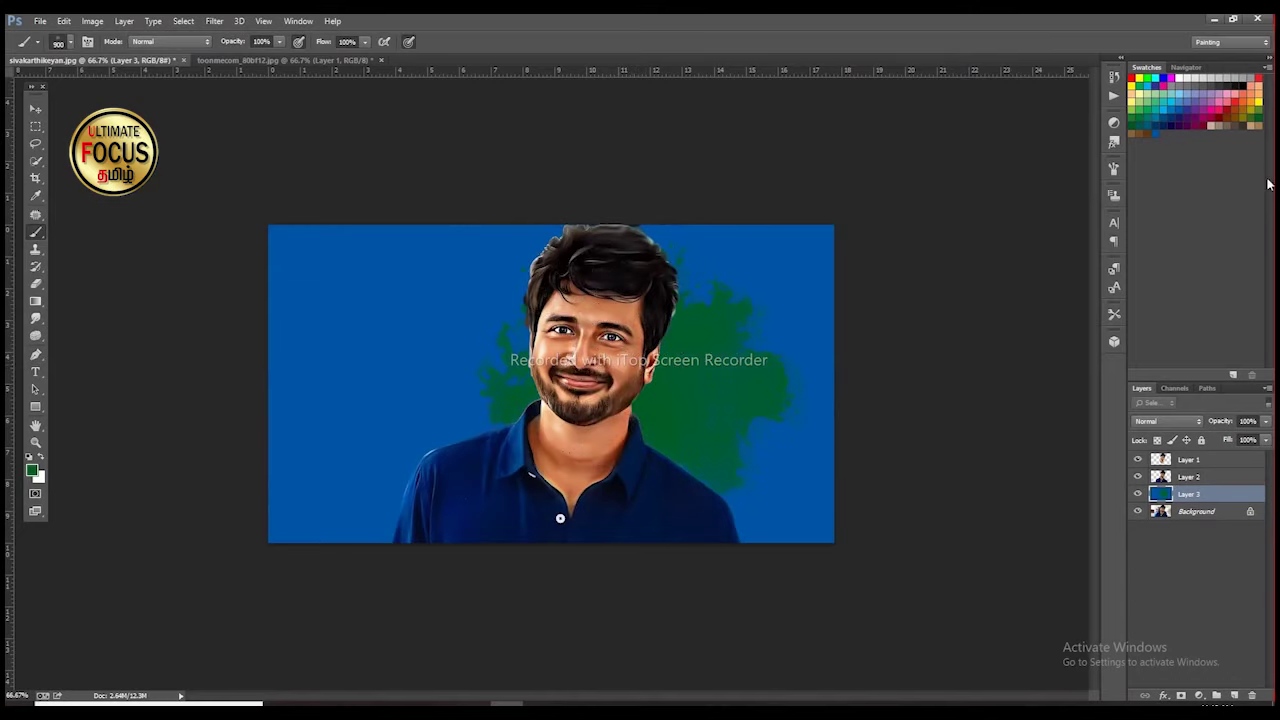
Paint yellow splashes on Layer 3 beside both of the figure's shoulders with the splatter brush at 400 px
click(1258, 98)
drag(422, 400, 422, 400)
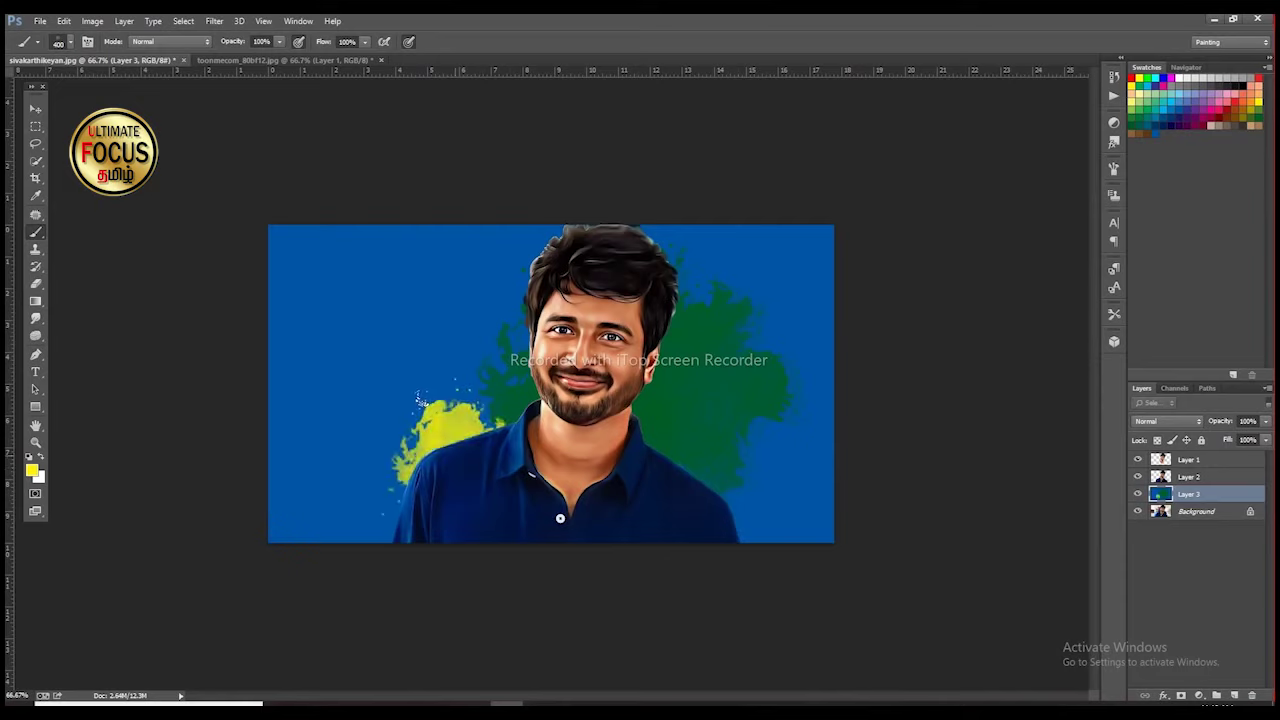
drag(680, 403, 681, 404)
Paint a red splash in the image's upper right, a pink one in the upper left and green at the lower left on Layer 3
click(1238, 95)
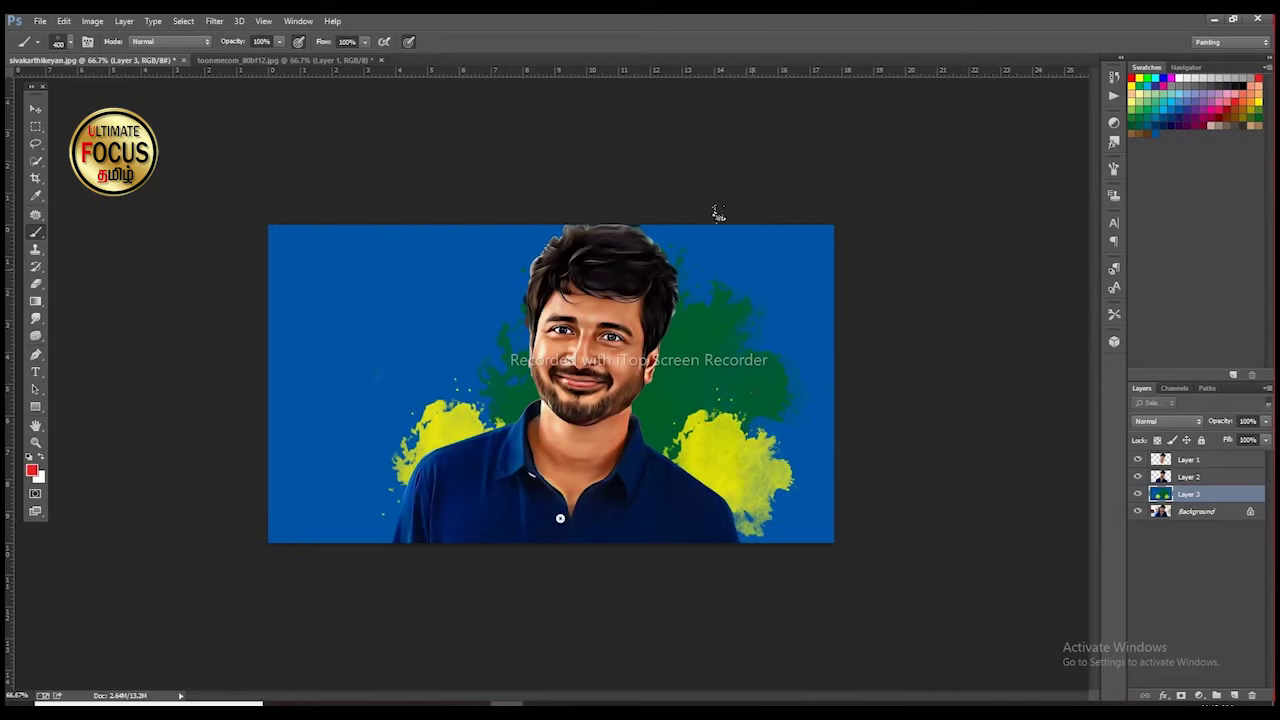
drag(724, 184, 725, 181)
click(317, 189)
click(1258, 110)
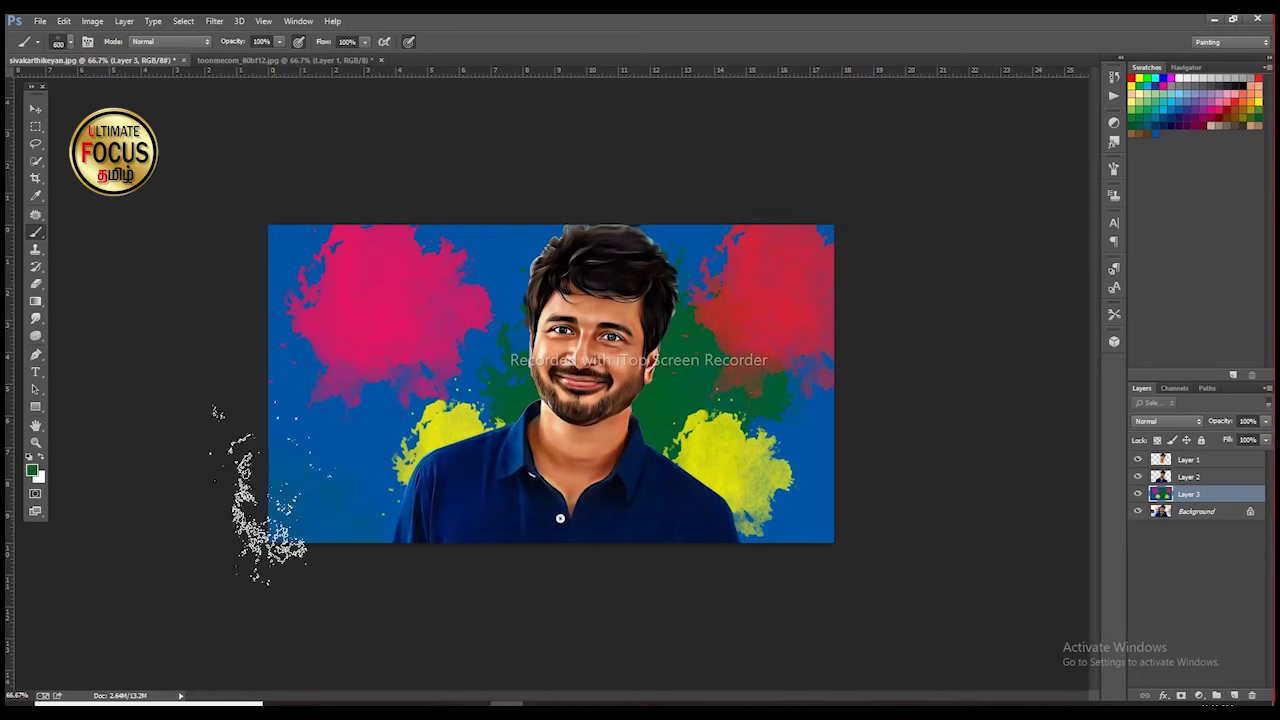
click(217, 408)
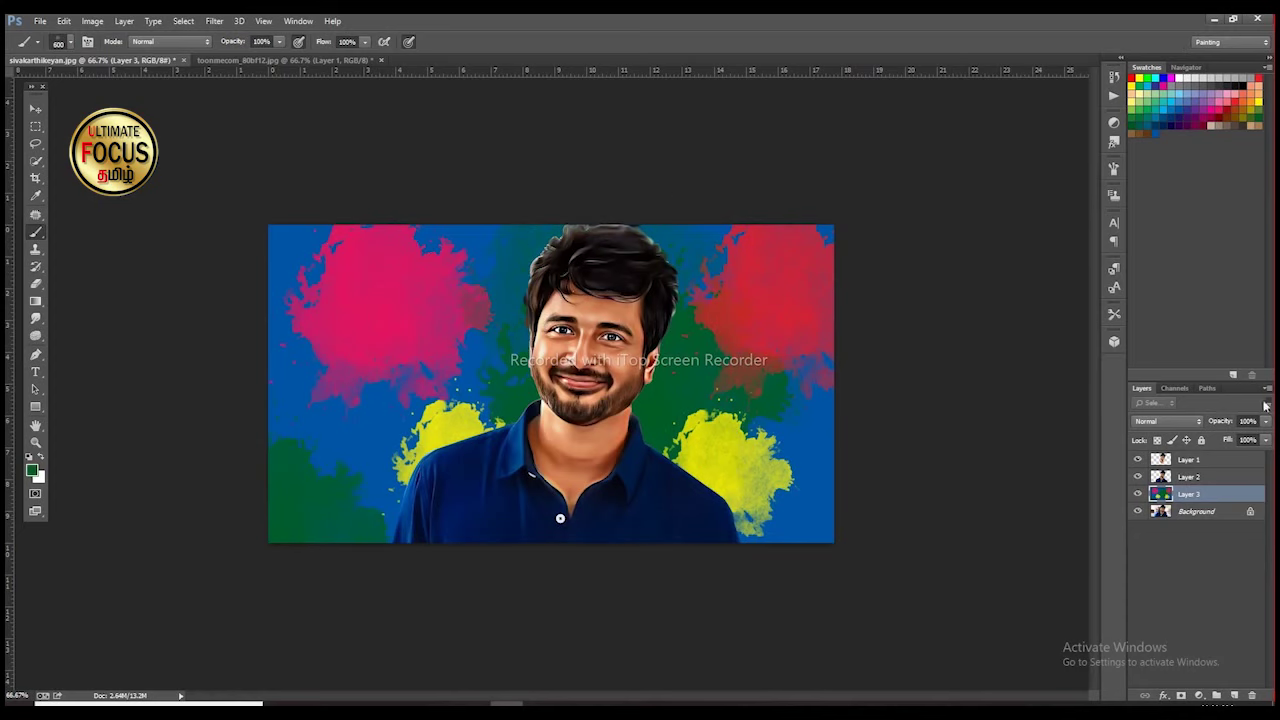
Apply a Gaussian Blur with a radius of 123.4 pixels to the painted background on Layer 3
click(36, 112)
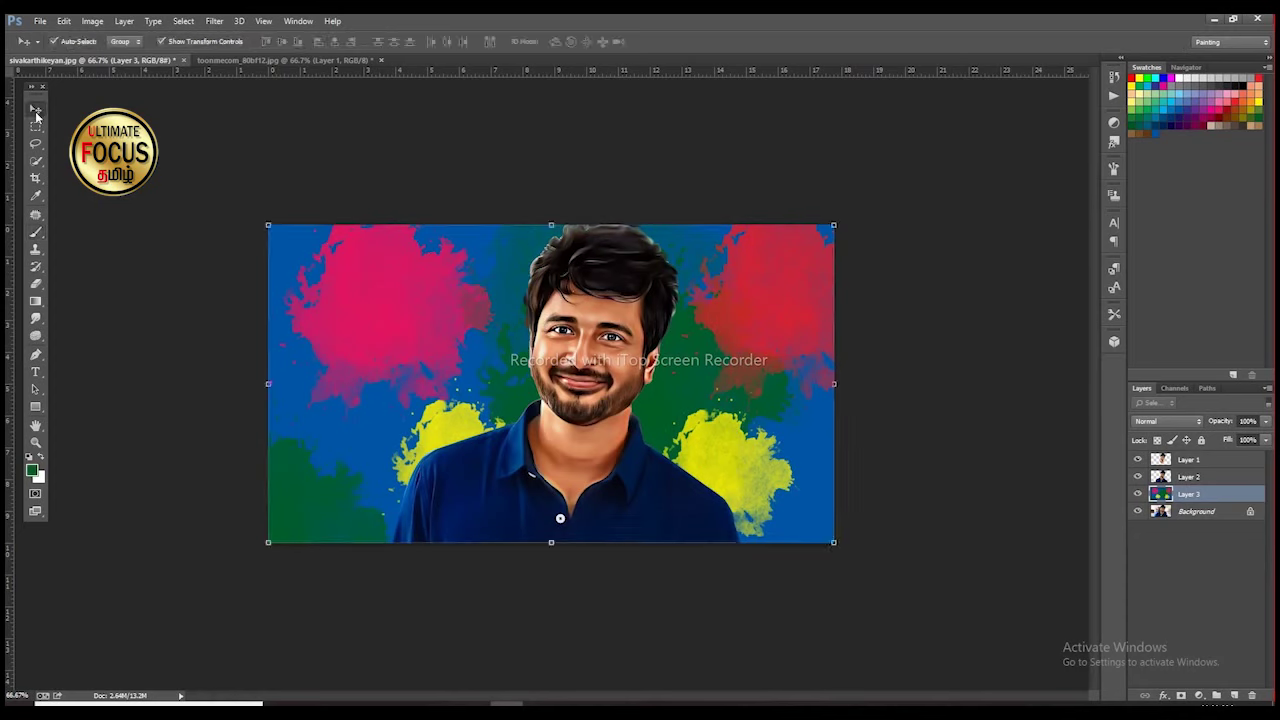
click(212, 22)
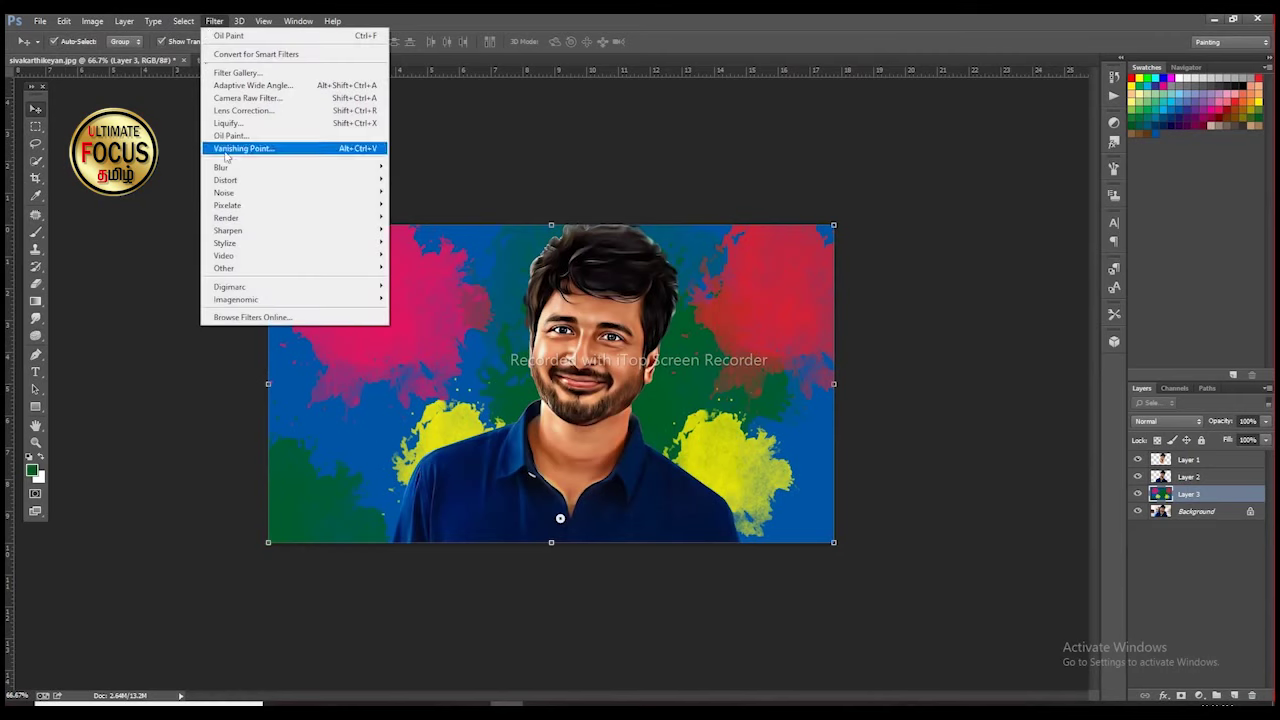
mouse_move(300, 167)
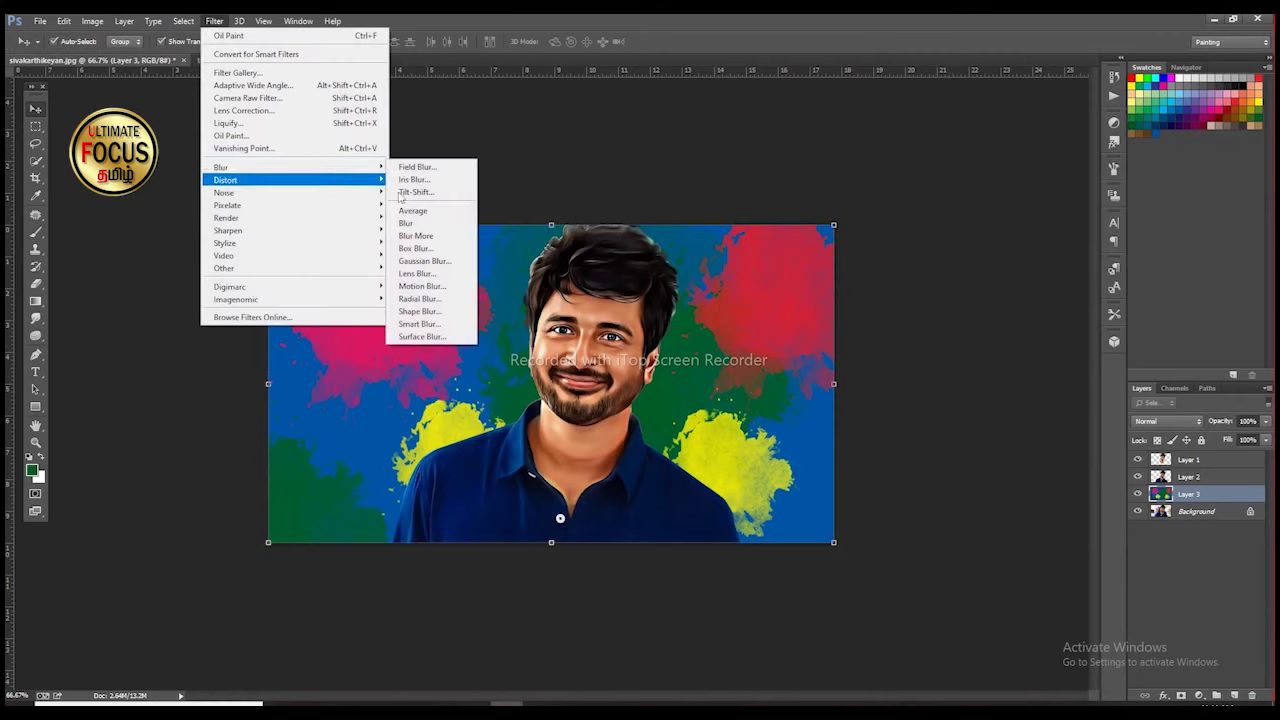
click(459, 262)
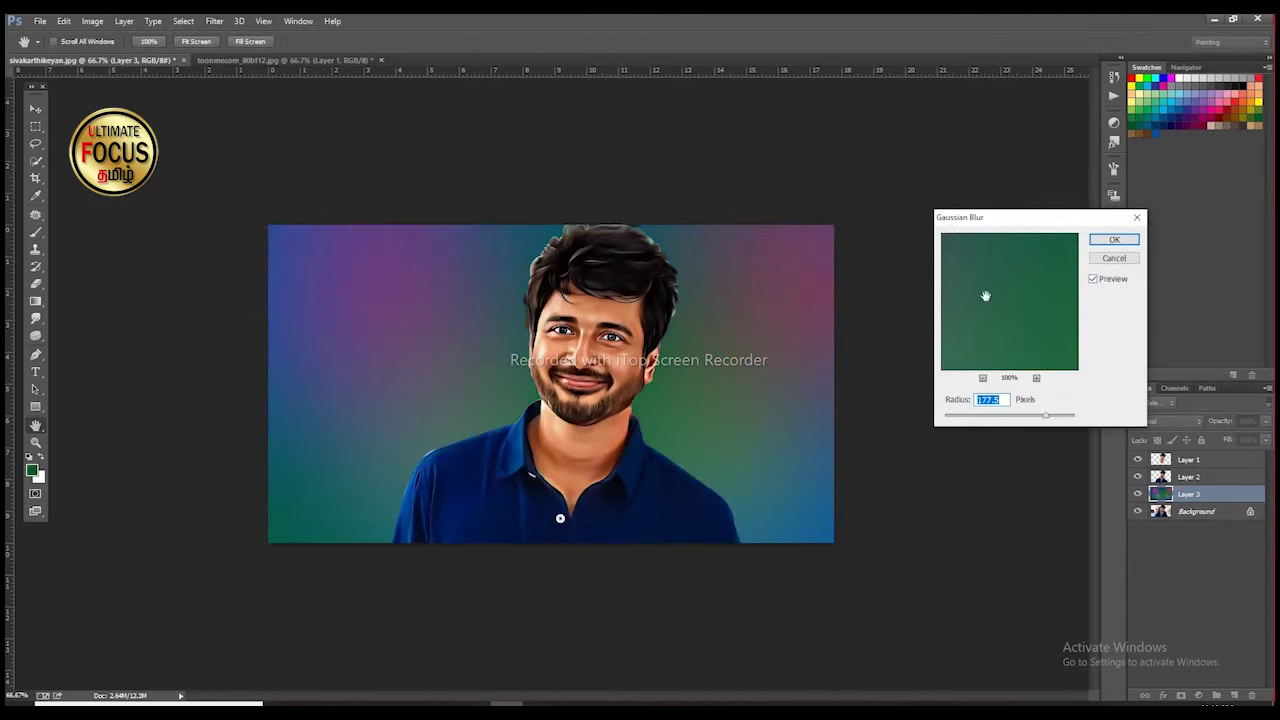
mouse_move(1051, 421)
mouse_down()
mouse_move(979, 427)
mouse_move(1050, 420)
mouse_move(1034, 424)
mouse_up()
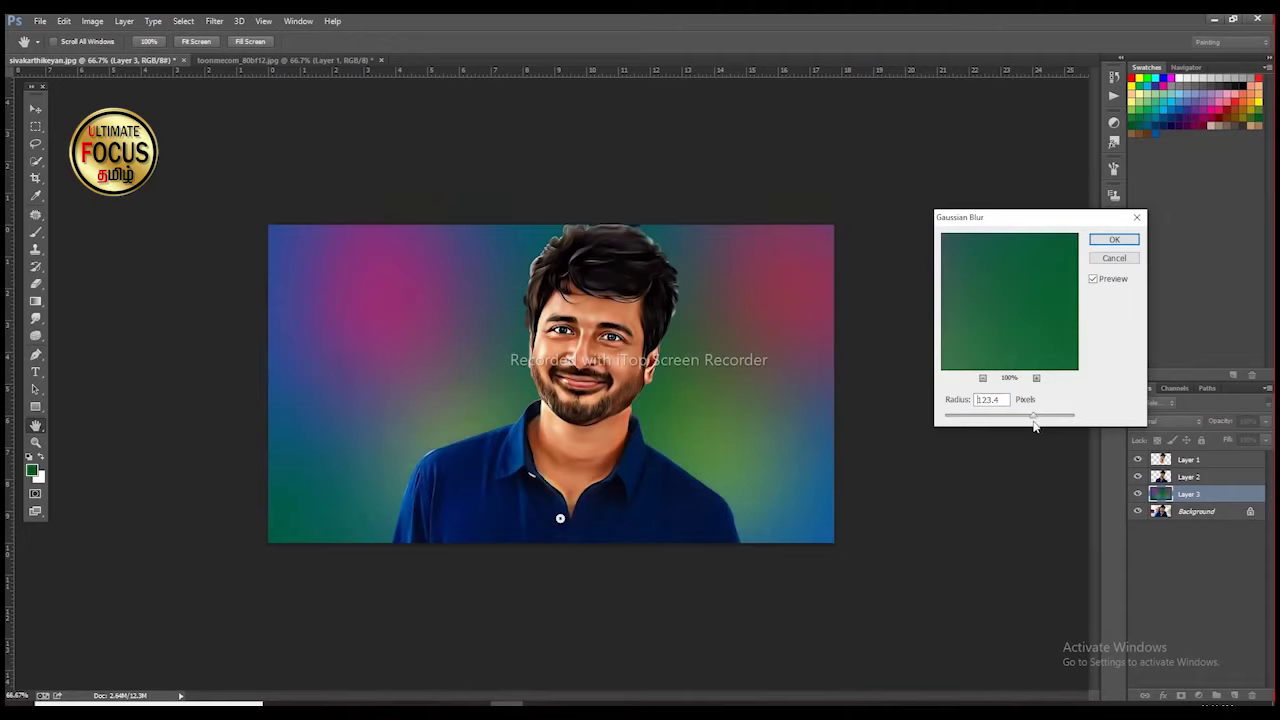
click(1112, 241)
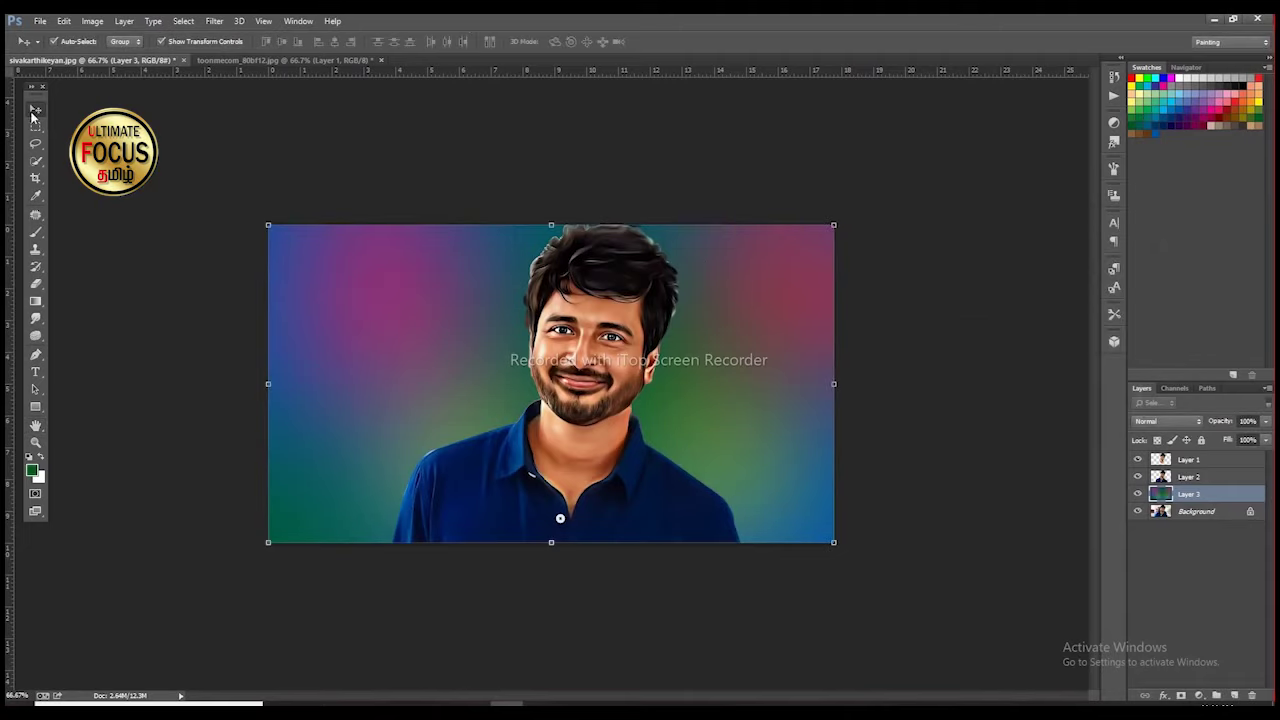
Crop the image on both sides to a nearly square frame around the figure, deleting the cropped pixels
click(36, 181)
mouse_move(836, 393)
mouse_down()
mouse_move(829, 377)
mouse_move(814, 386)
mouse_up()
drag(308, 385, 372, 411)
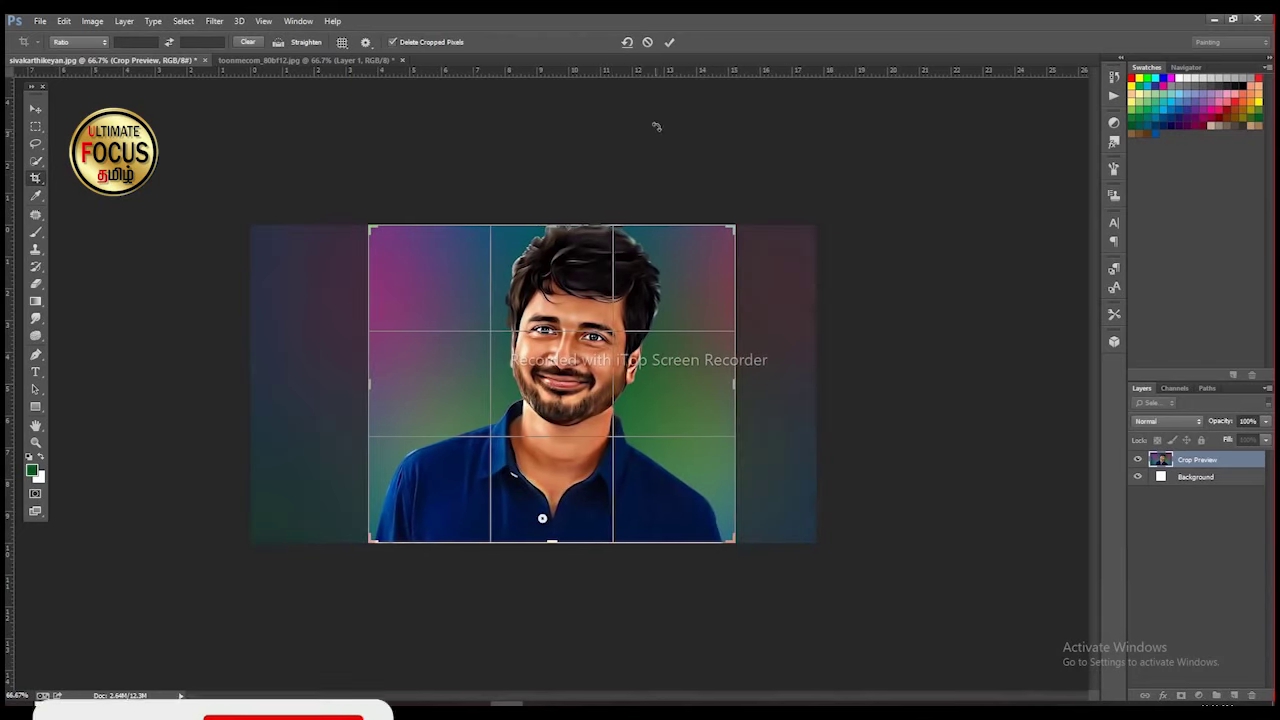
click(669, 42)
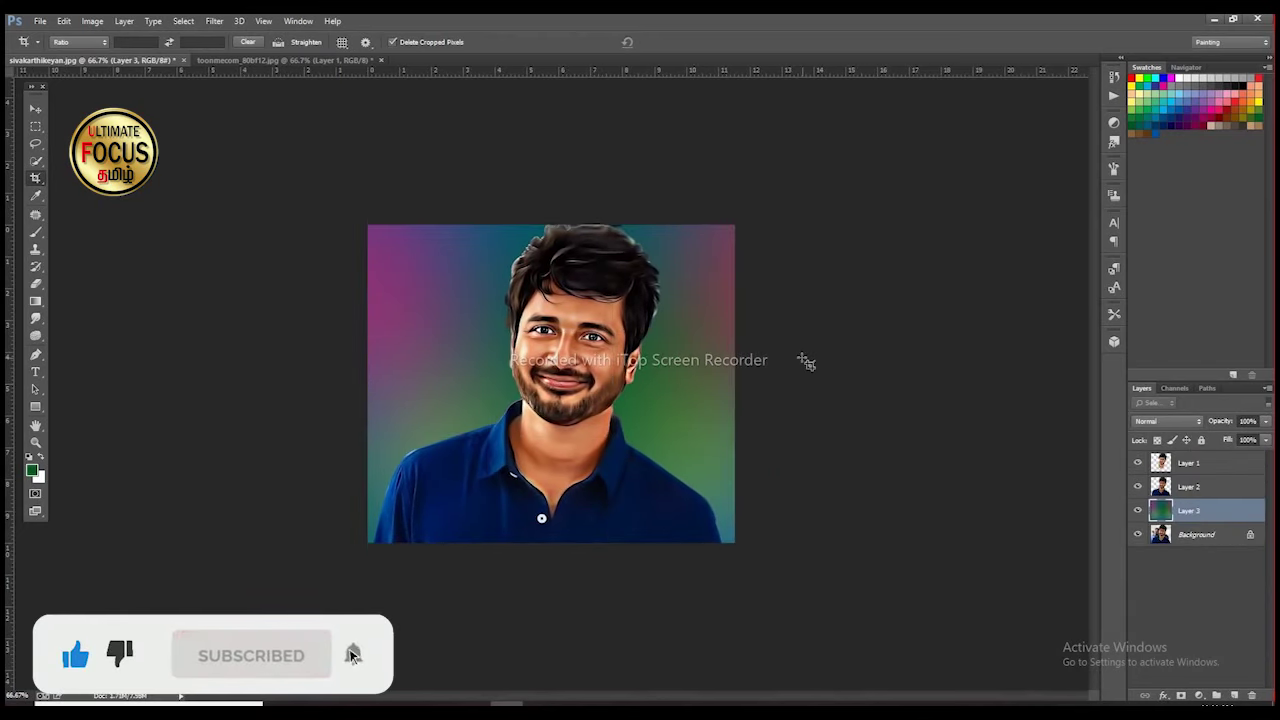
Merge Layer 1, Layer 2 and Layer 3 into a single layer above the Background and deselect it
key(ctrl+plus)
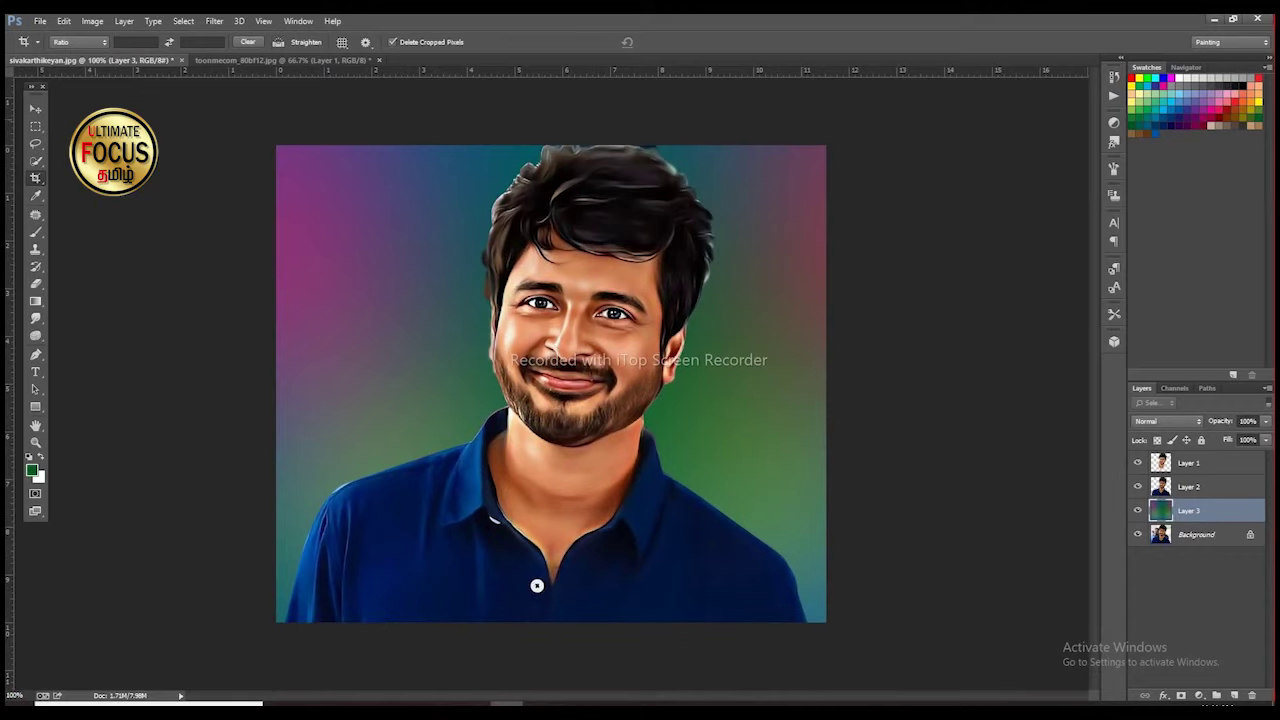
click(35, 109)
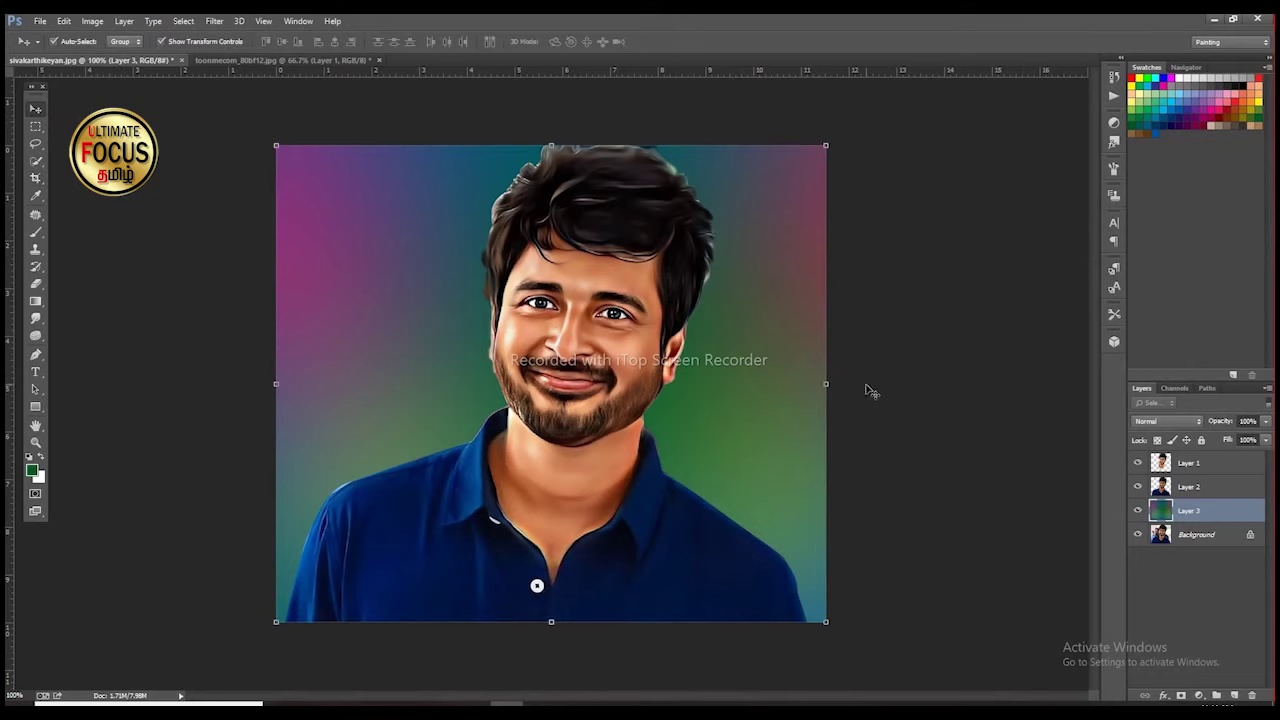
click(1185, 464)
shift+click(1194, 512)
right_click(1194, 512)
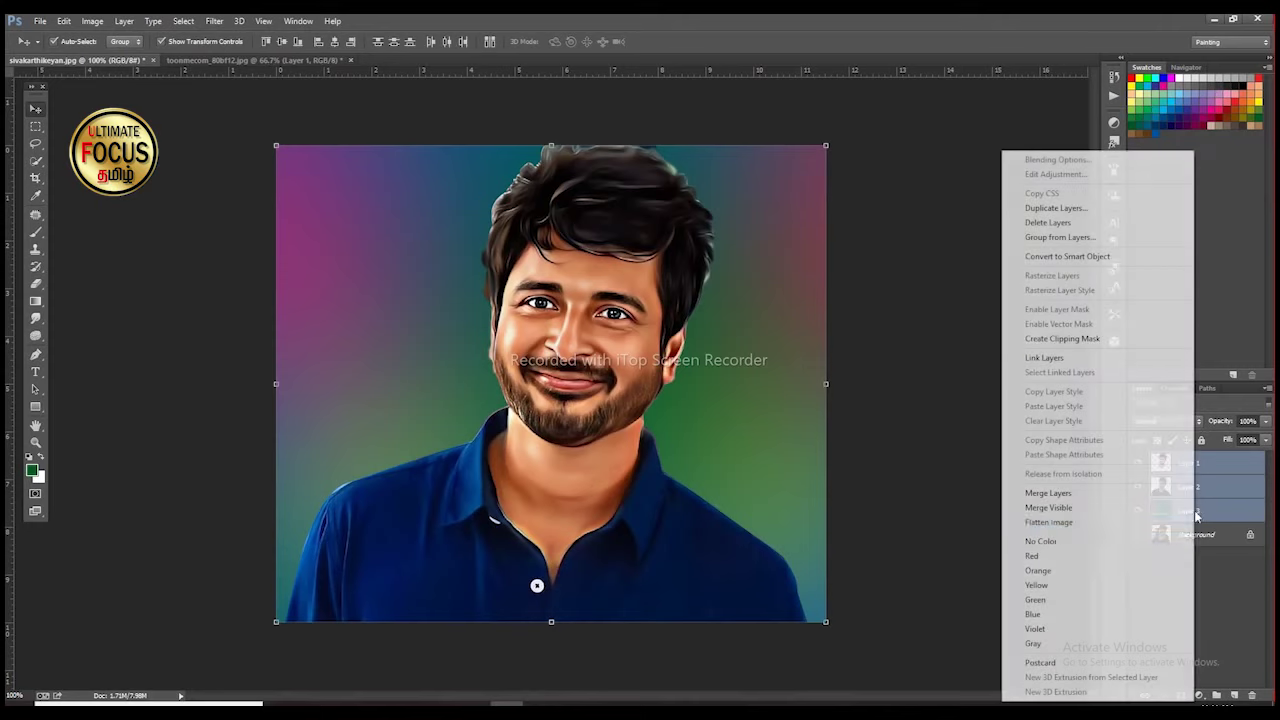
click(1065, 496)
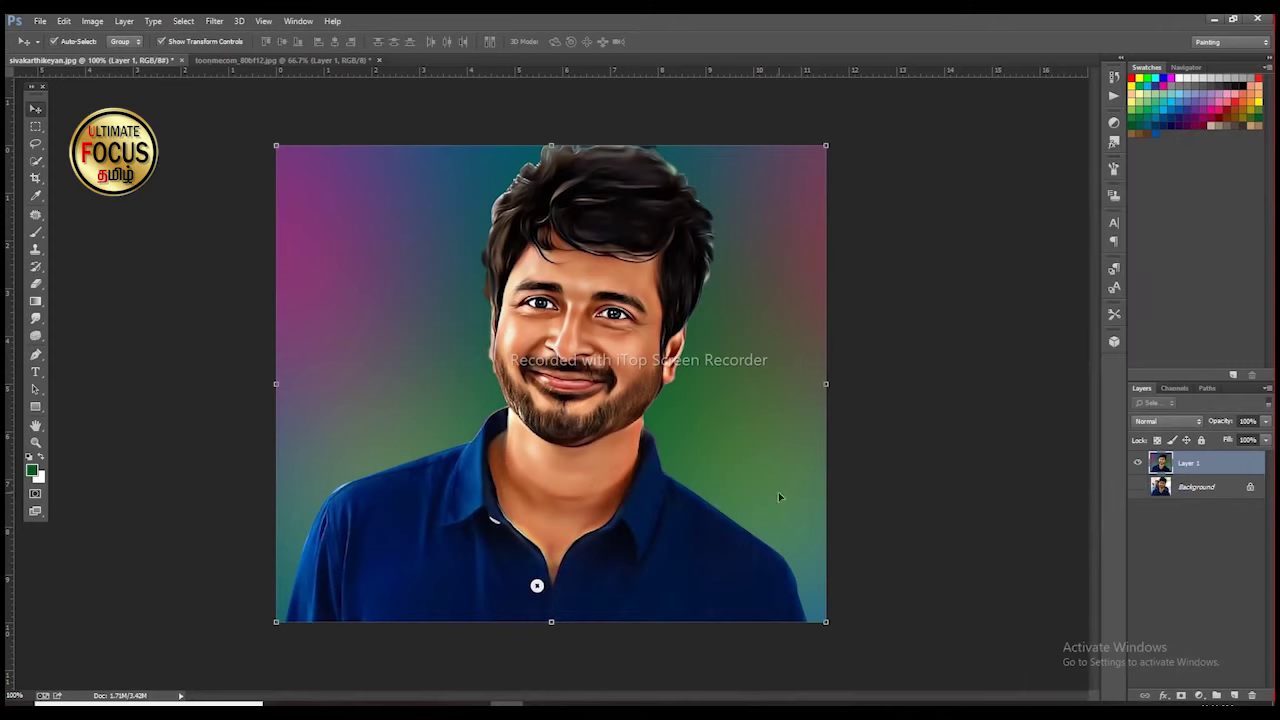
click(883, 360)
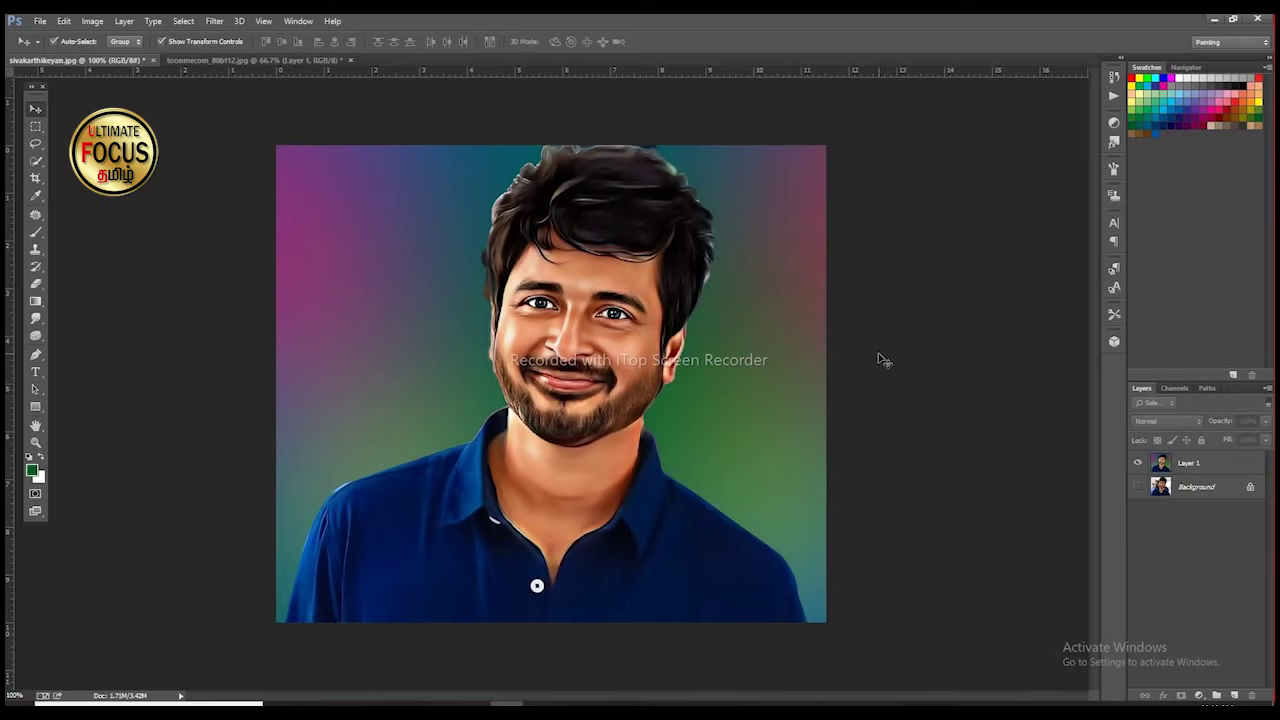